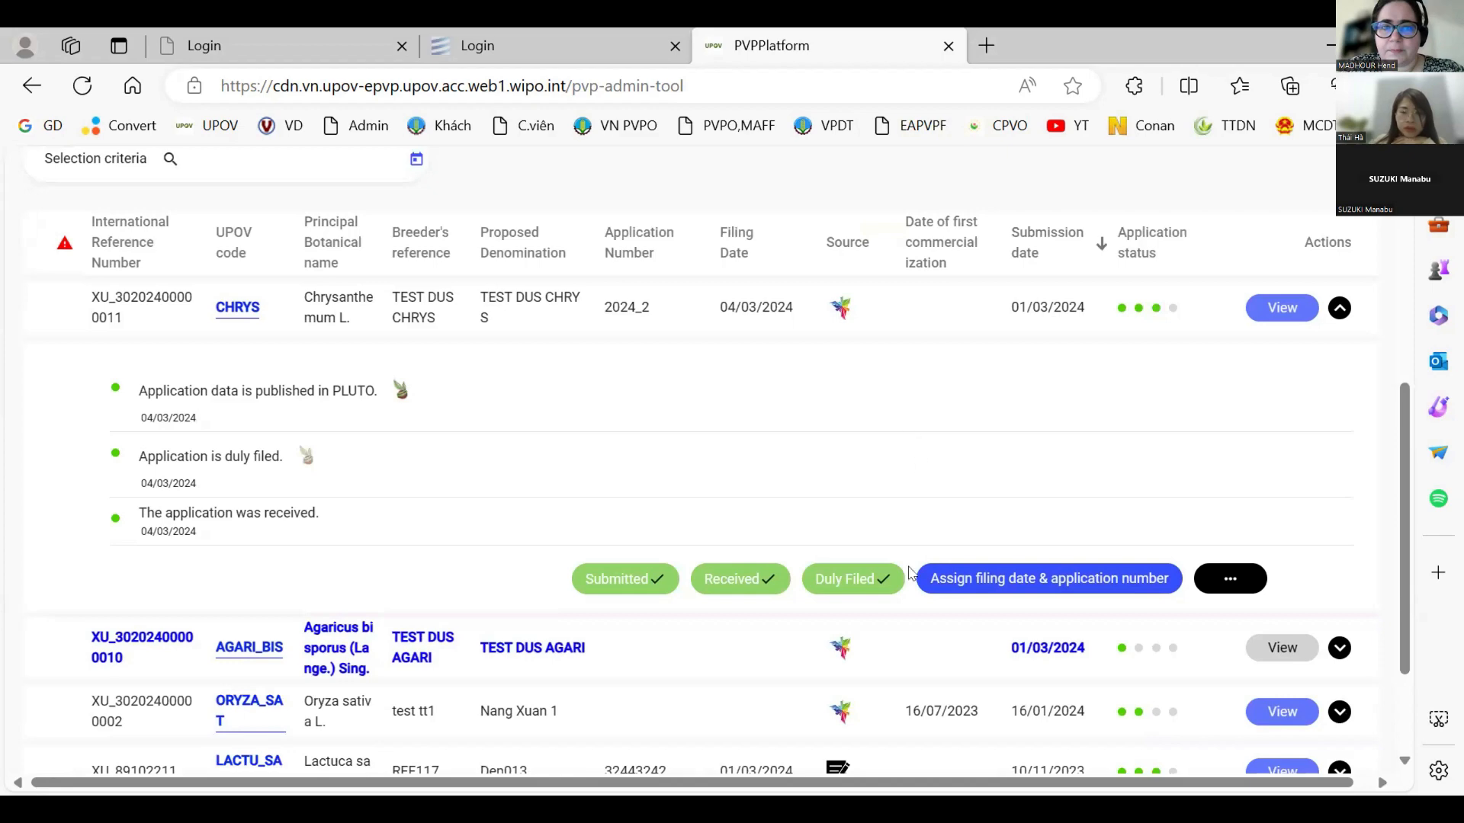
# - Open DUS request management for the TEST DUS CHRYS application
pyautogui.scroll(1, 1264, 634)
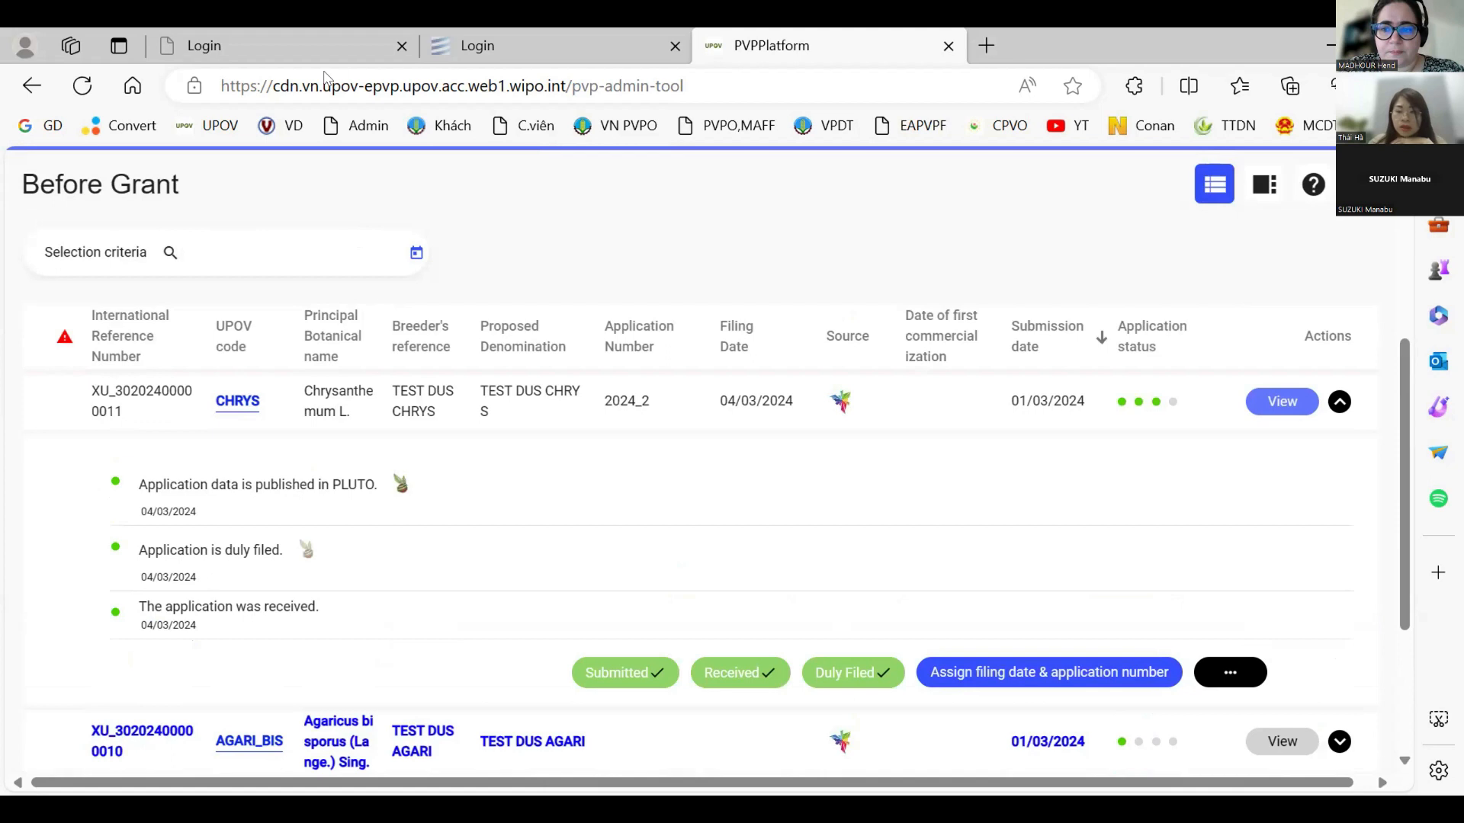
pyautogui.click(1232, 678)
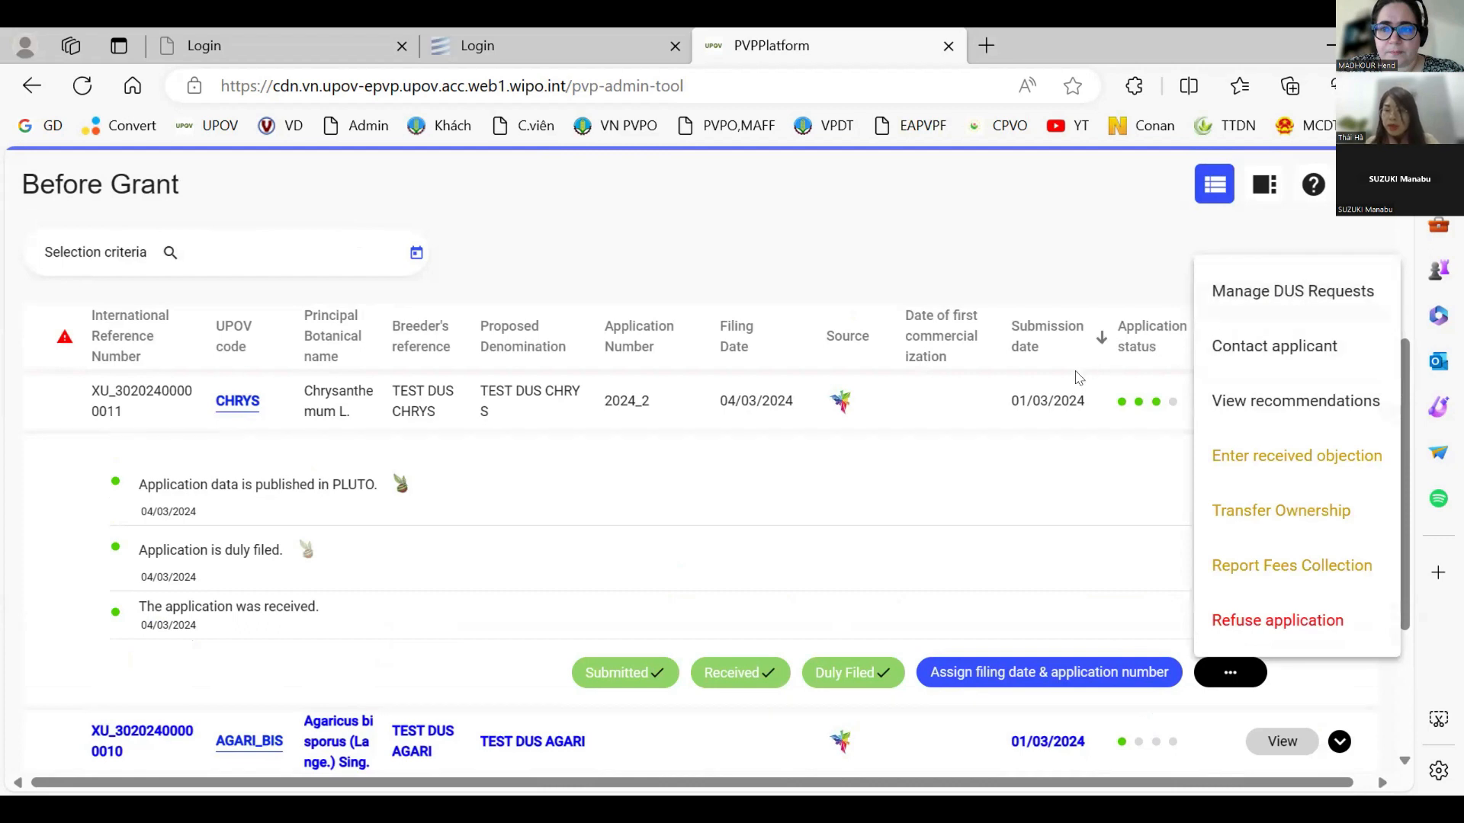
pyautogui.click(1265, 289)
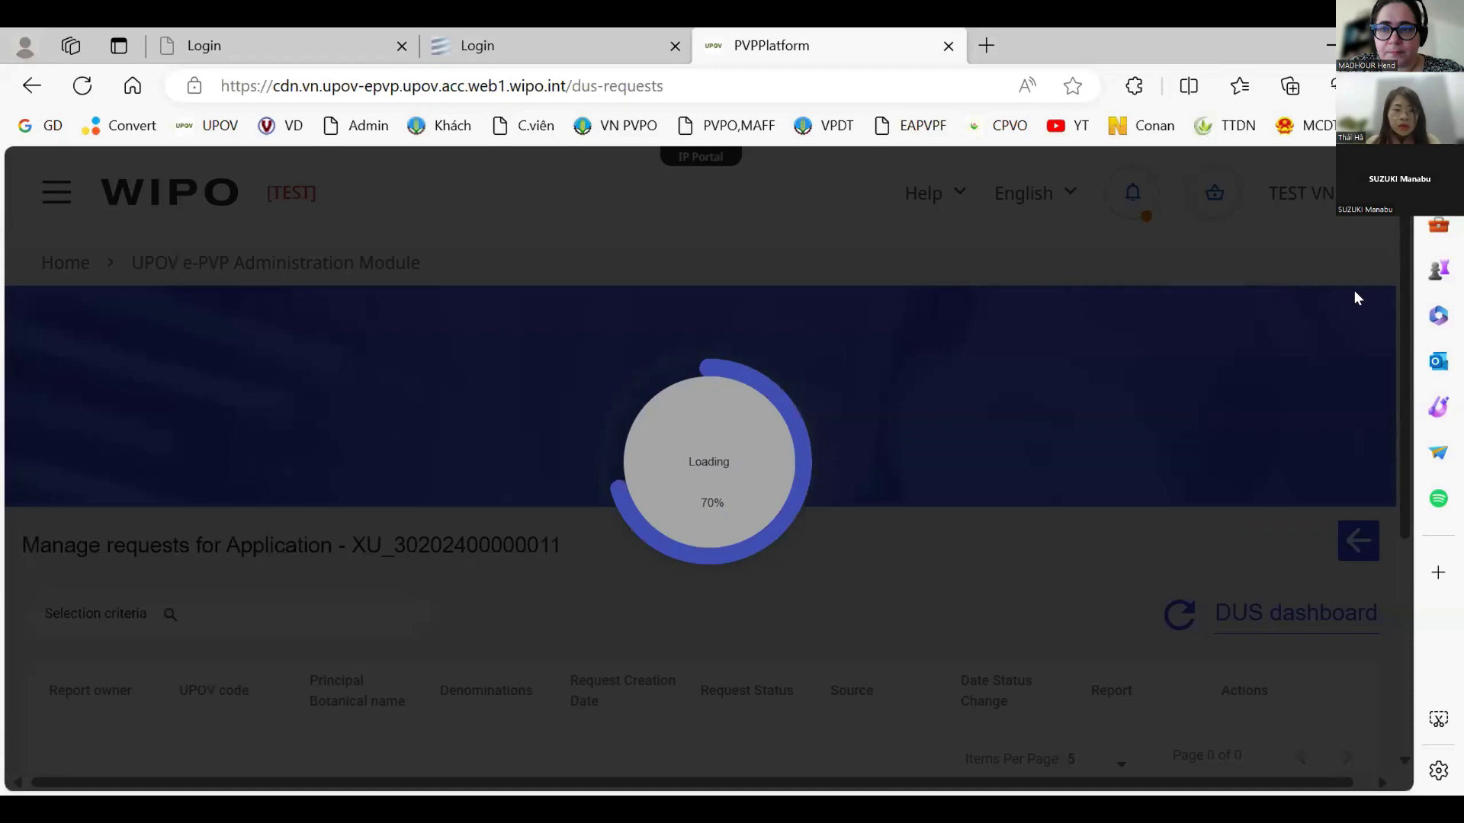
pyautogui.scroll(-3, 1157, 427)
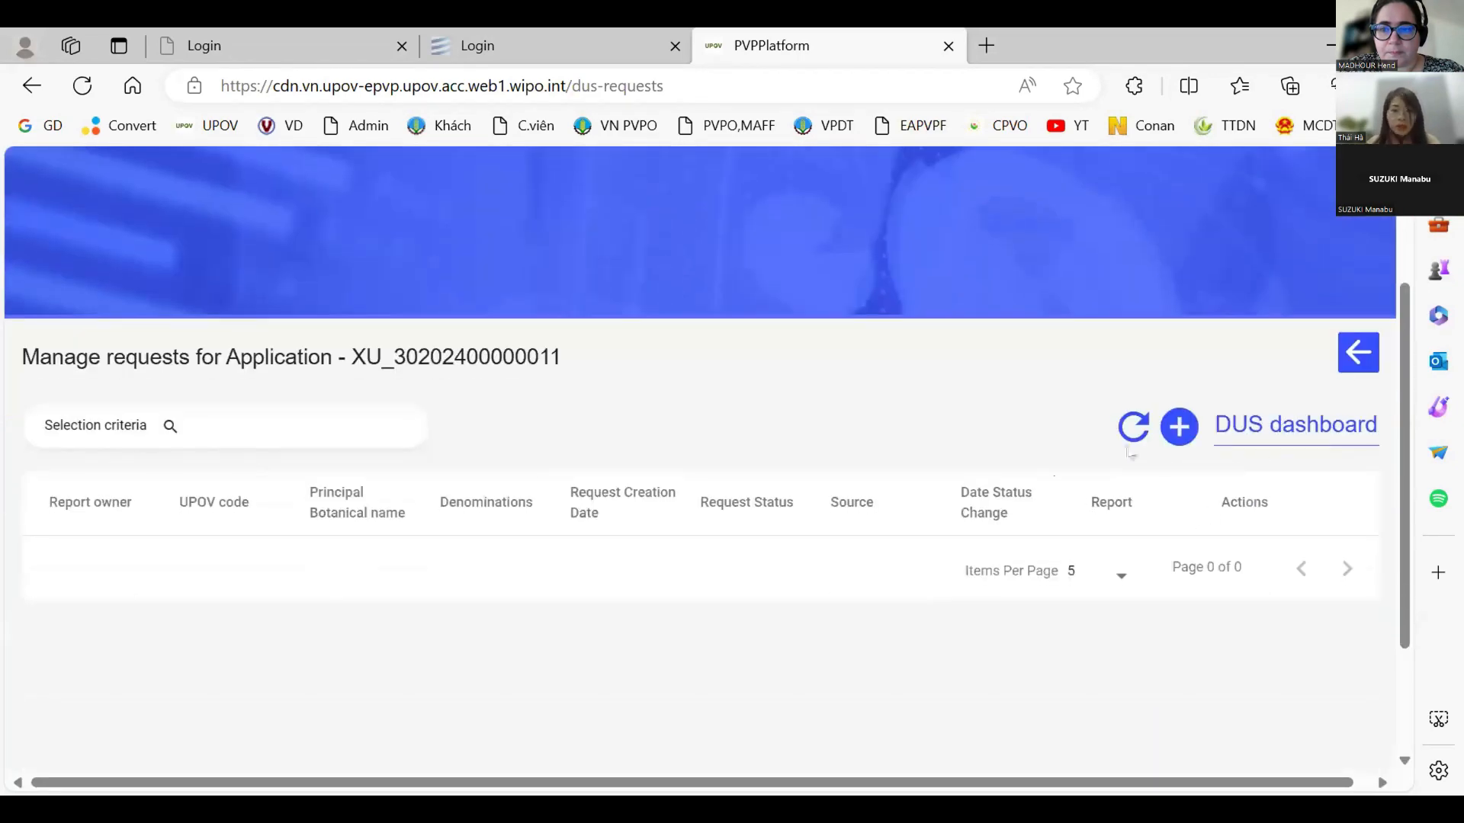
# - Start a new DUS request for the application and choose JP as the providing PVP office
pyautogui.click(1180, 429)
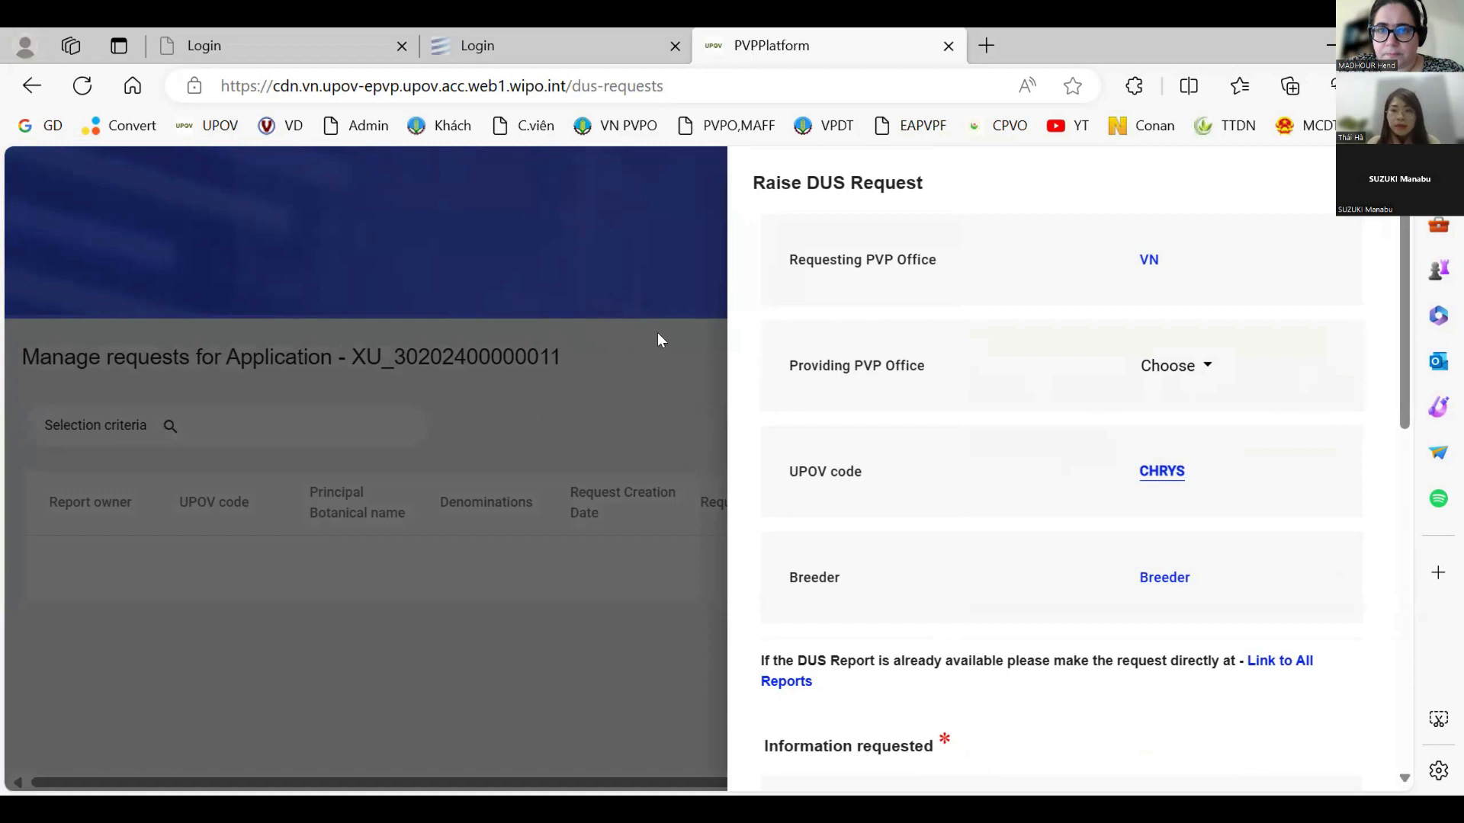
pyautogui.click(1204, 371)
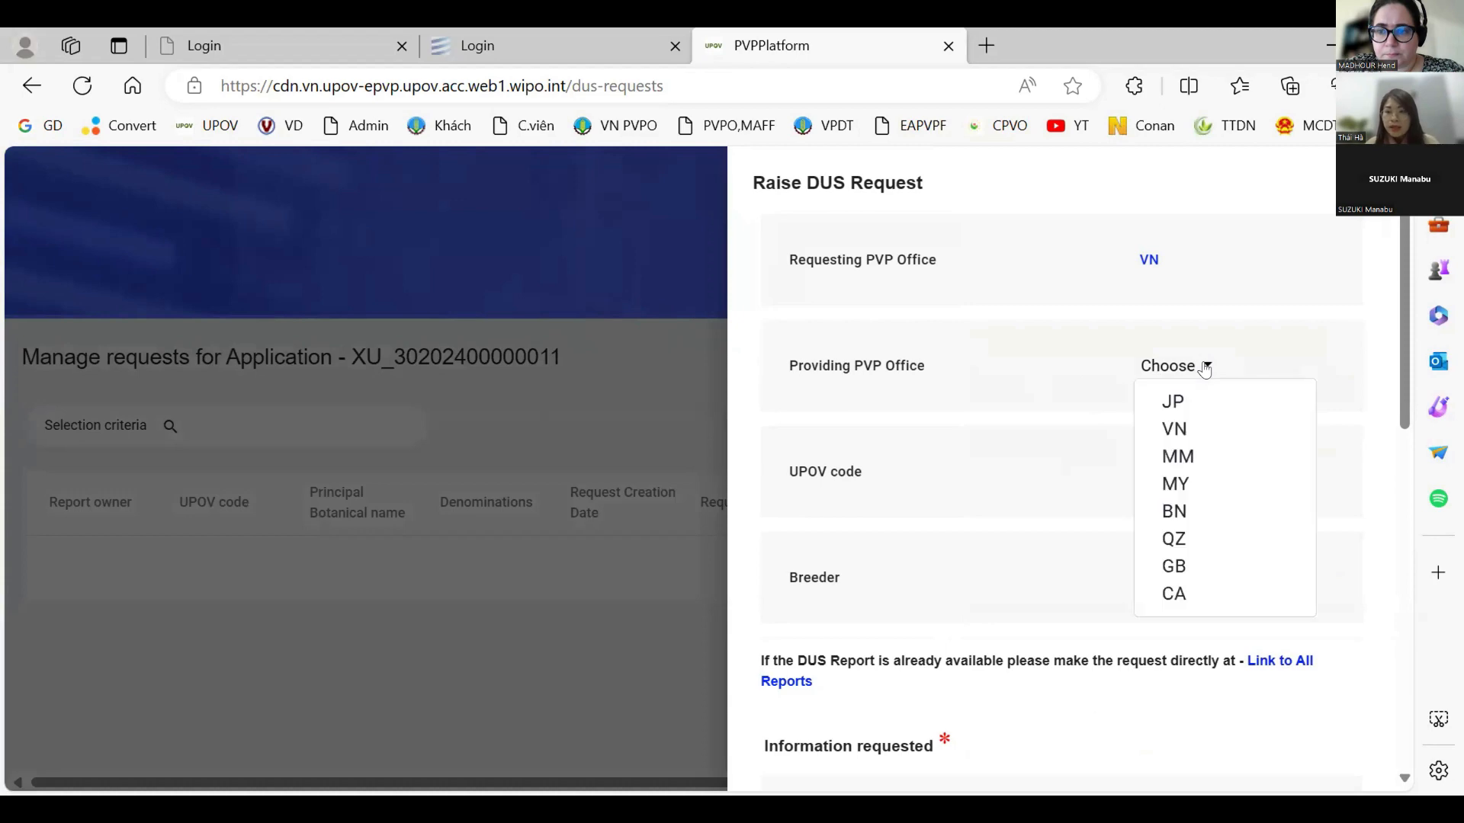
pyautogui.click(1172, 398)
# - Request information on whether the DUS report is available and whether a DUS examination of this variety is being conducted
pyautogui.scroll(-1, 1274, 497)
pyautogui.scroll(-3, 1287, 506)
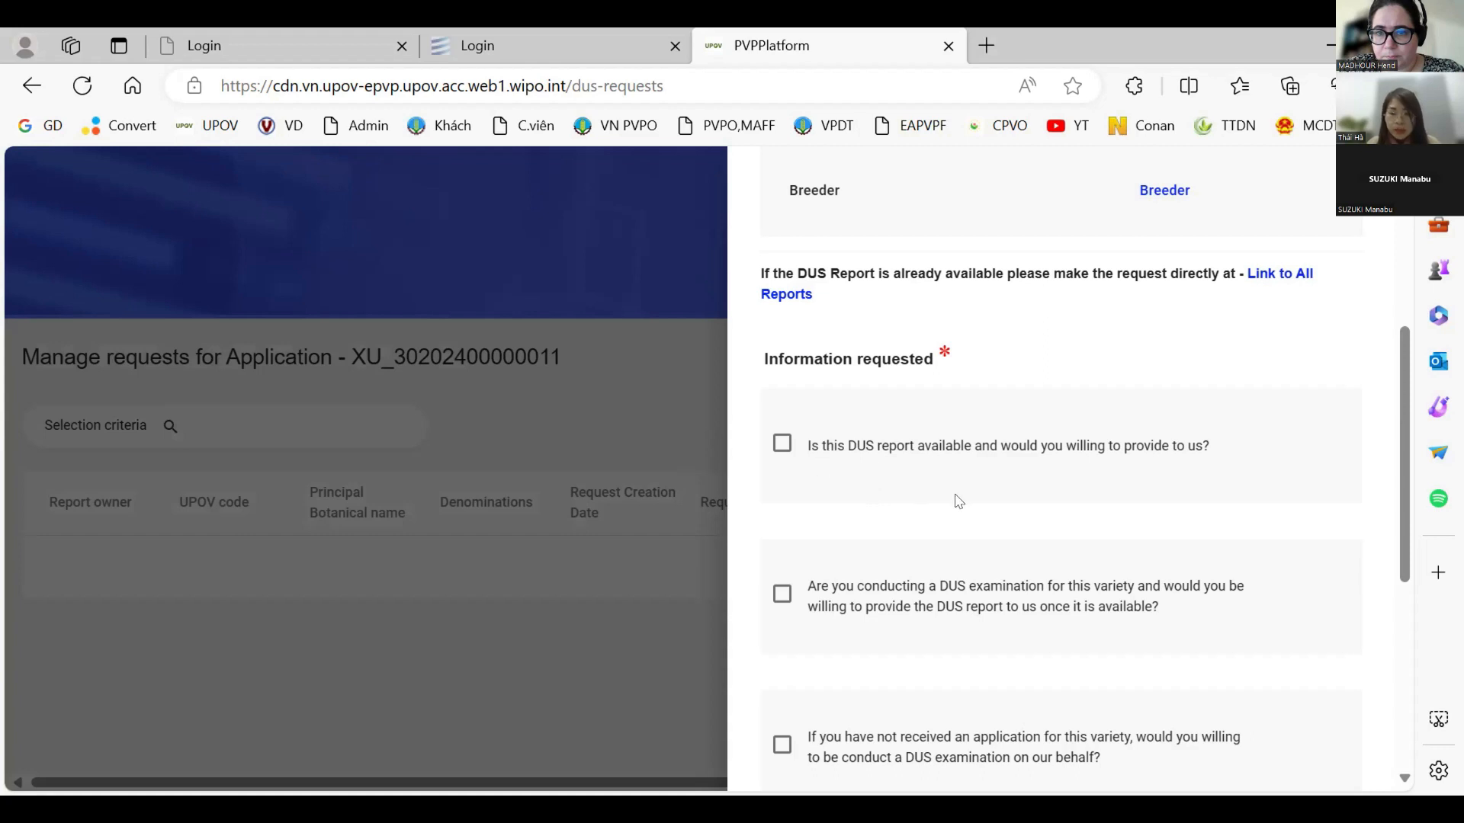
pyautogui.scroll(-2, 976, 458)
pyautogui.scroll(1, 994, 411)
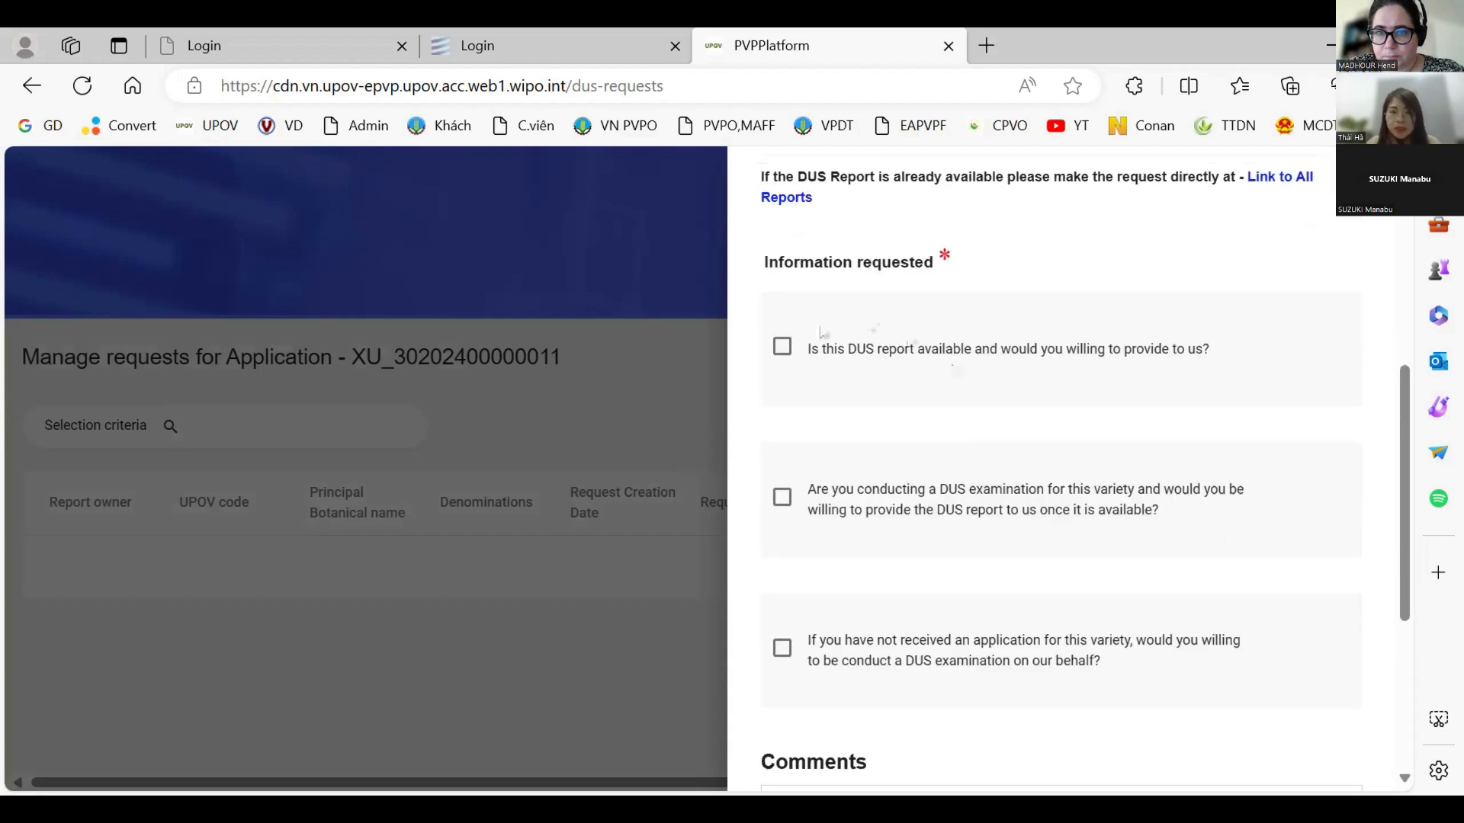
pyautogui.click(781, 355)
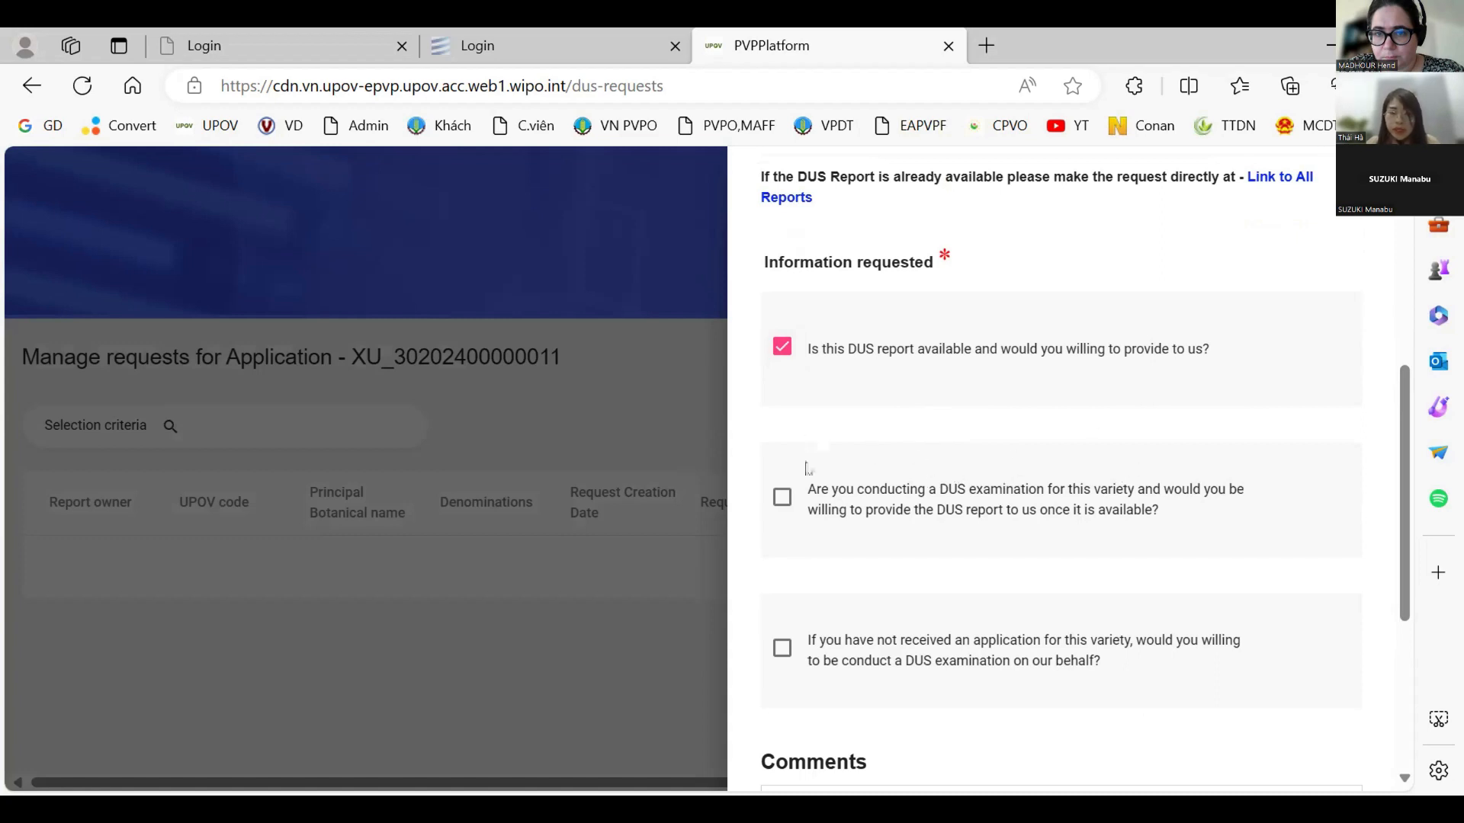
pyautogui.click(782, 497)
pyautogui.scroll(-1, 1078, 427)
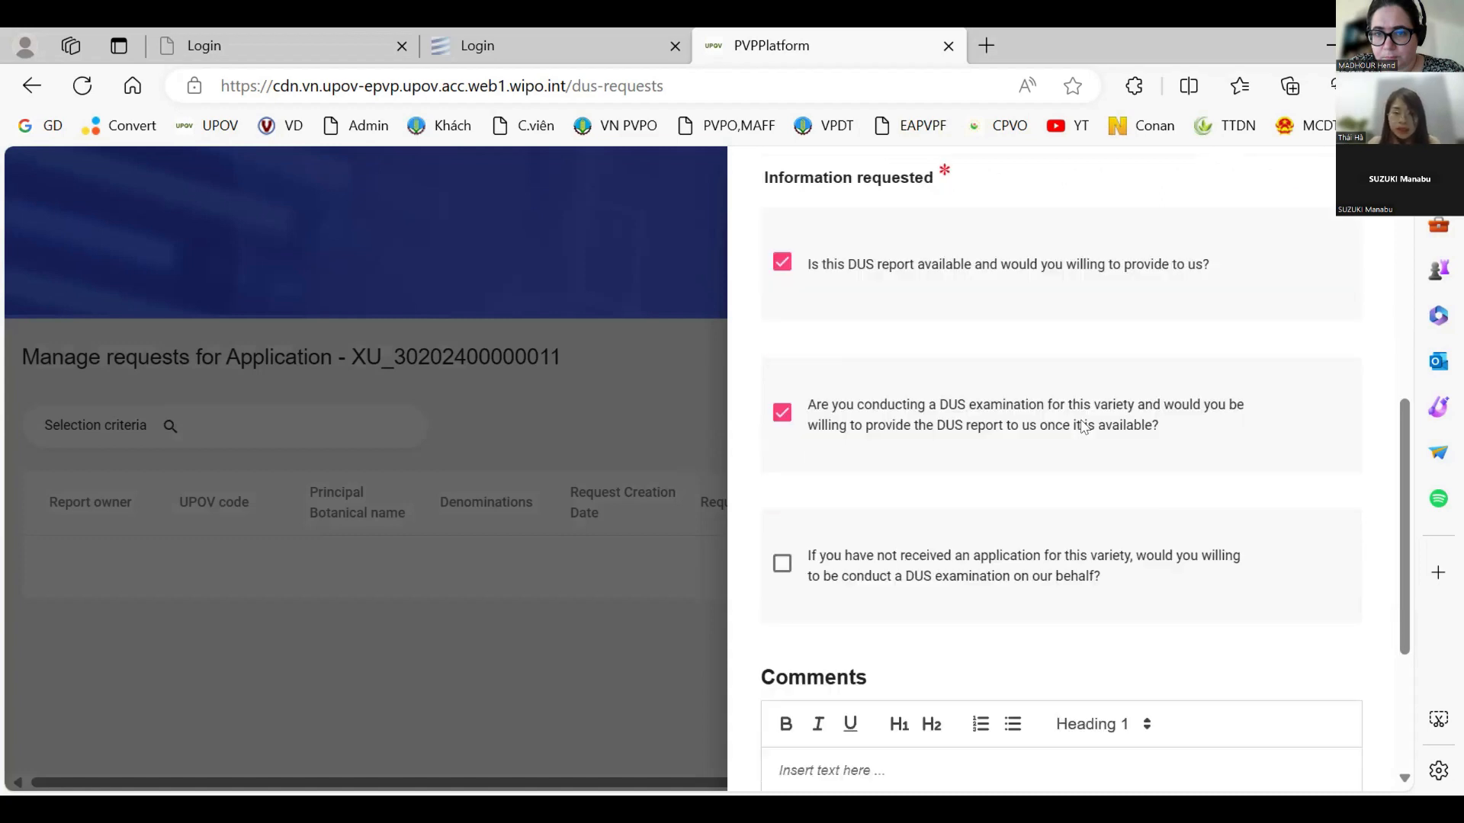
# - Submit the DUS request without comments or attachments
pyautogui.scroll(-4, 1078, 427)
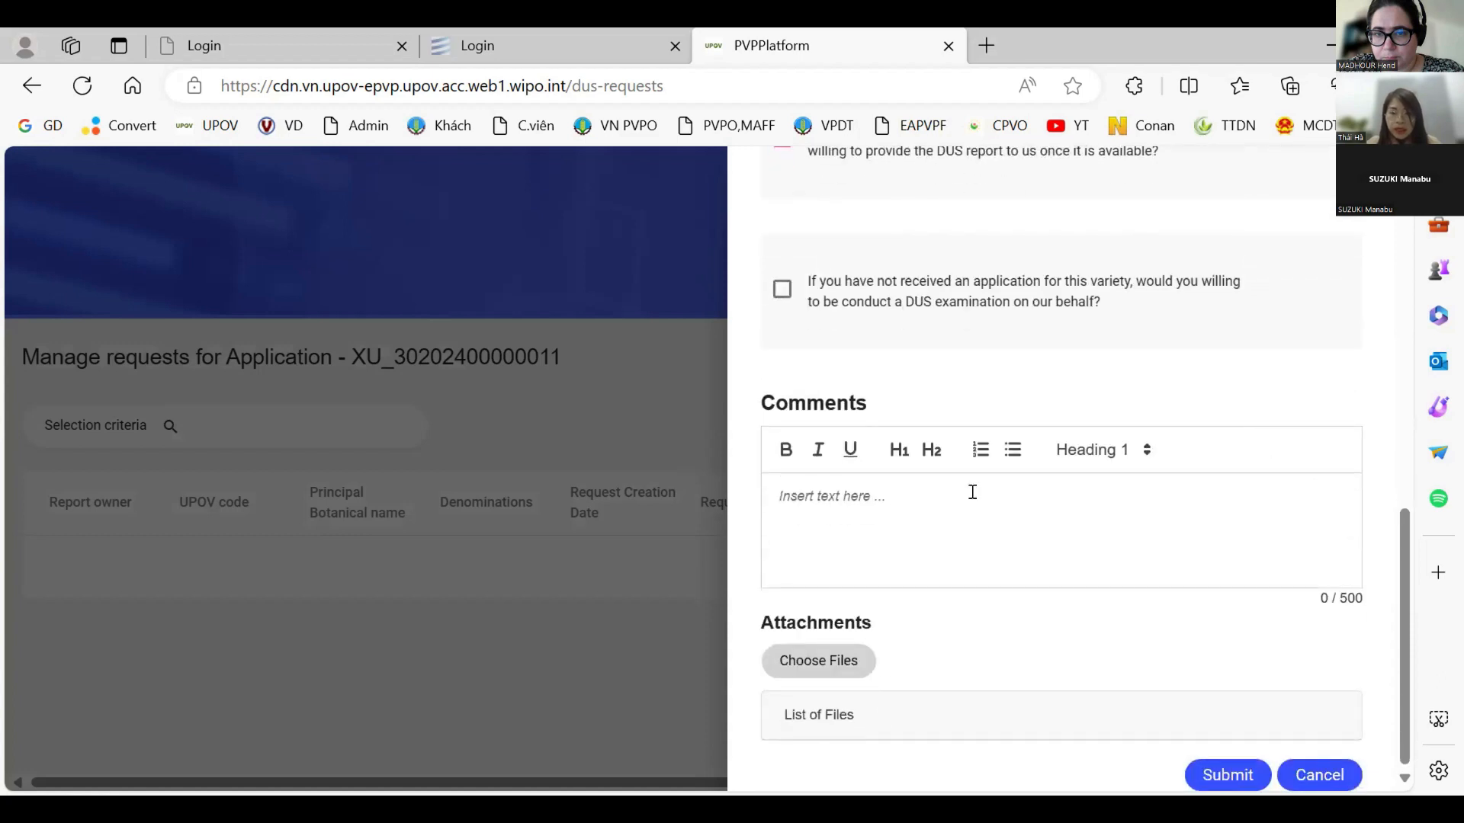
pyautogui.scroll(1, 901, 550)
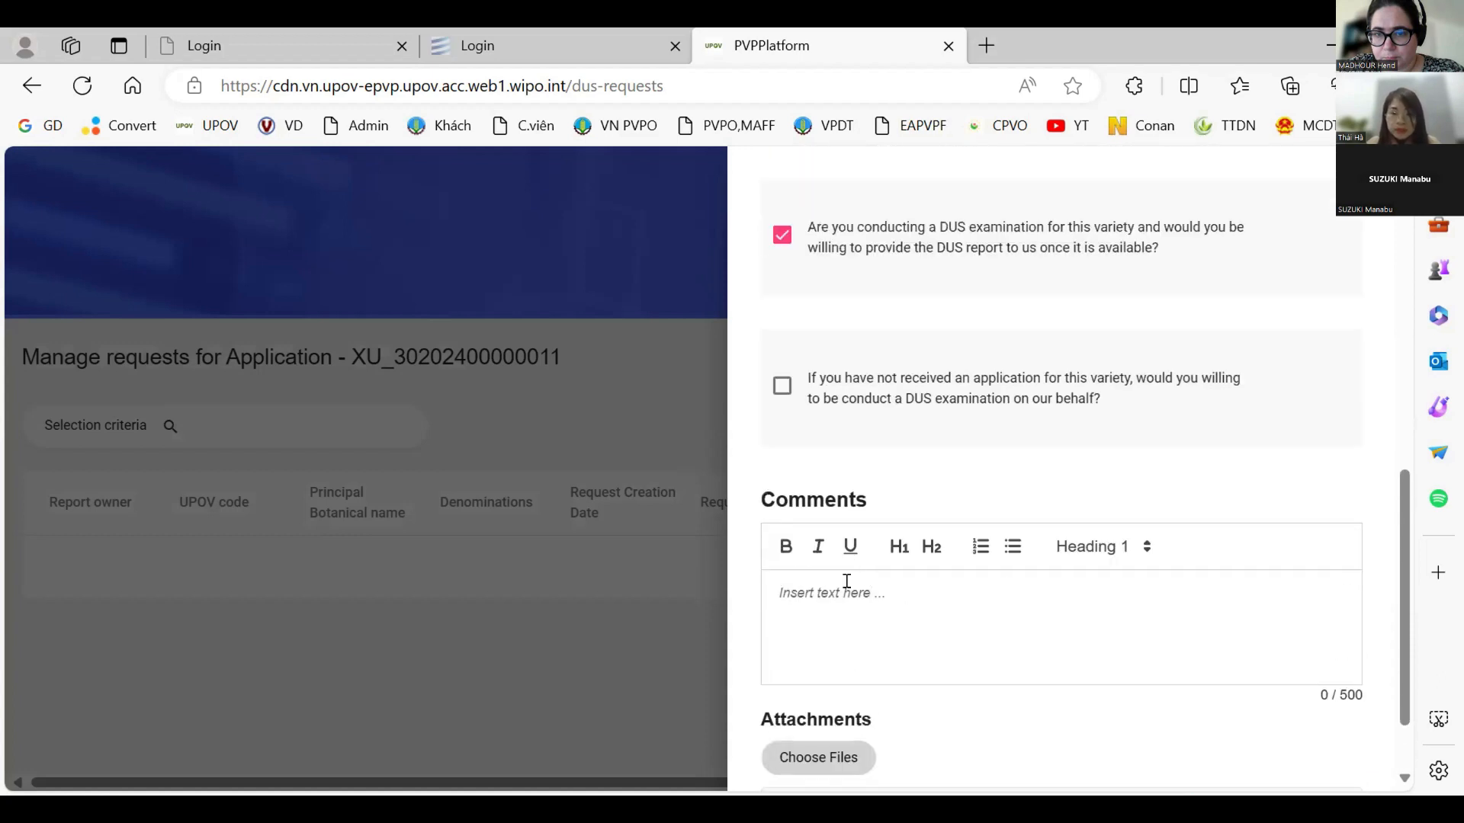
pyautogui.click(843, 591)
pyautogui.scroll(1, 1155, 502)
pyautogui.scroll(-2, 1155, 503)
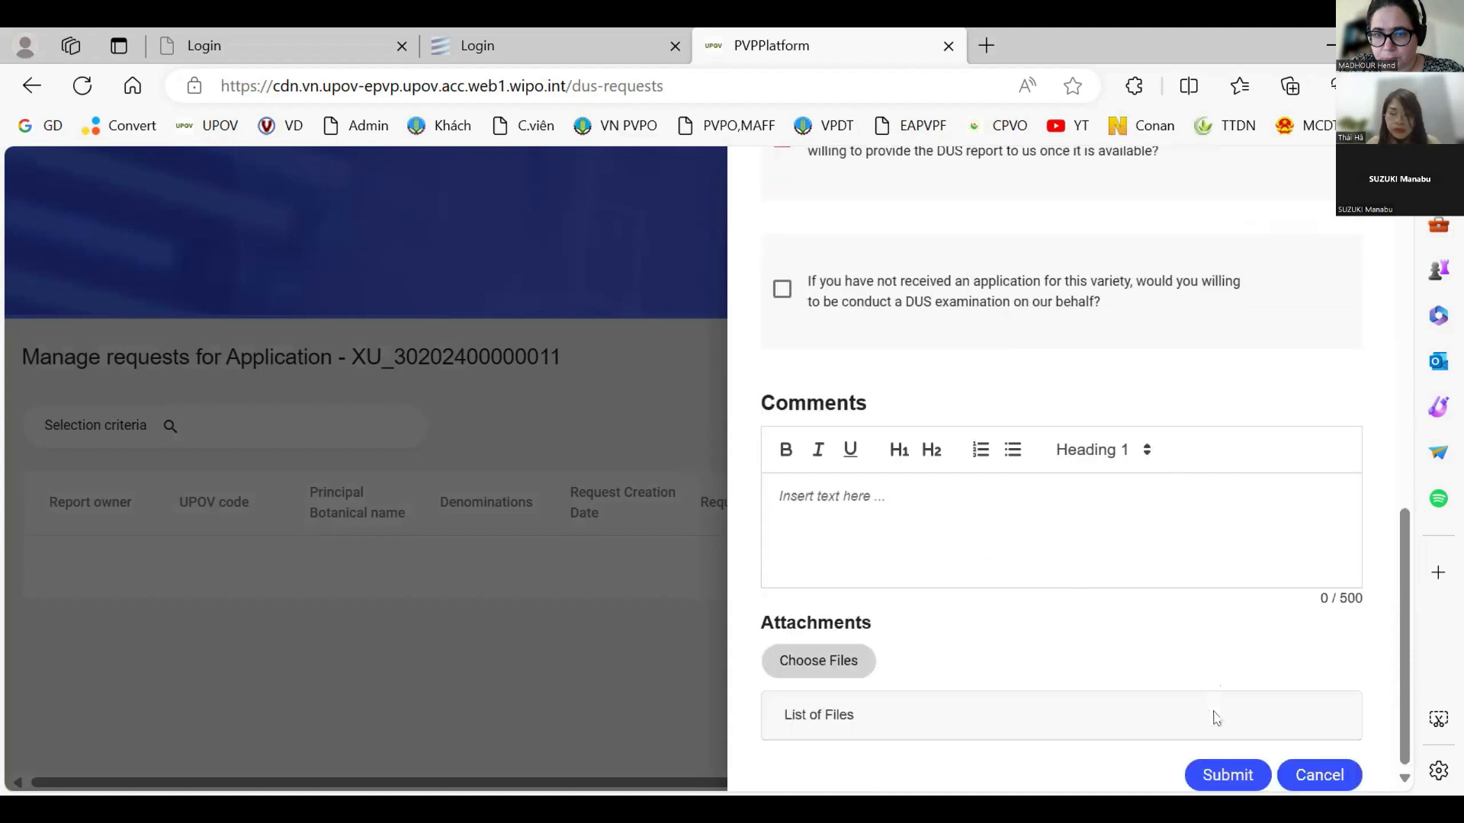
pyautogui.click(1229, 776)
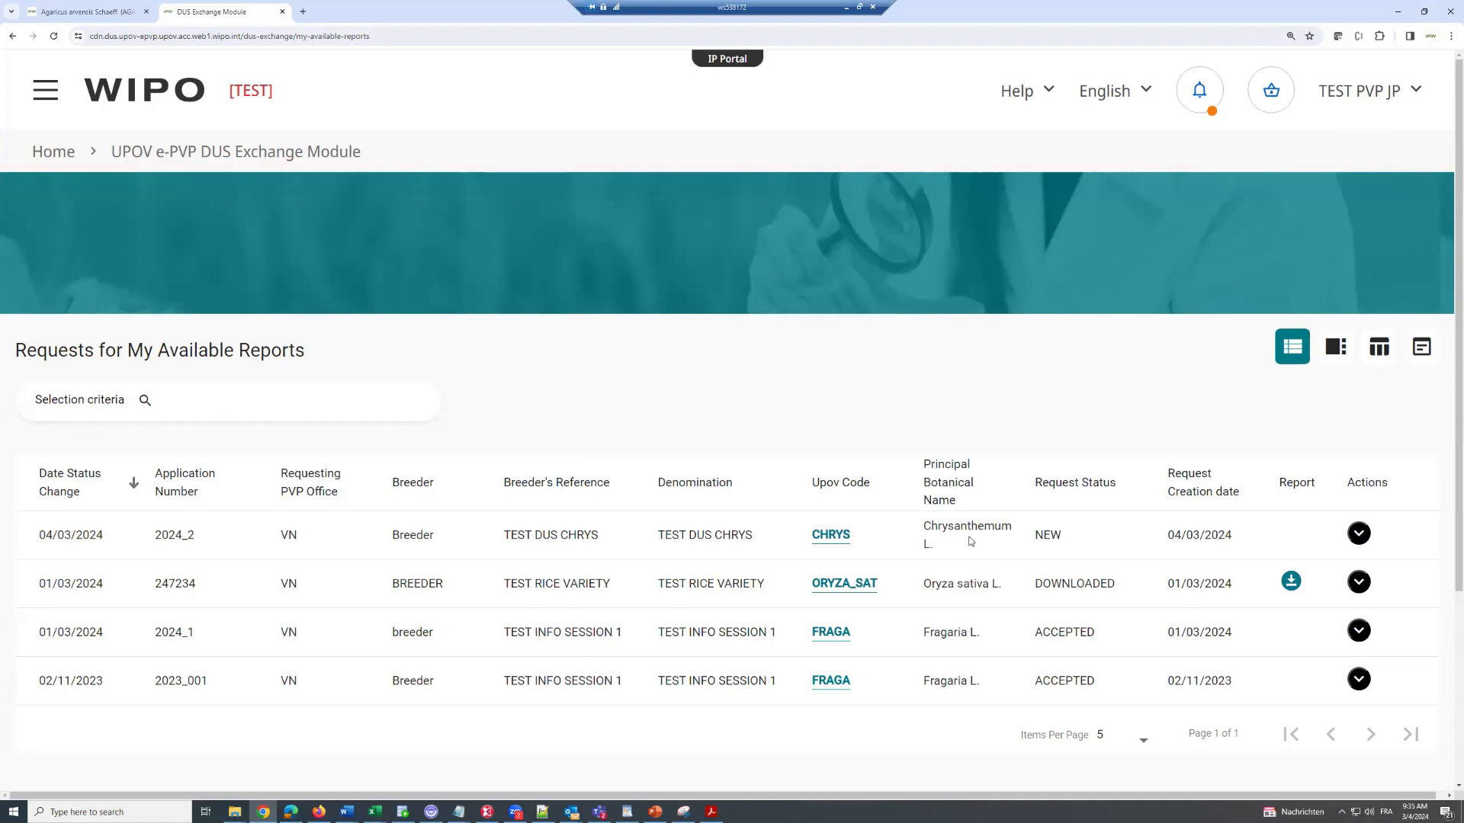
# - In the JP office's DUS Exchange Module, provide information for the new CHRYS request, answering Yes to report availability and No to conducting an examination
pyautogui.click(1359, 533)
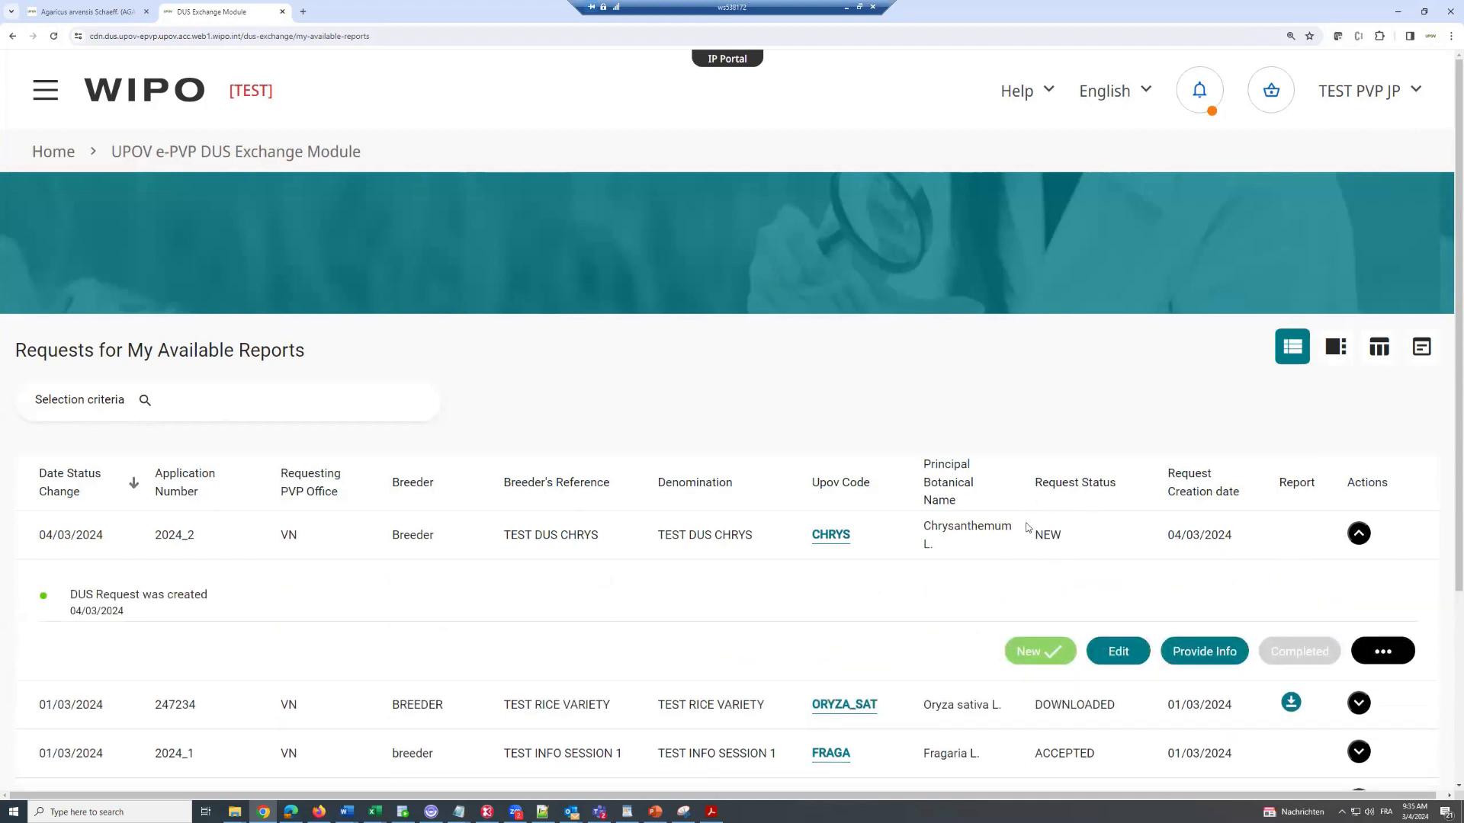
pyautogui.click(1228, 657)
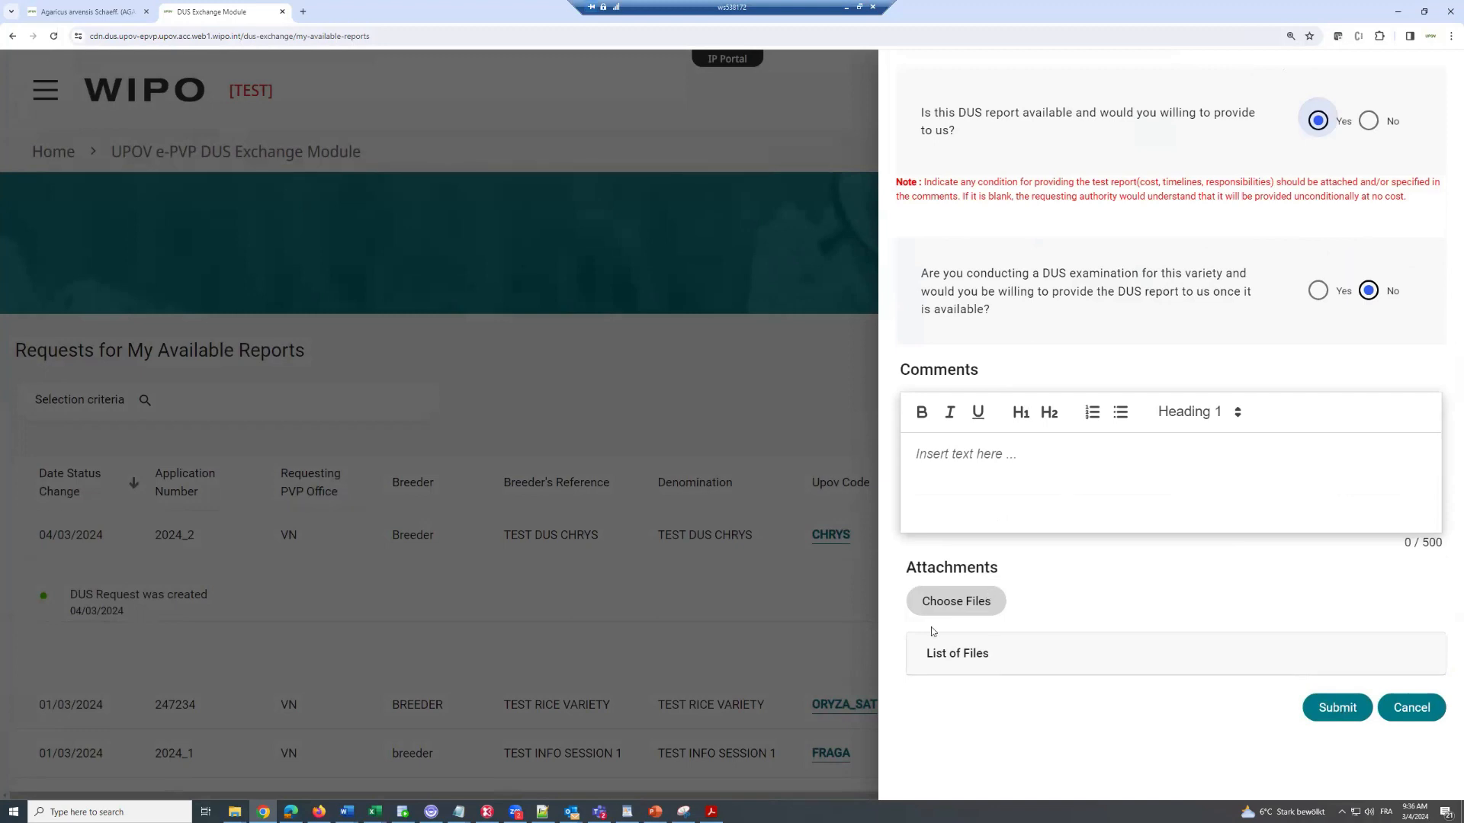
# - Attach test.pdf to the reply and add the comment "Please find our terms and conditions"
pyautogui.click(970, 603)
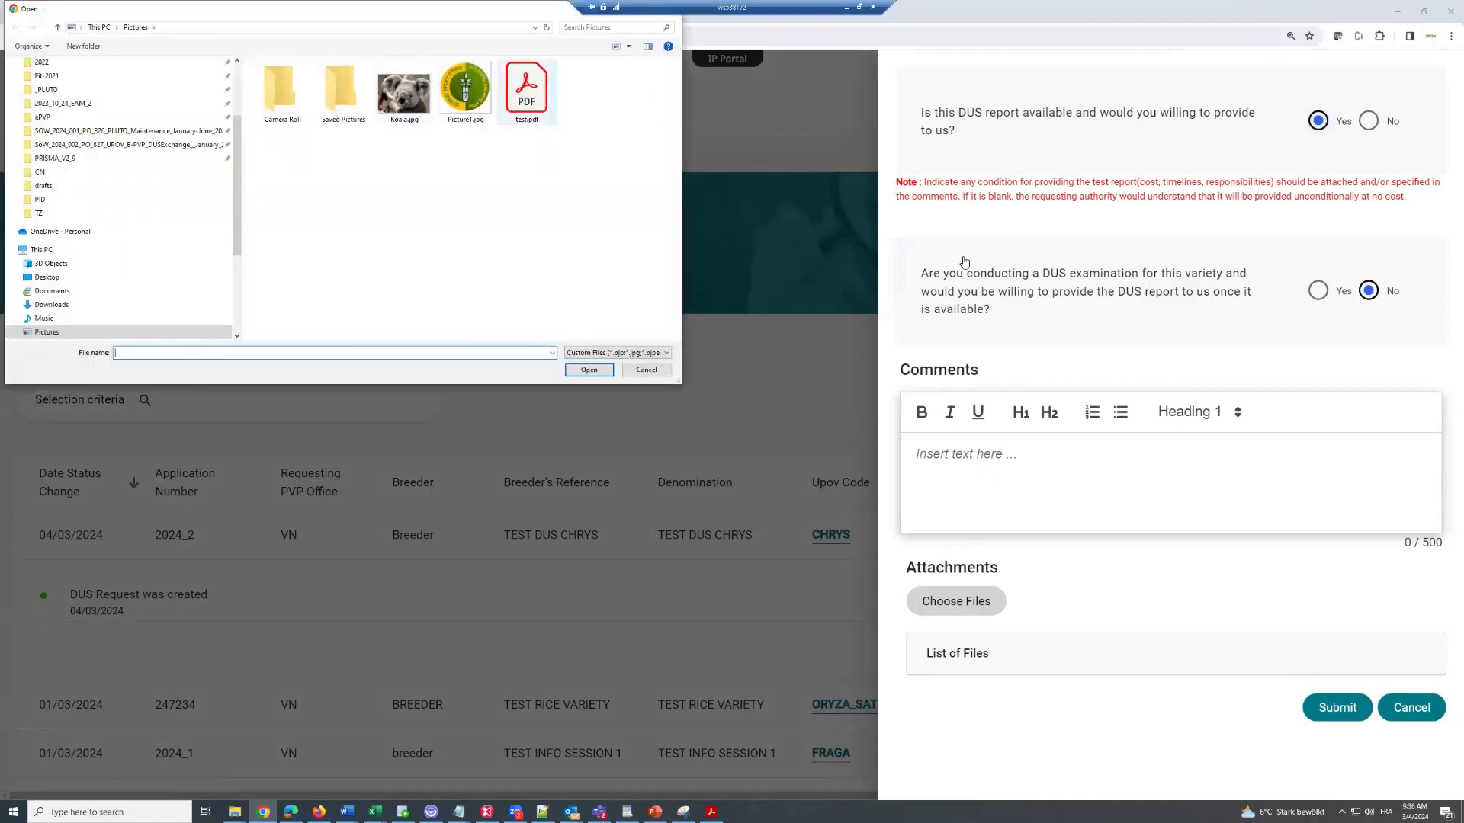
pyautogui.doubleClick(527, 92)
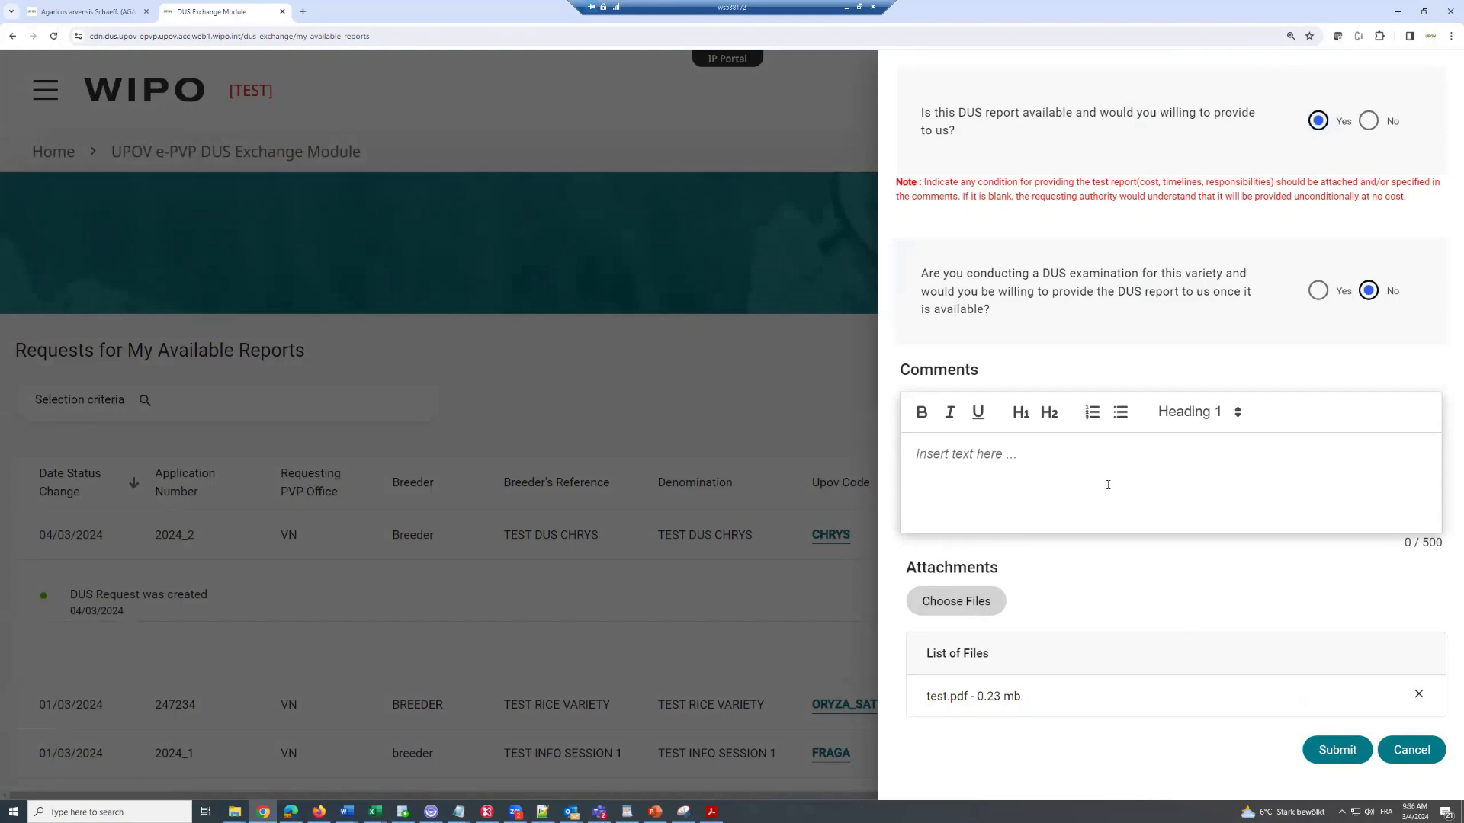
pyautogui.write('Please find our terms and co')
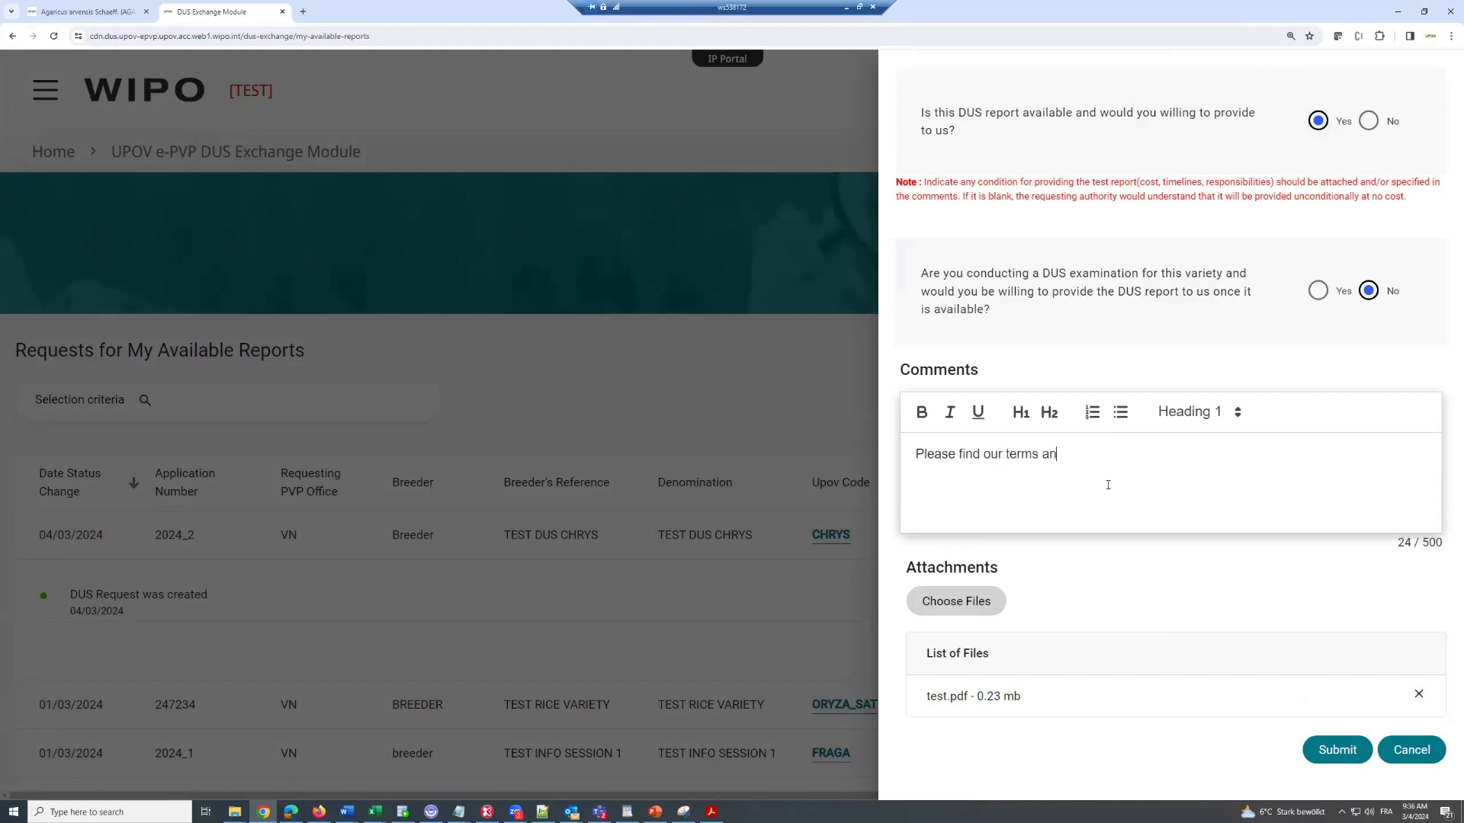
pyautogui.write('nditions')
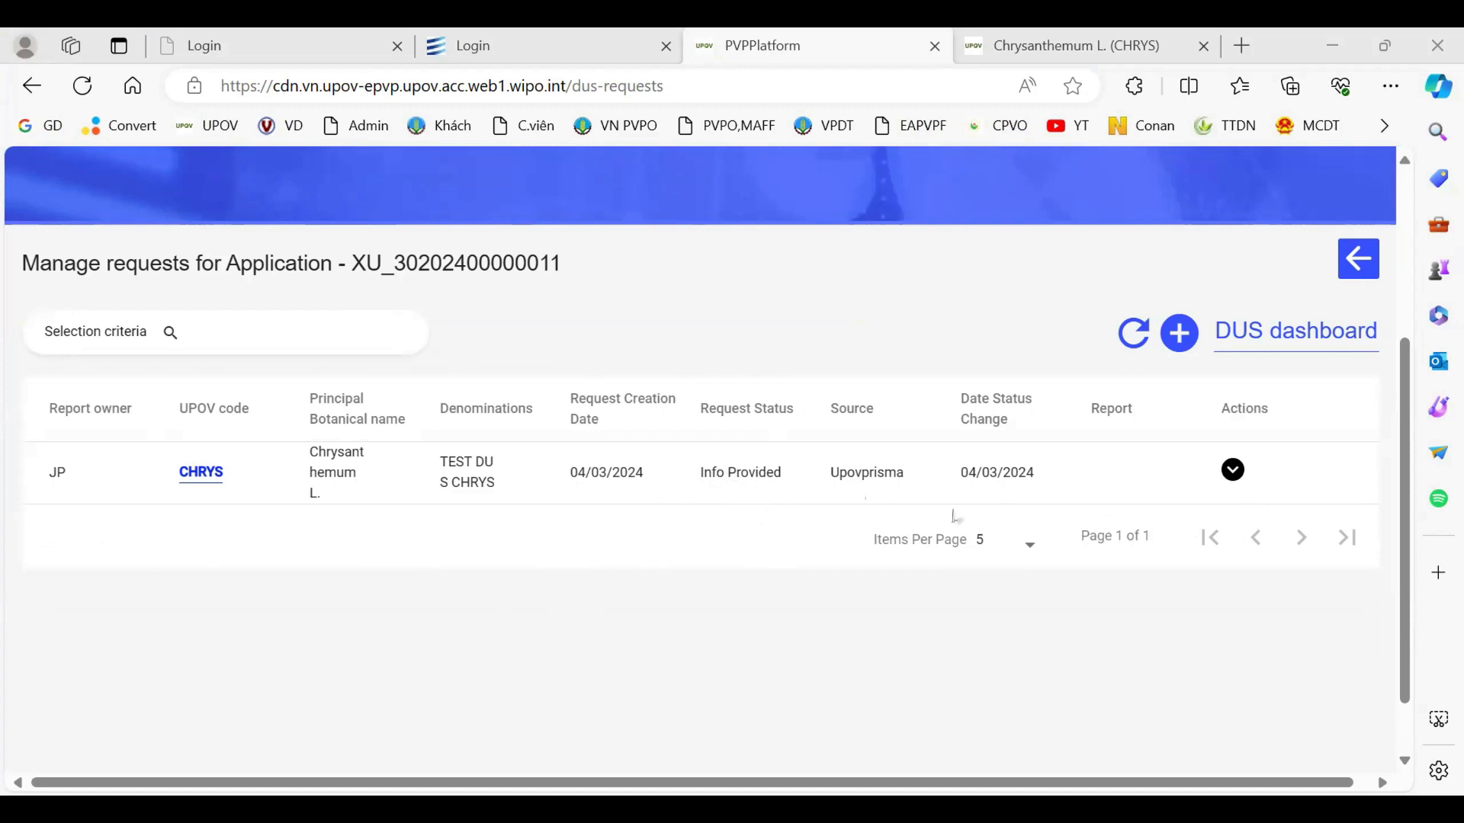
# - Back in the VN office's request management page, expand the JP request and download the information provided for it
pyautogui.click(1232, 471)
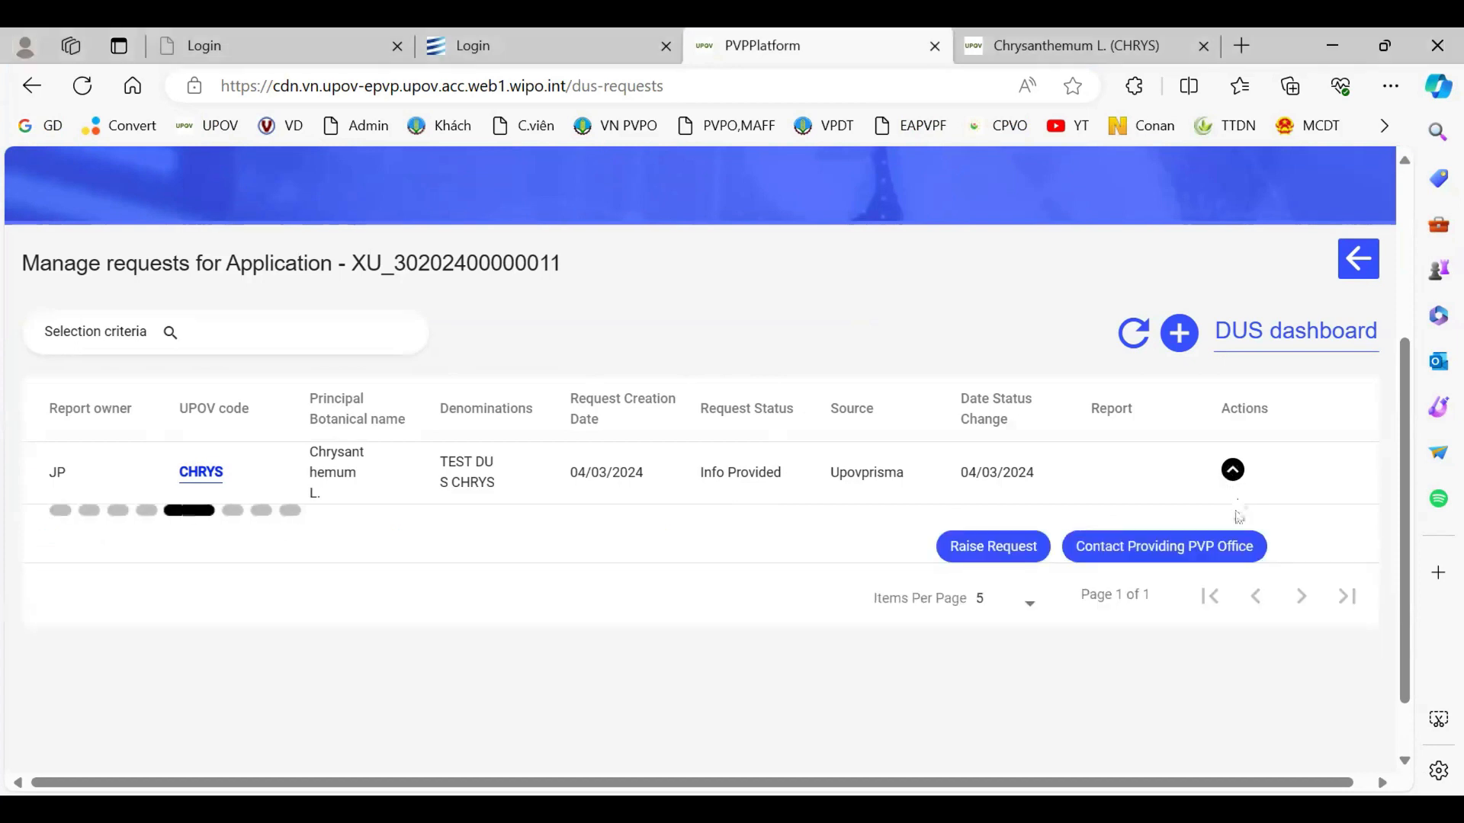
pyautogui.scroll(-1, 1234, 507)
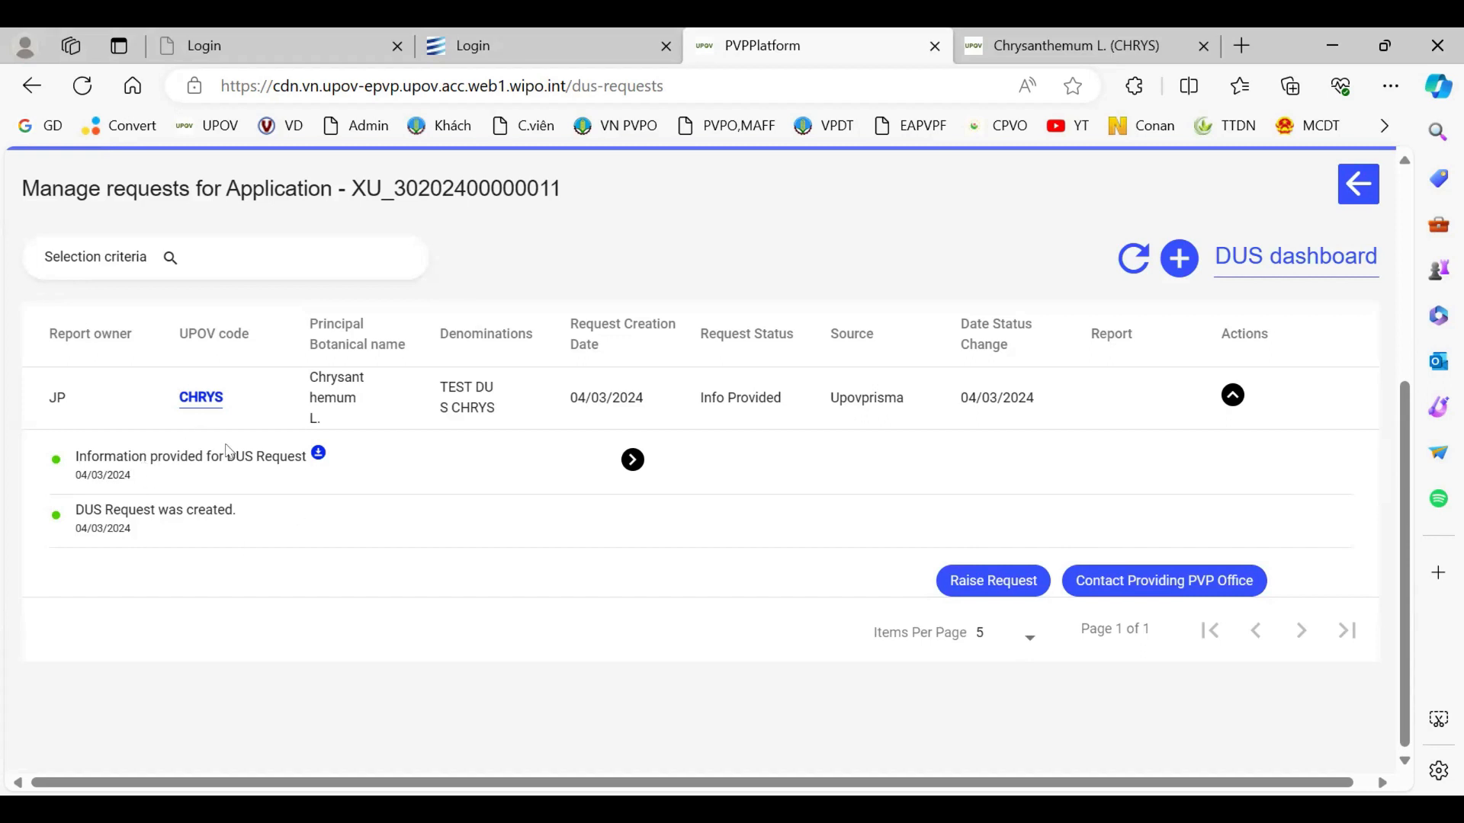
pyautogui.click(318, 455)
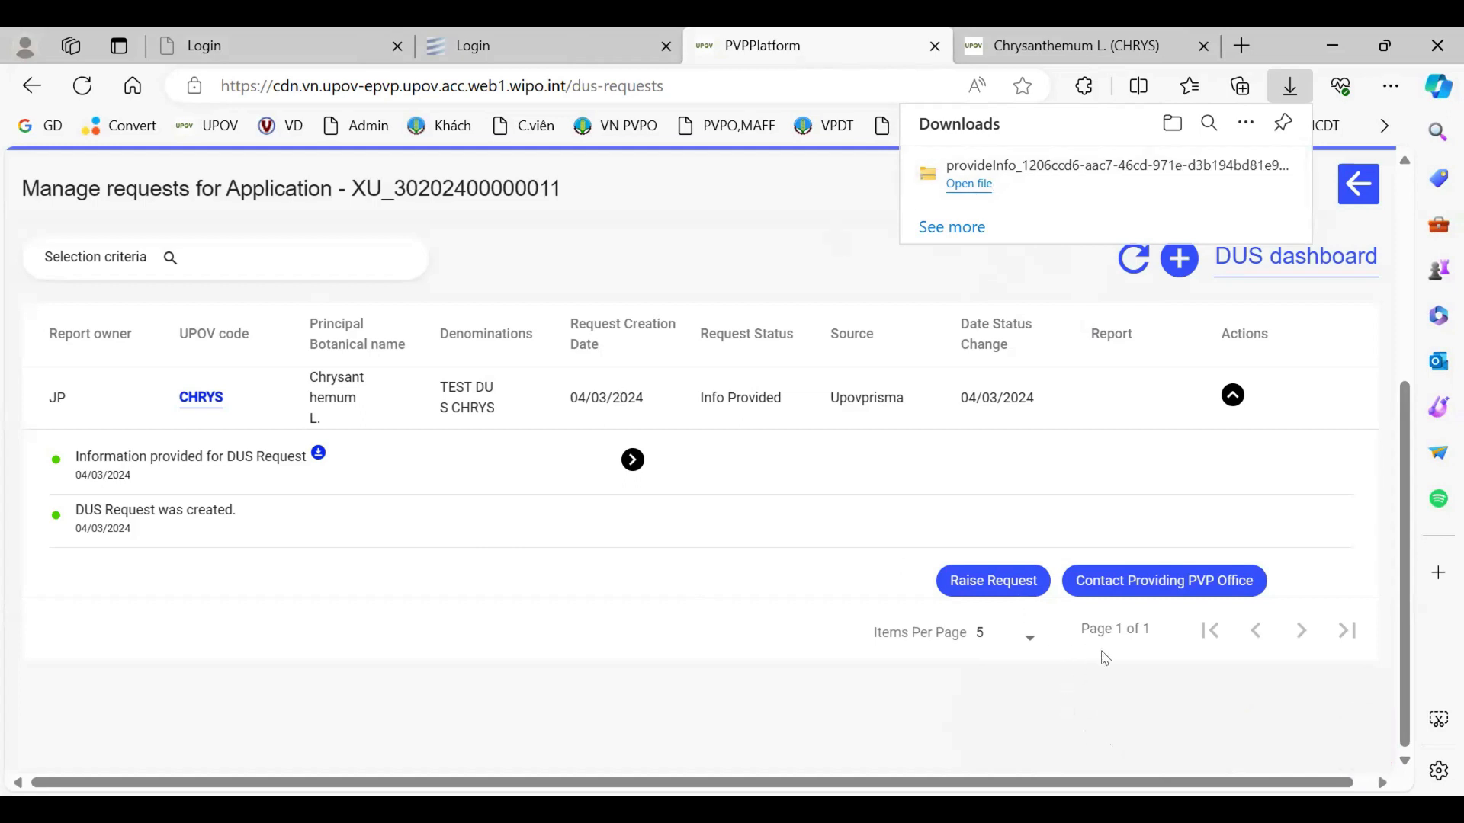
# - Raise the JP request and enter the lines "Nam of applicant:" and "Address:" as the third party payer
pyautogui.click(1001, 592)
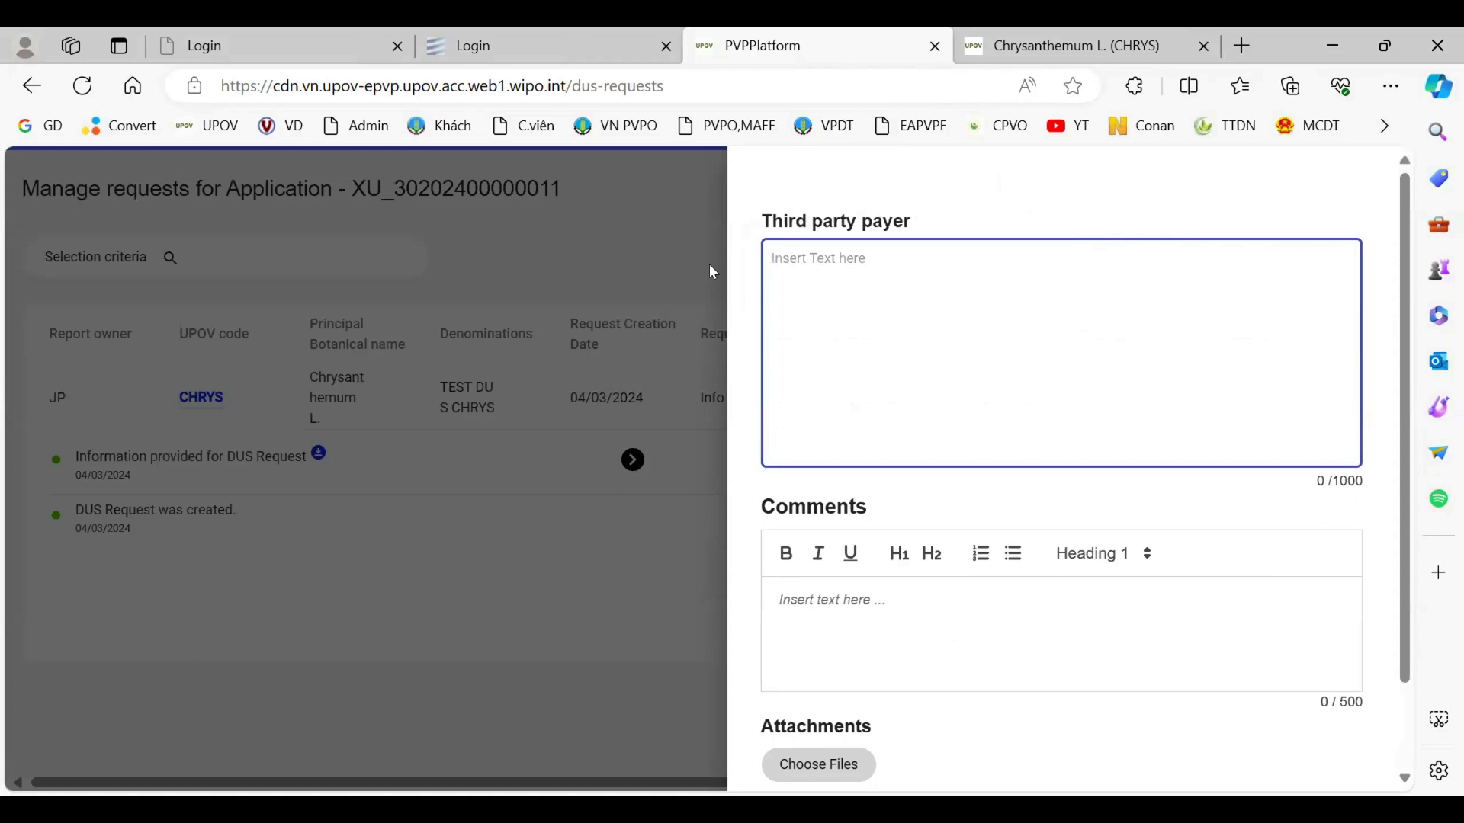
pyautogui.write('Nam of applicant:')
pyautogui.press('Return')
pyautogui.write('Address')
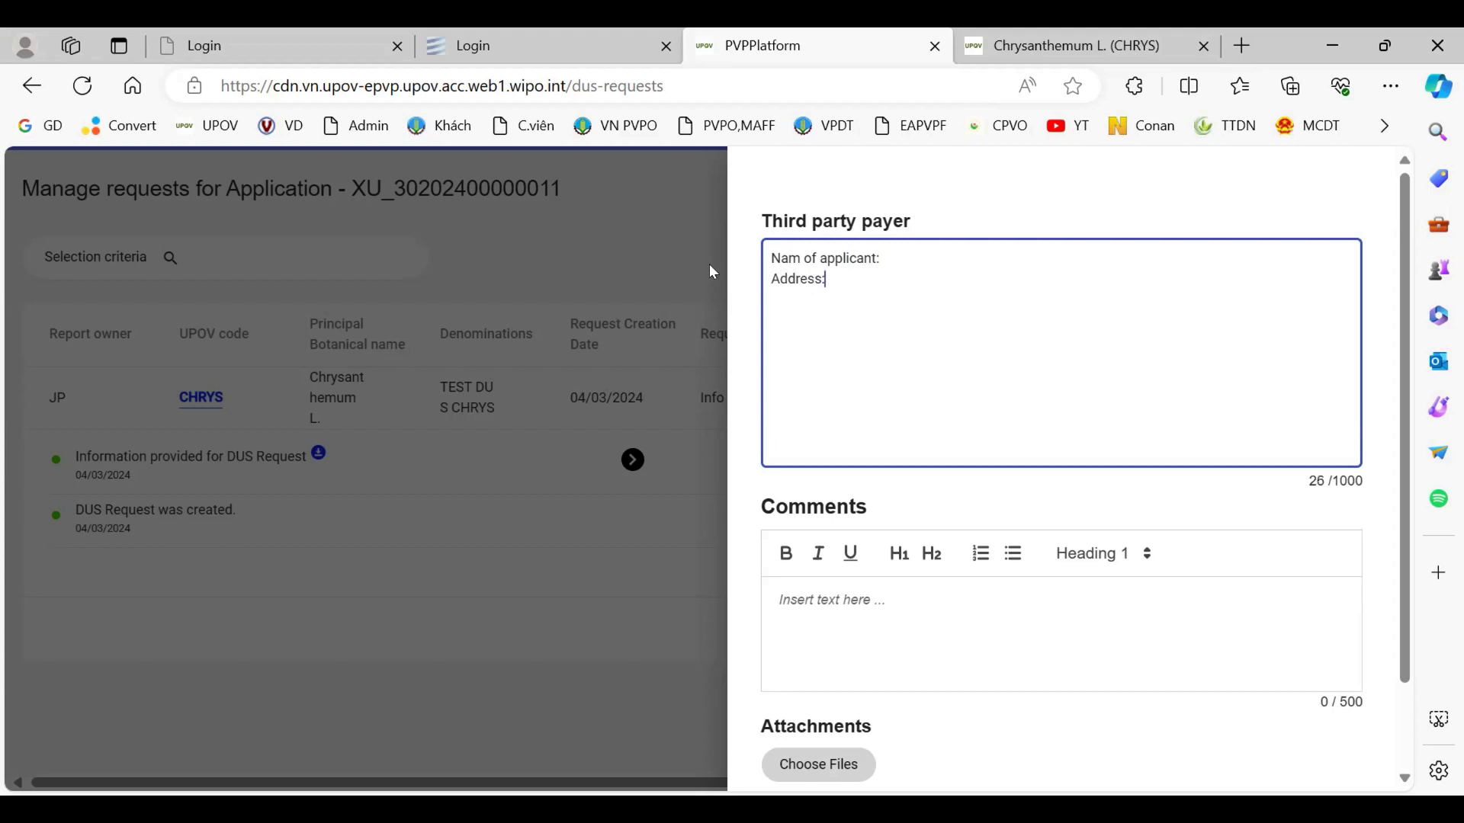
# - Add the comment "Fee for DUS exchange:" and submit the raised request
pyautogui.click(839, 603)
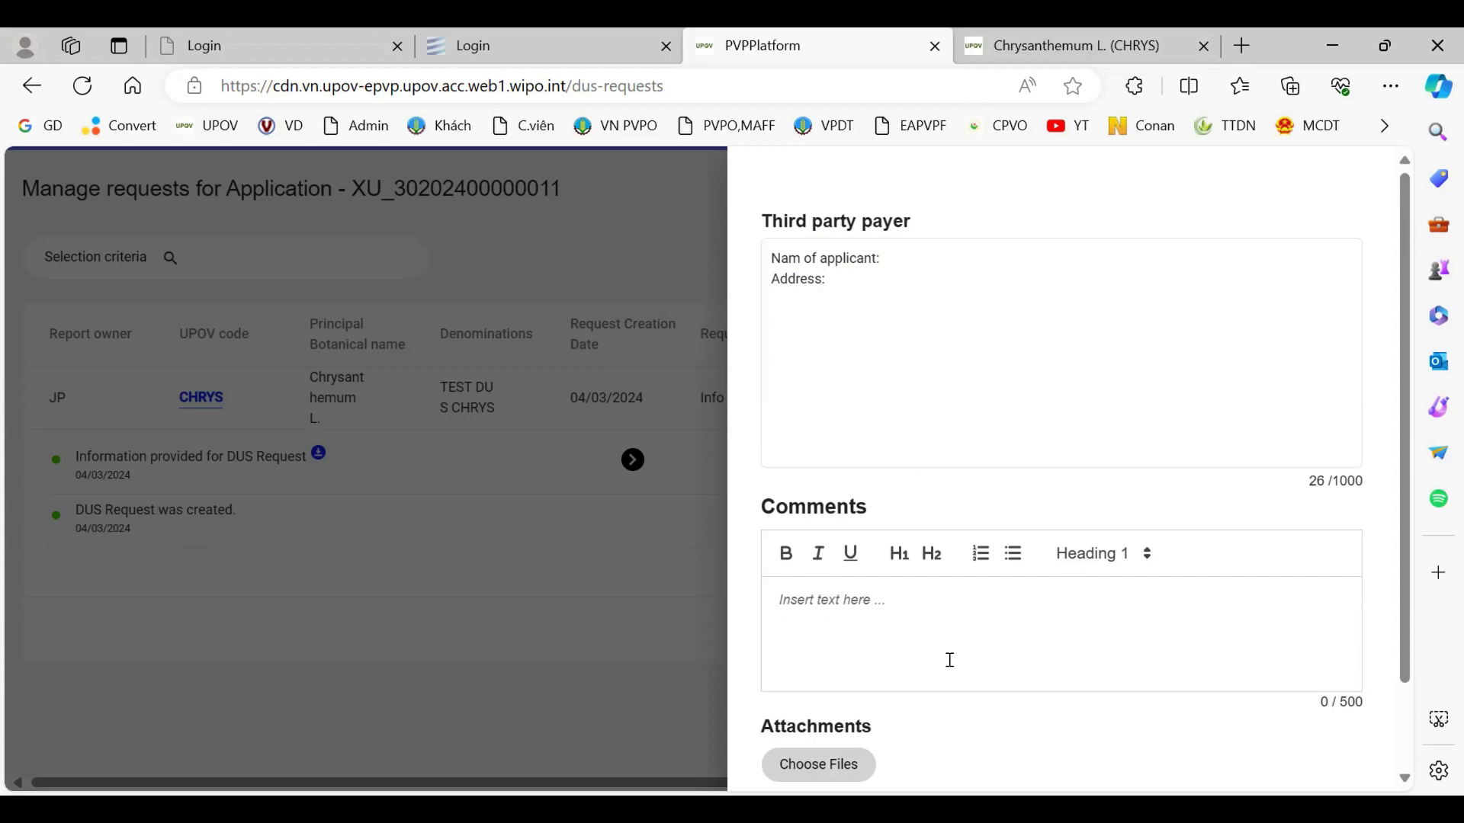
pyautogui.write('F')
pyautogui.write('ee')
pyautogui.write(' for')
pyautogui.write(' DUS')
pyautogui.write(' ẽcha')
pyautogui.press('BackSpace')
pyautogui.press('BackSpace')
pyautogui.press('BackSpace')
pyautogui.write('xcha')
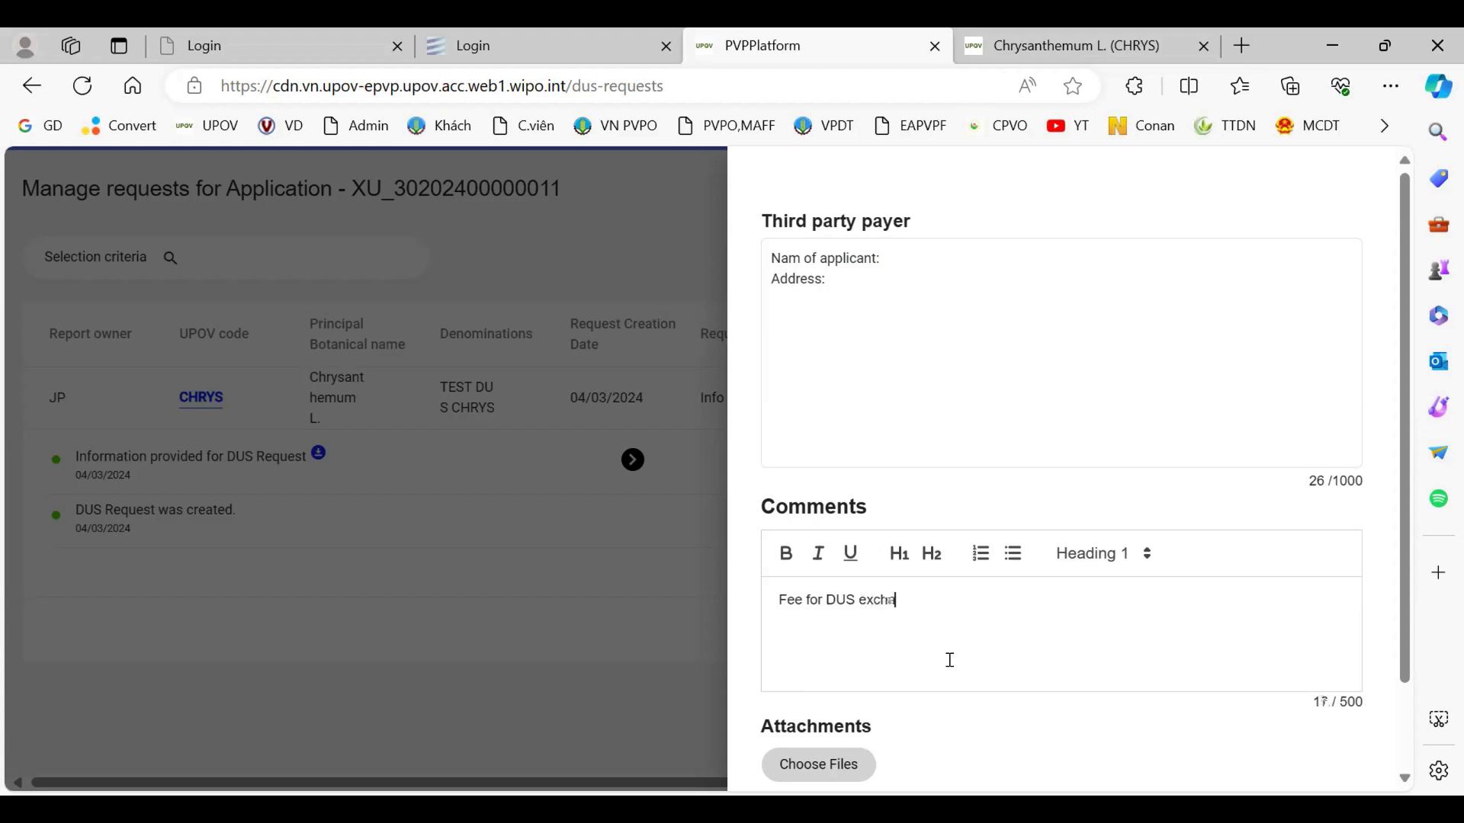
pyautogui.write('nge')
pyautogui.write('.')
pyautogui.press('BackSpace')
pyautogui.write(':')
pyautogui.scroll(-1, 937, 758)
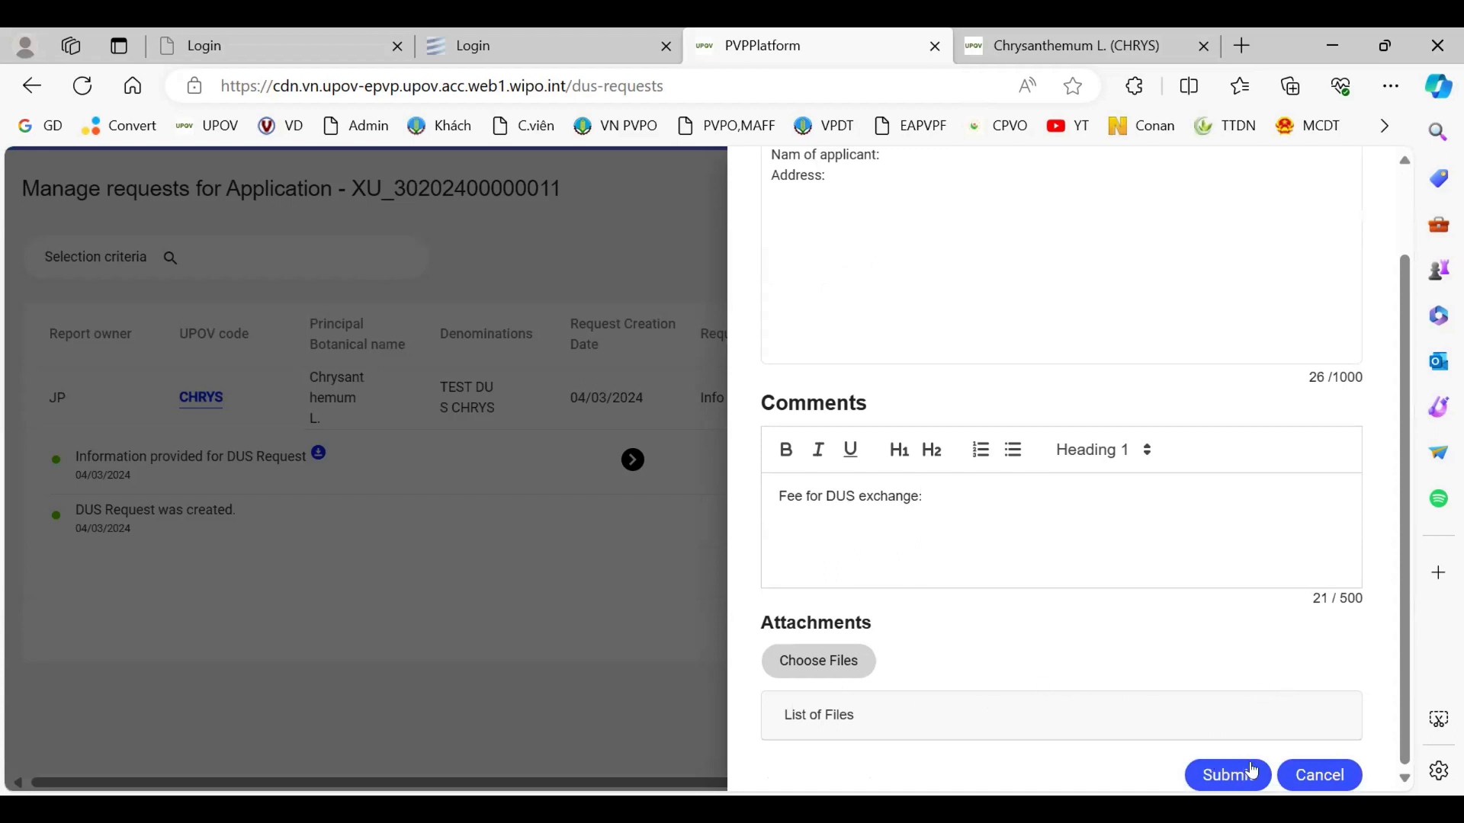
pyautogui.click(1228, 775)
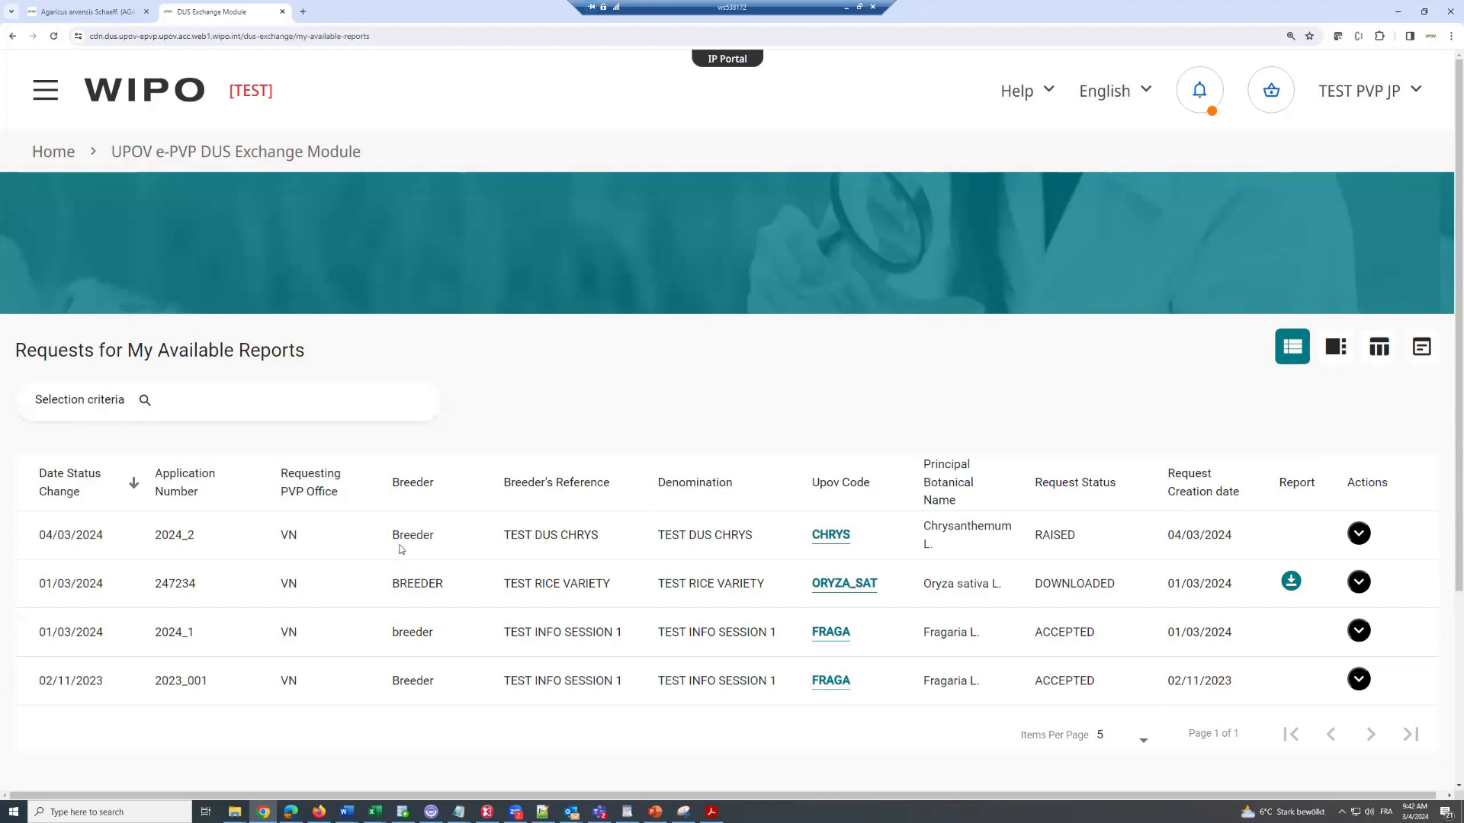
# - In the JP office's DUS Exchange Module, start accepting the raised CHRYS request and open its report commitment linking
pyautogui.click(1357, 533)
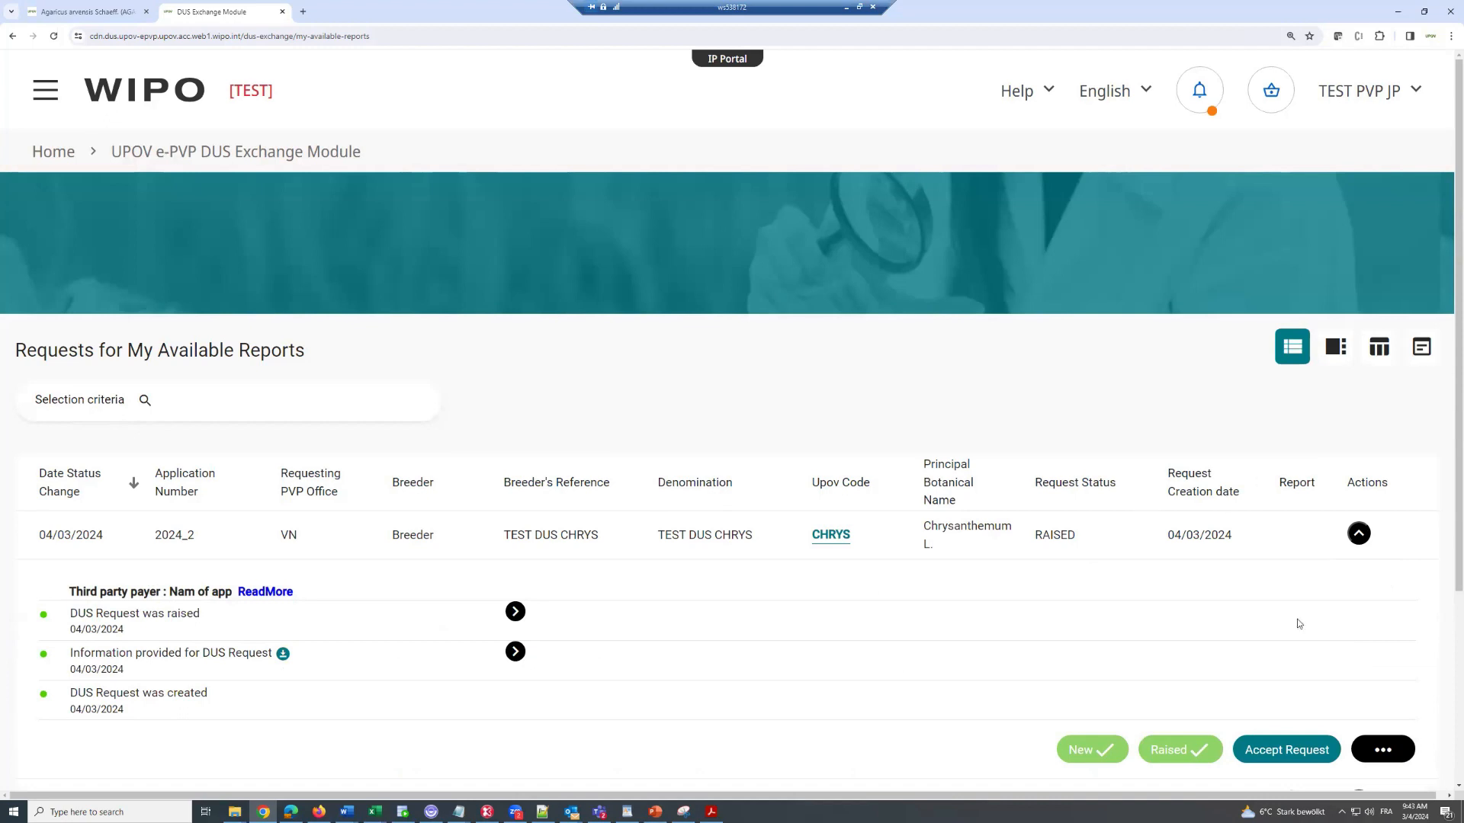
pyautogui.click(1282, 754)
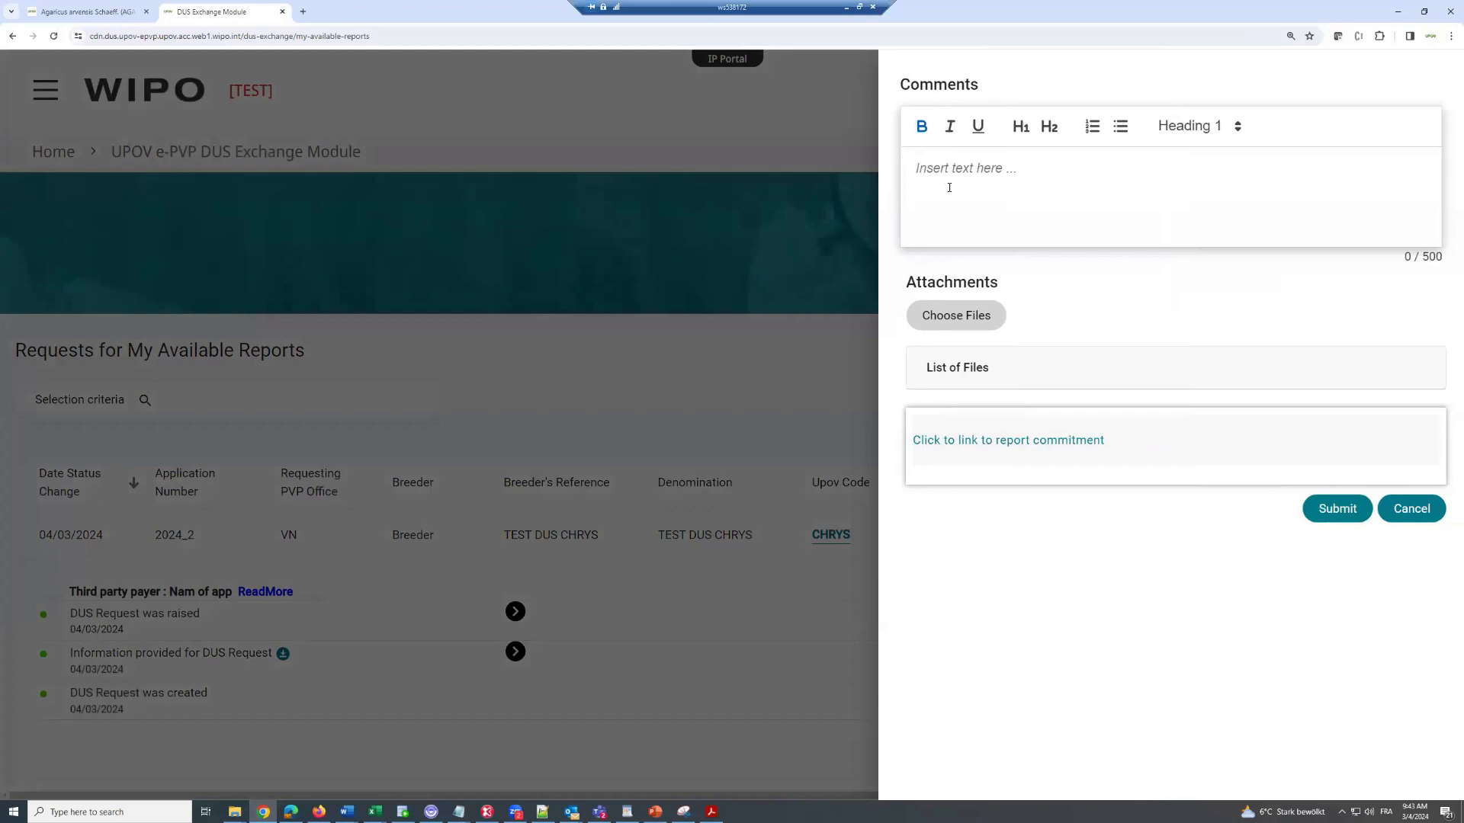
pyautogui.click(1052, 443)
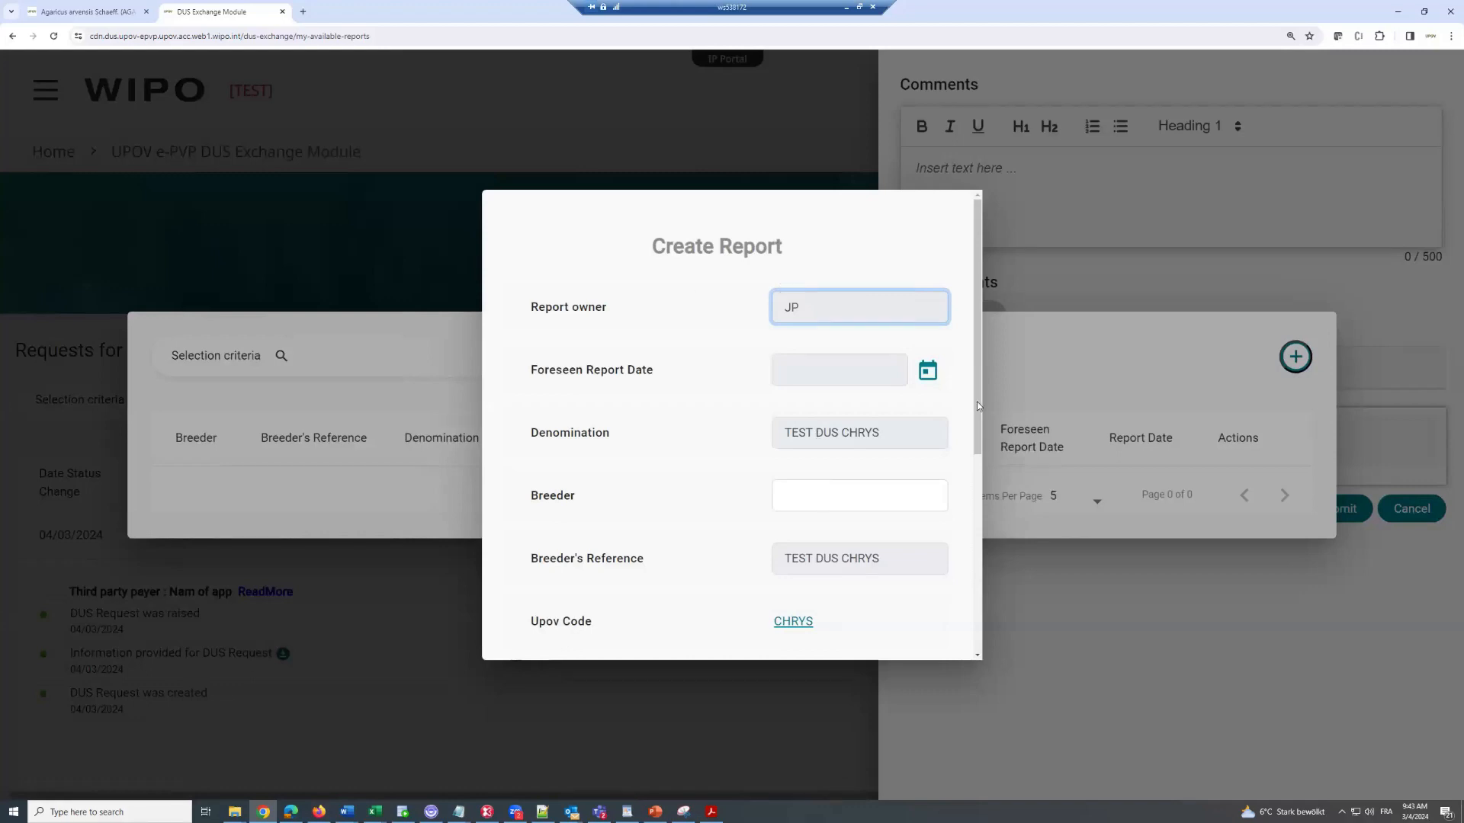
# - Enter "Breeder" as the breeder of the new report for TEST DUS CHRYS
pyautogui.scroll(-1, 975, 420)
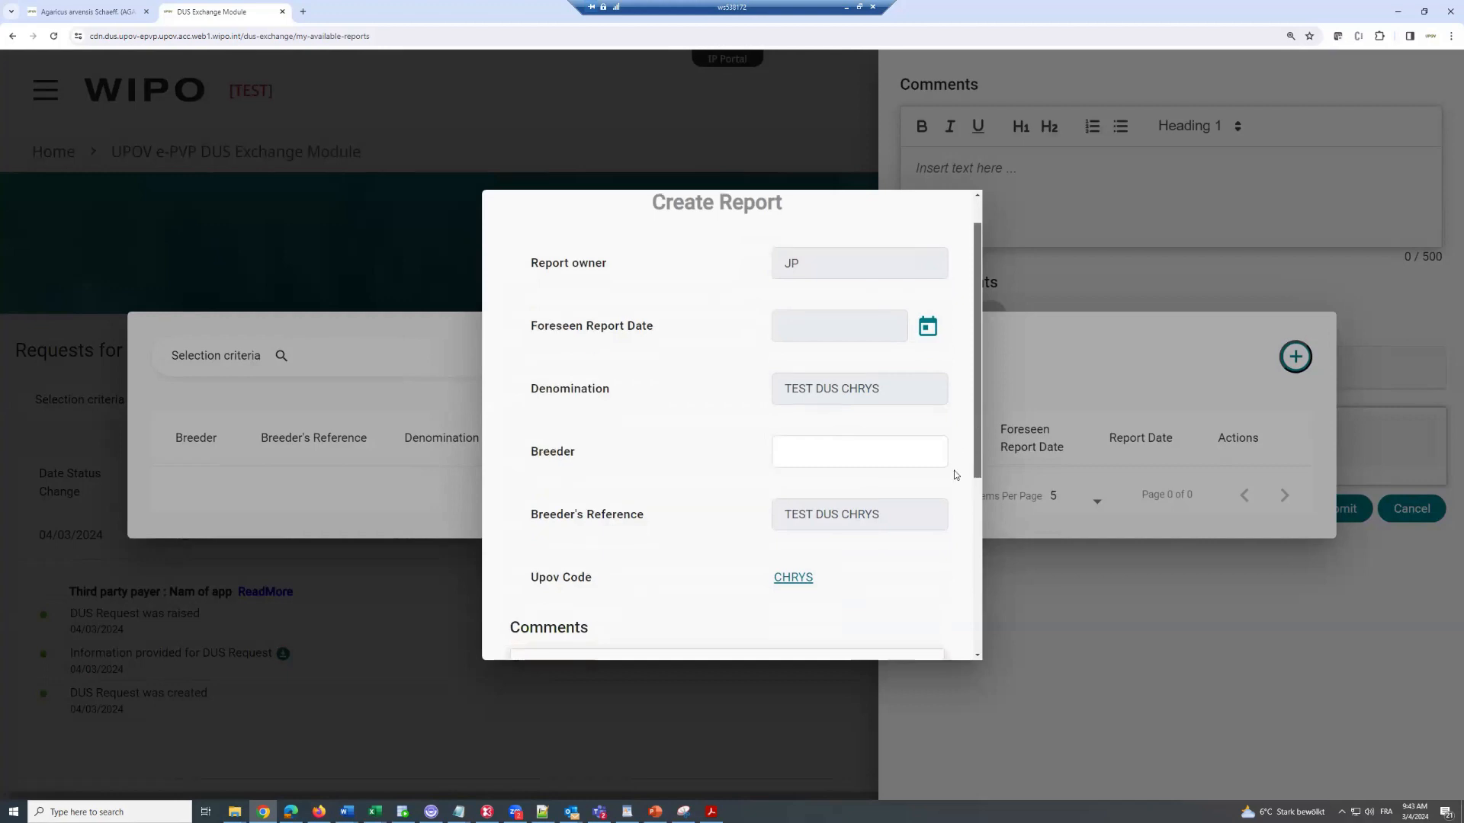
pyautogui.scroll(-2, 861, 322)
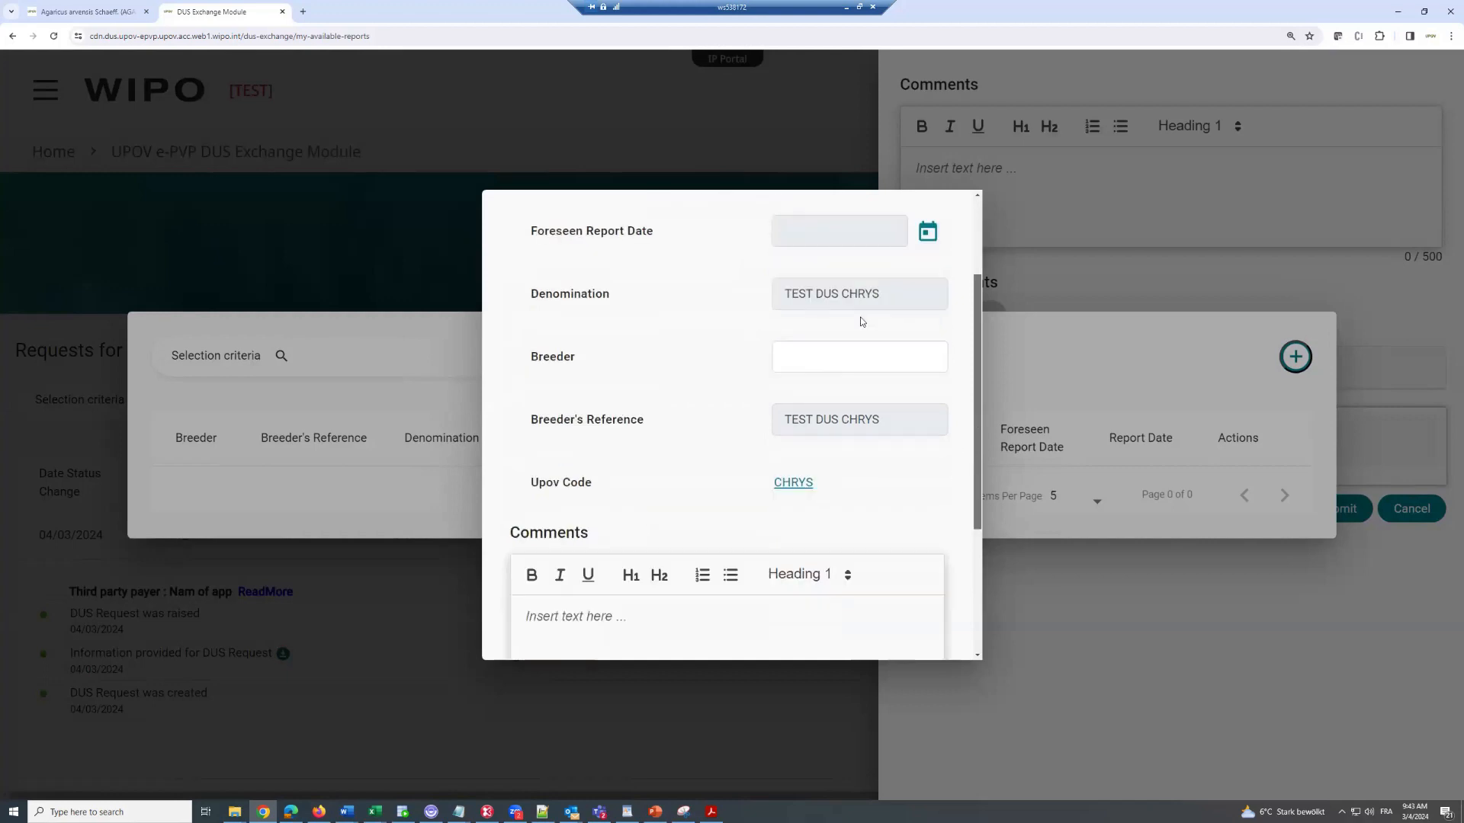
pyautogui.click(805, 351)
pyautogui.write('Breeder')
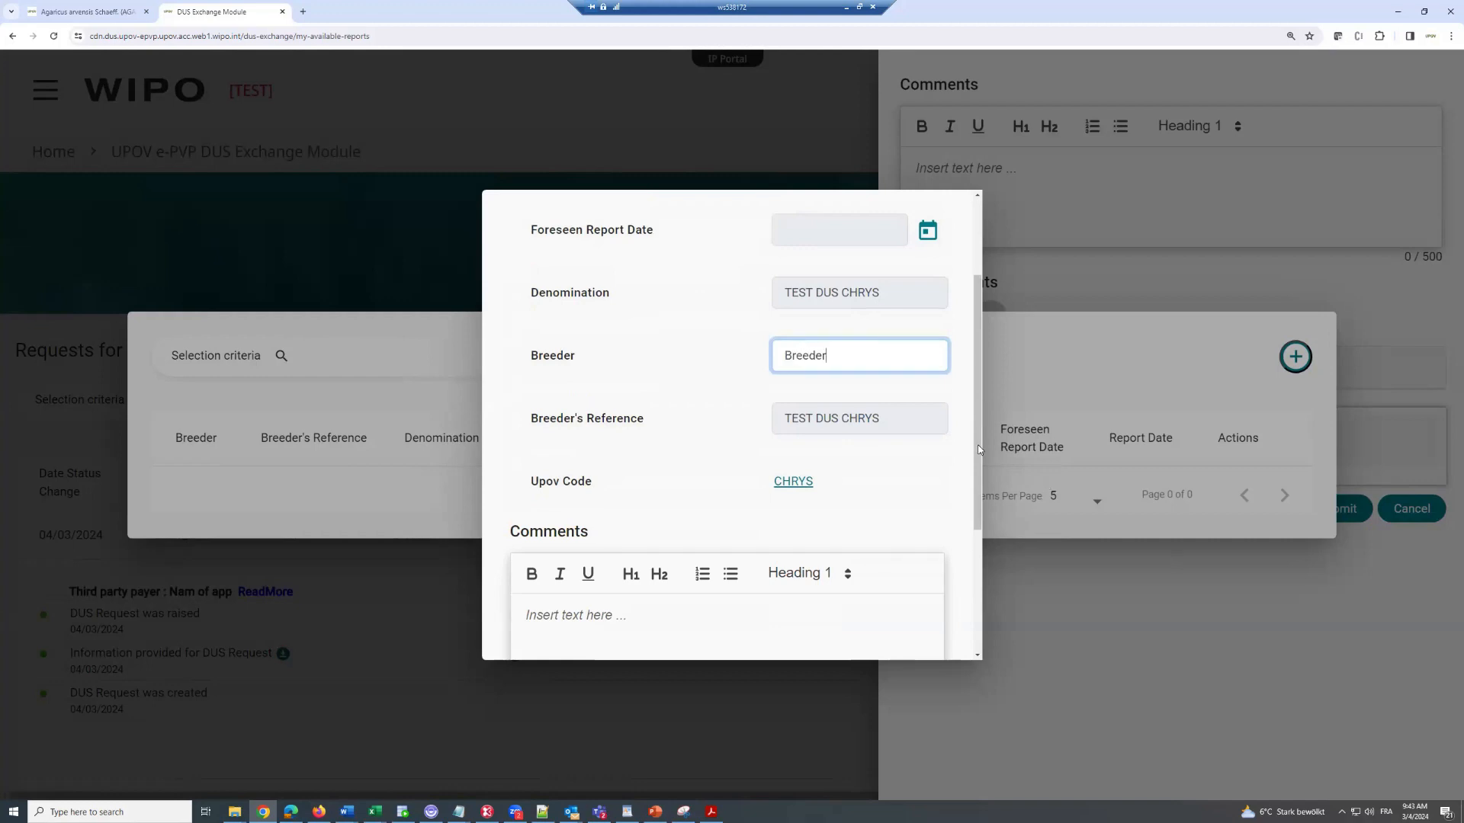
# - Attach Report.pdf to the new TEST DUS CHRYS report and submit the report
pyautogui.click(979, 474)
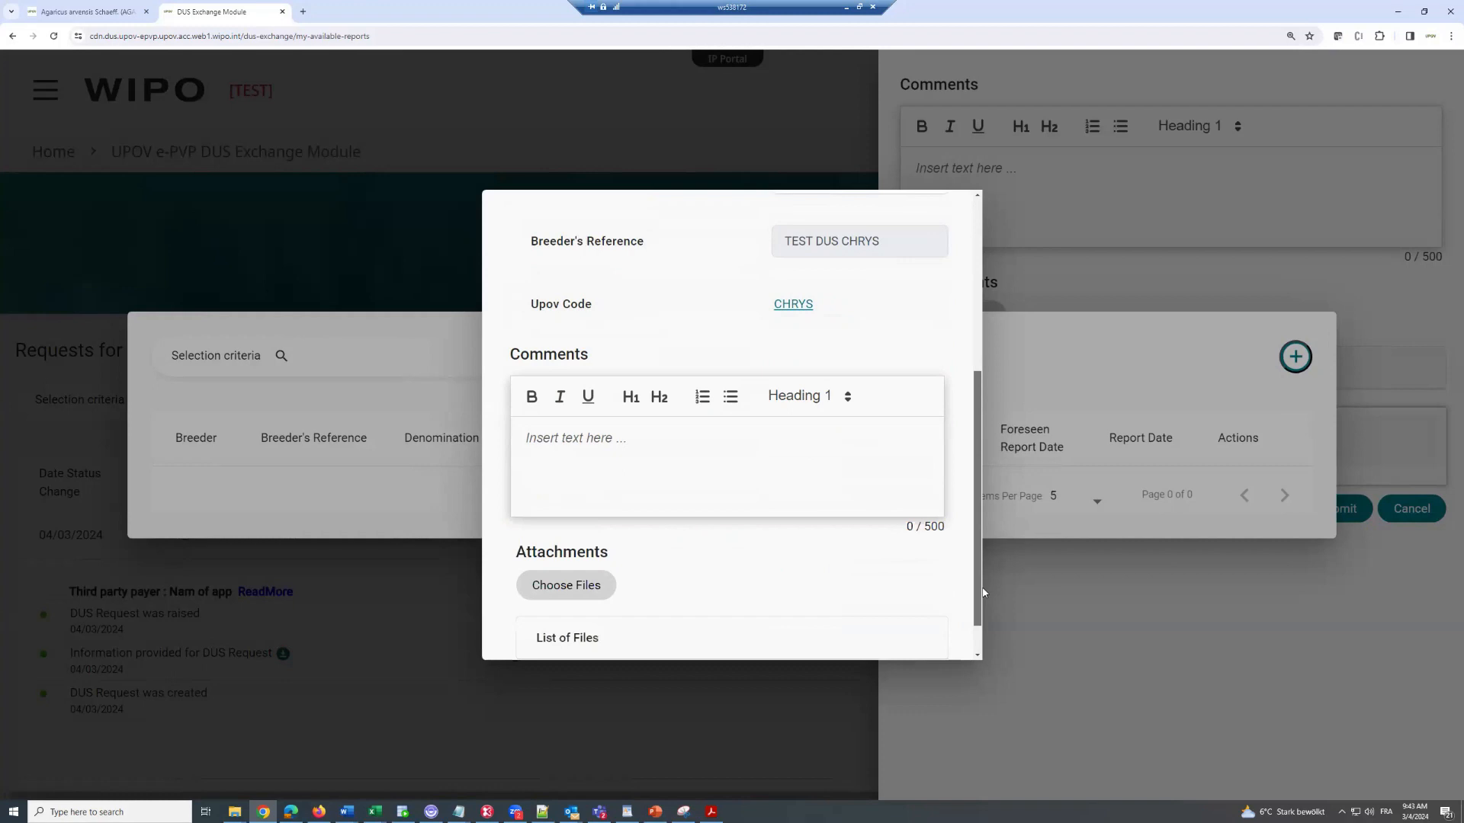
pyautogui.scroll(-1, 540, 527)
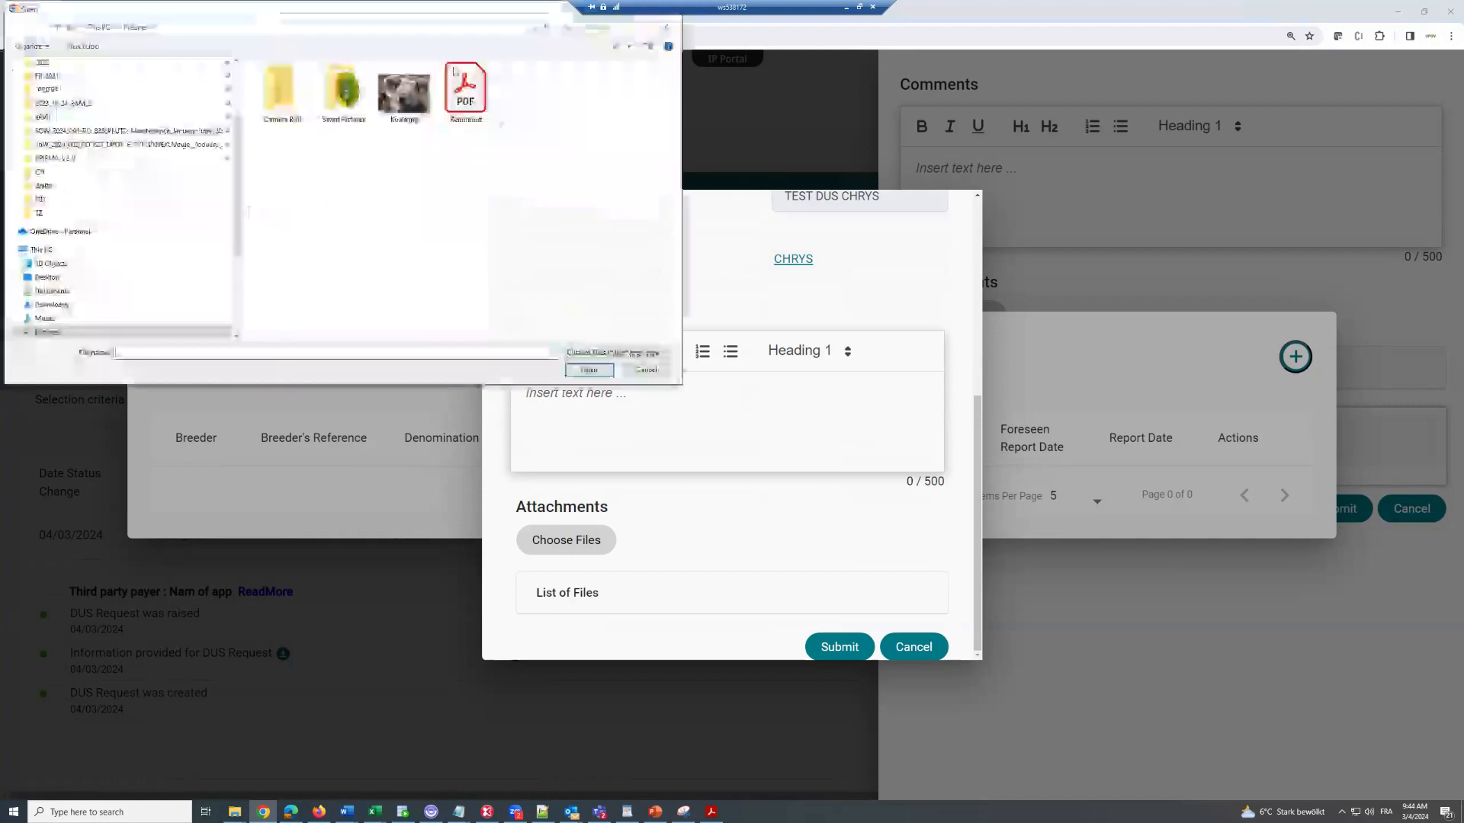
pyautogui.click(471, 97)
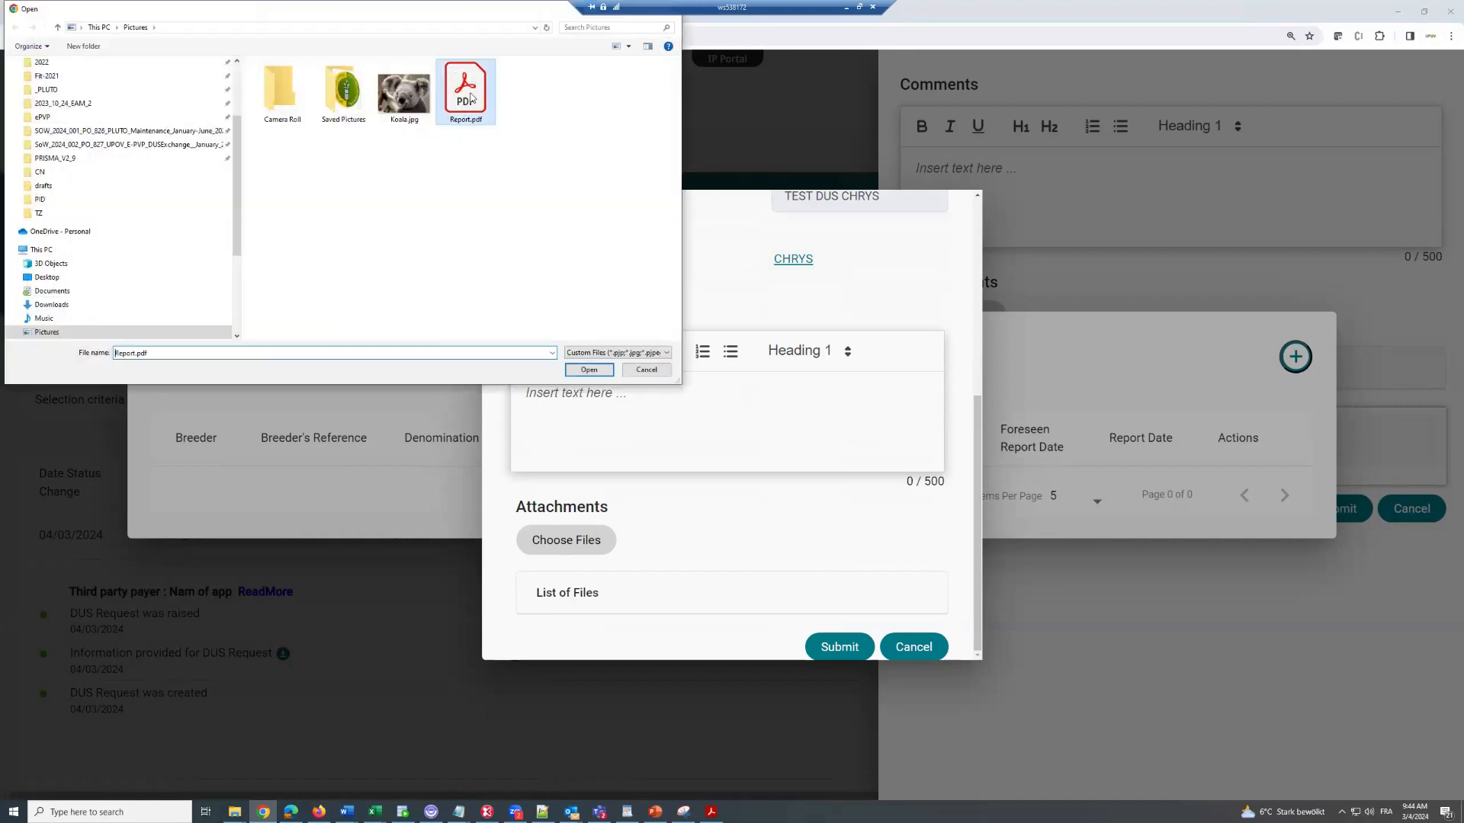
pyautogui.press('Return')
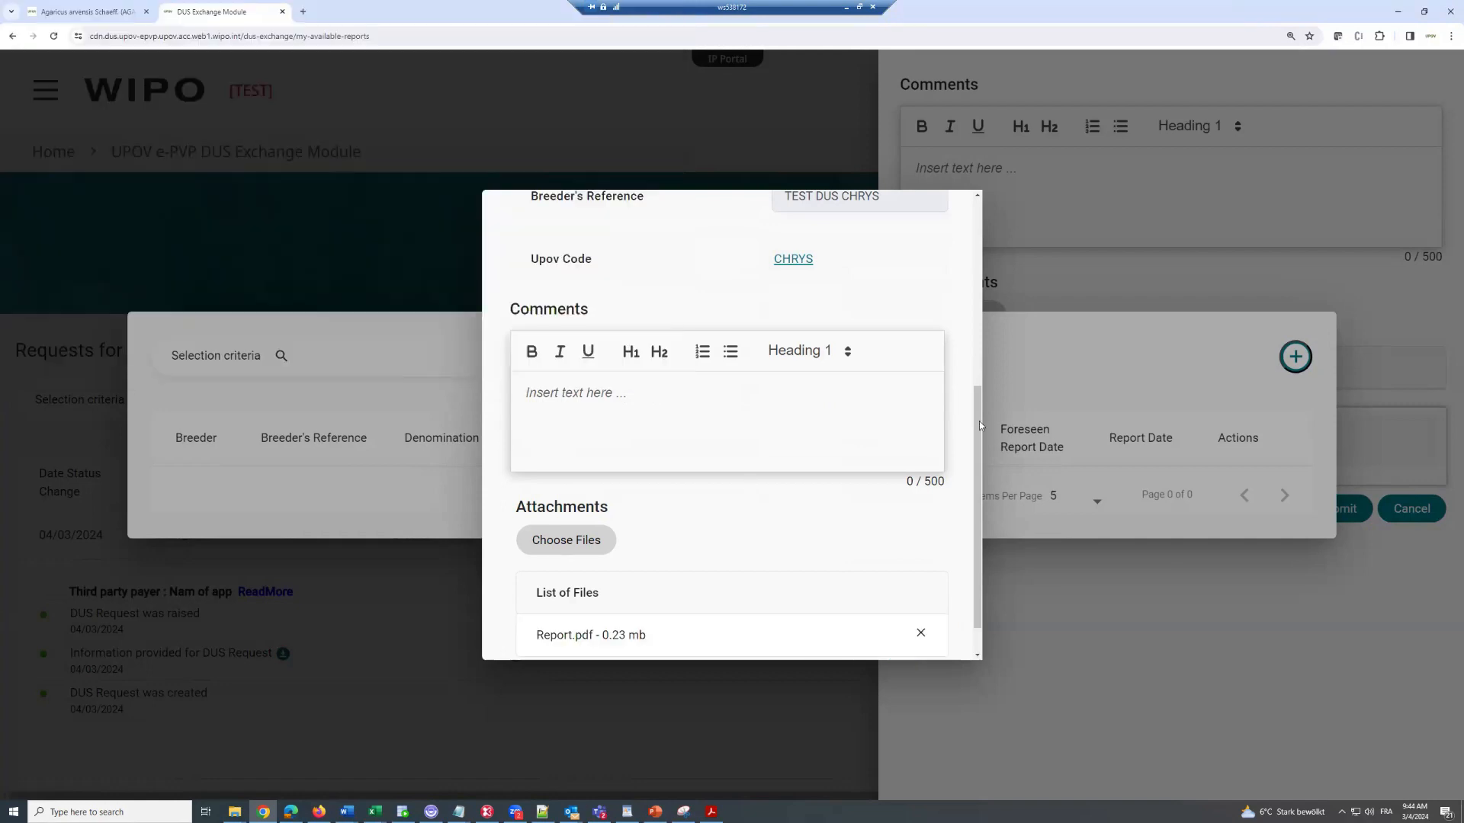
pyautogui.scroll(-1, 979, 442)
pyautogui.scroll(-1, 850, 653)
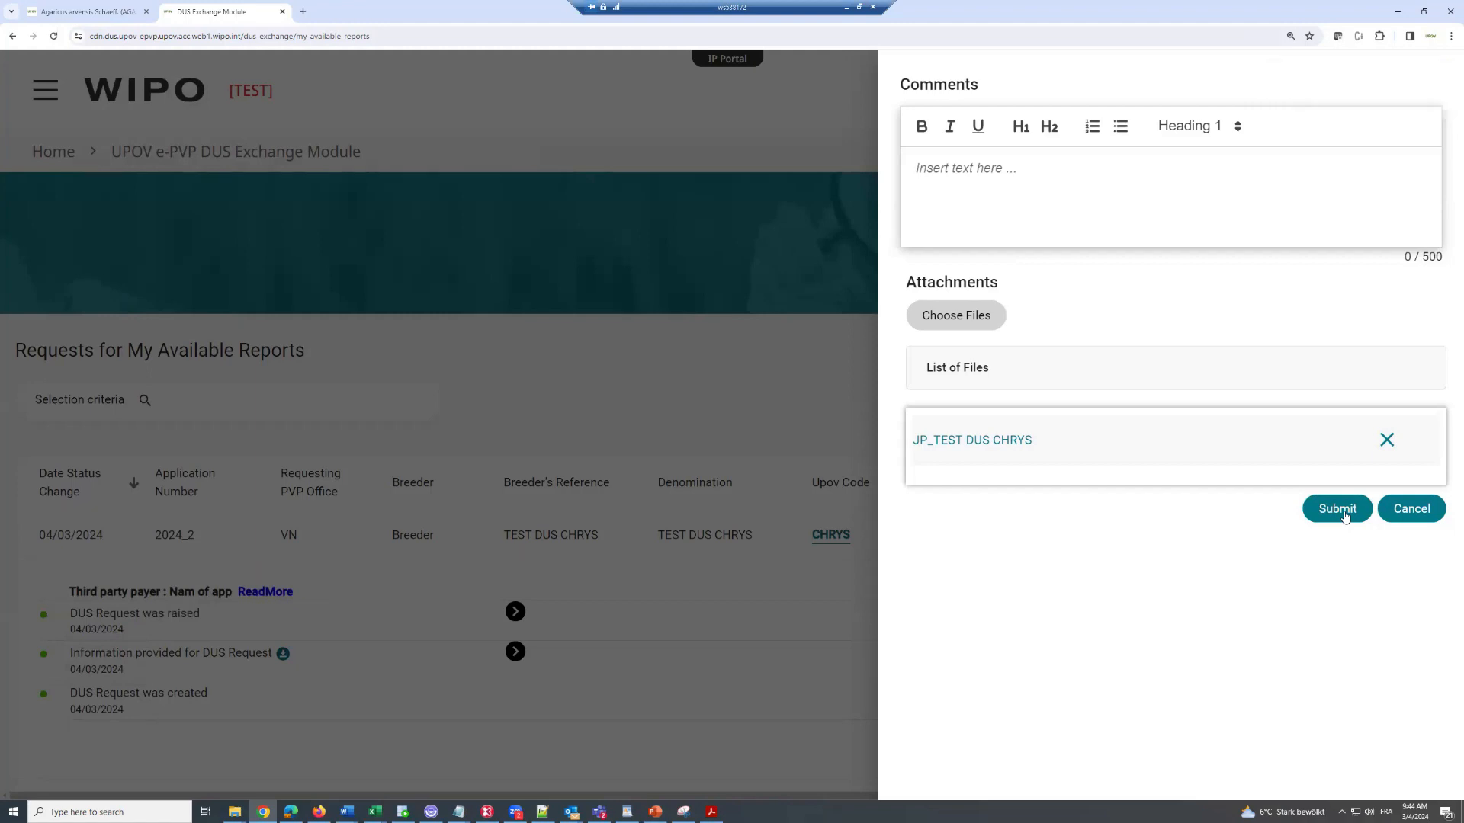
# - Submit the CHRYS request's acceptance with the linked JP_TEST DUS CHRYS report, and check the JP request's history in VN's PVPPlatform
pyautogui.click(1345, 517)
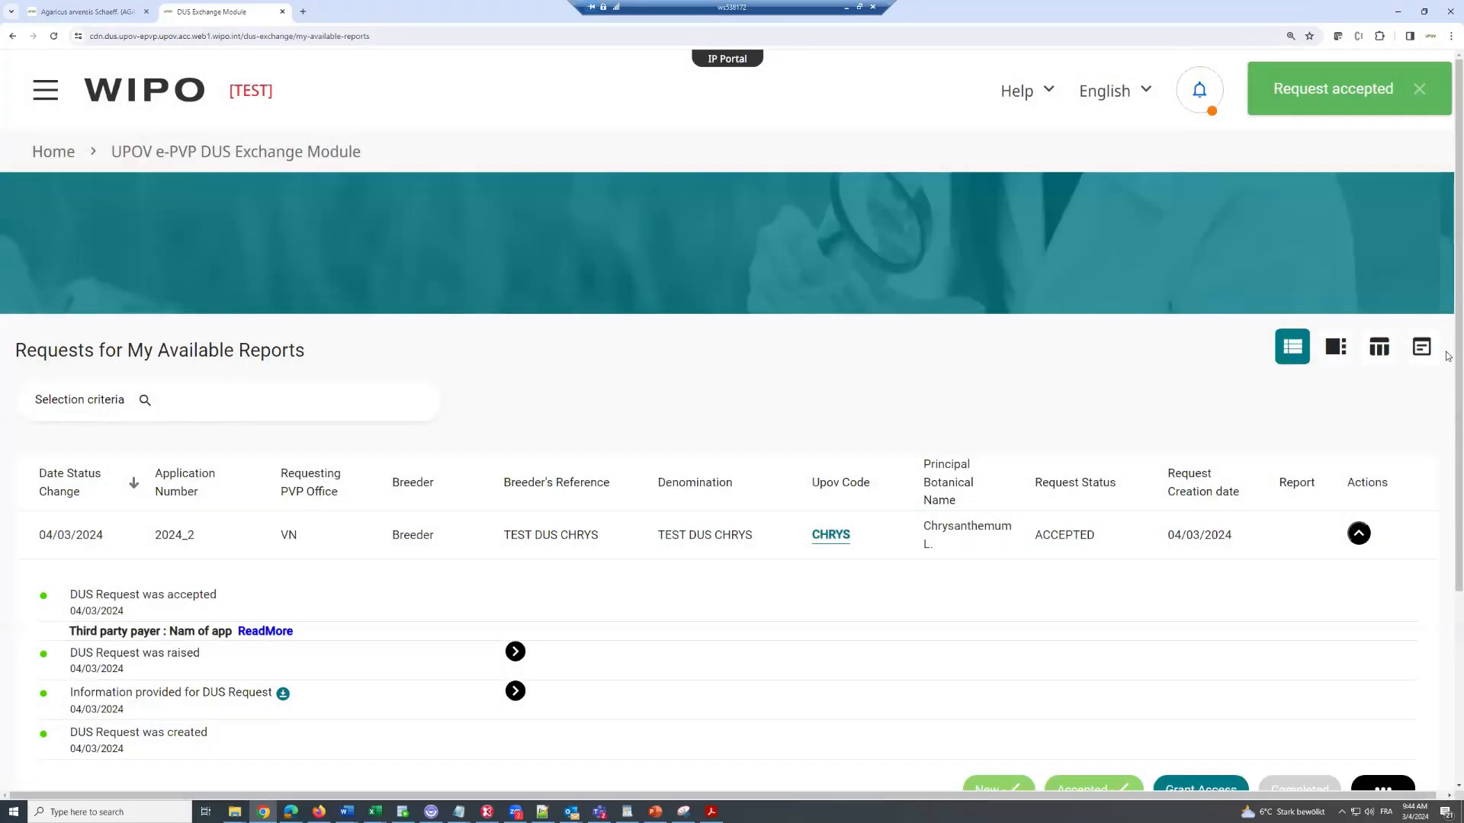
pyautogui.moveTo(1449, 383); pyautogui.dragTo(1448, 384)
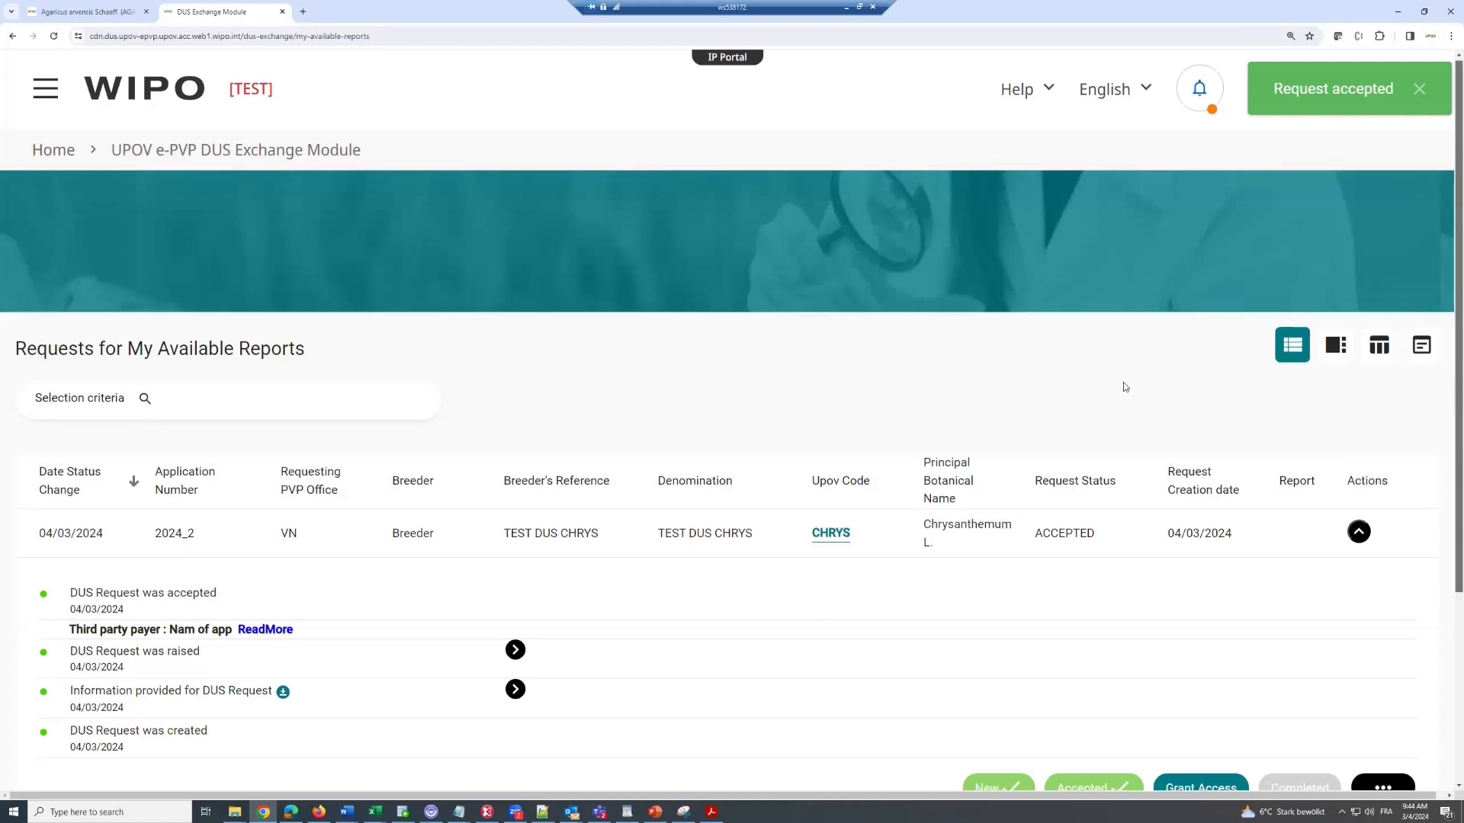
pyautogui.scroll(-1, 1001, 464)
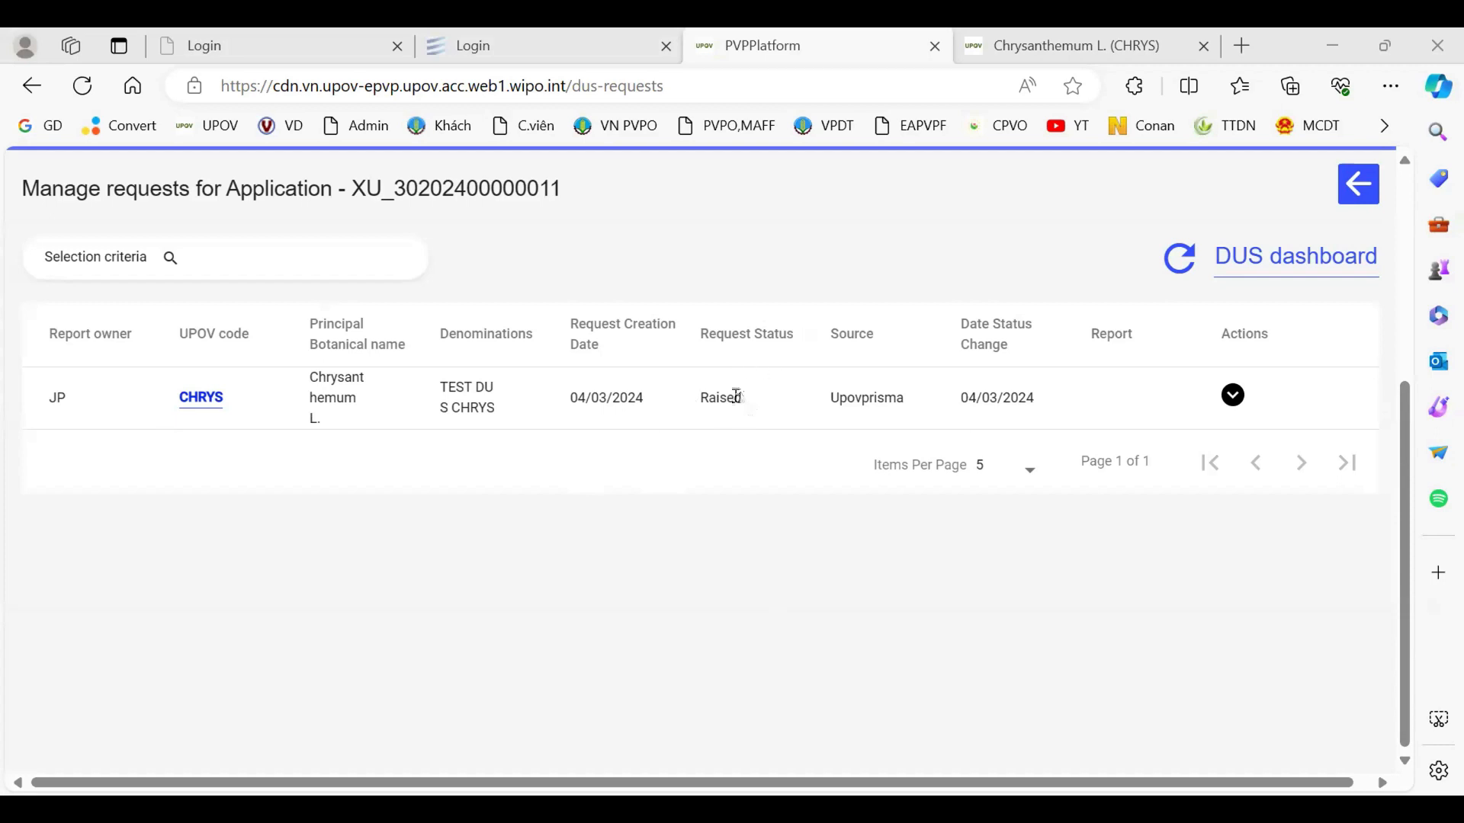
pyautogui.click(1233, 397)
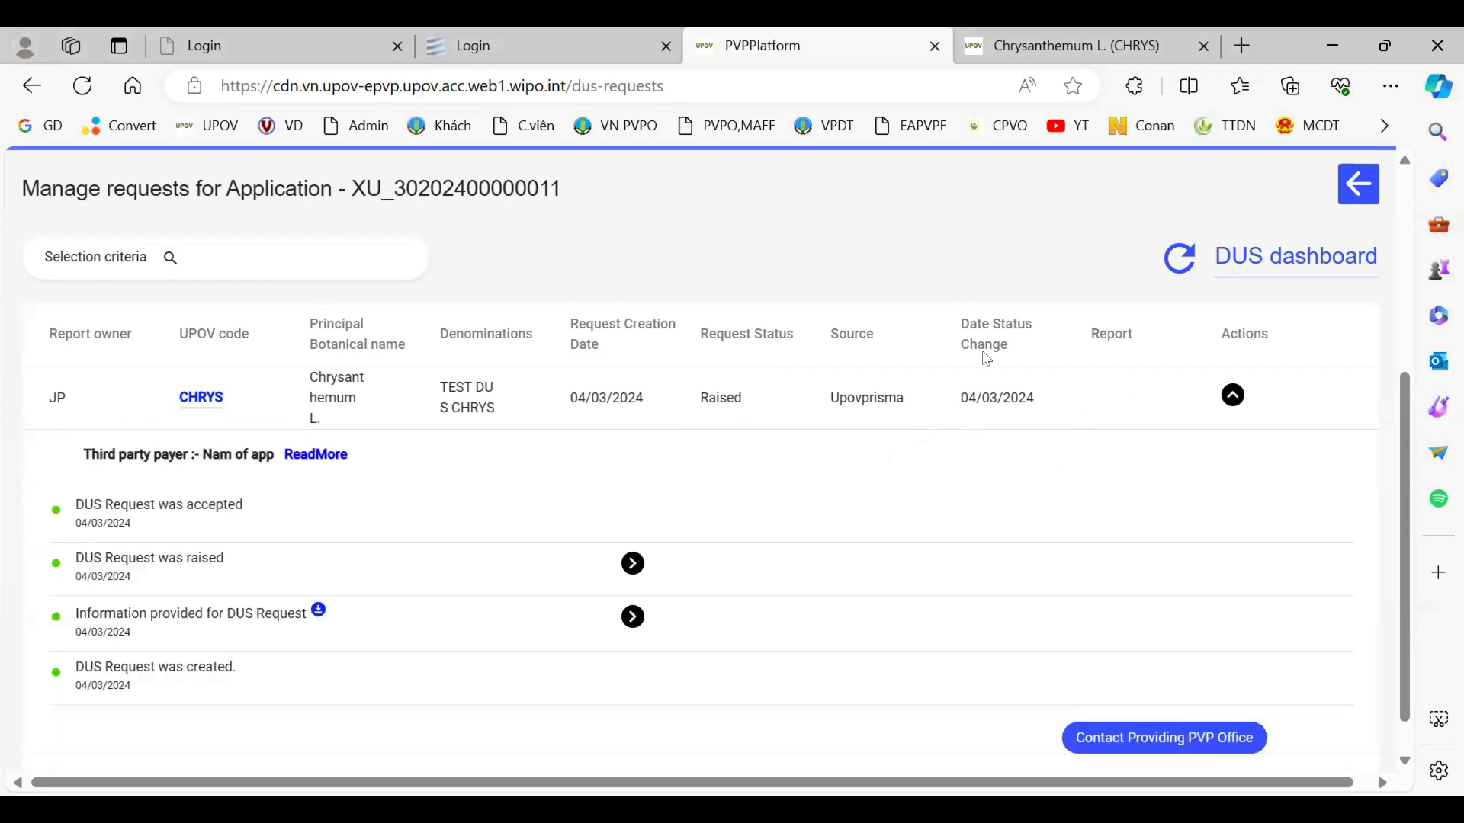
pyautogui.scroll(-1, 725, 549)
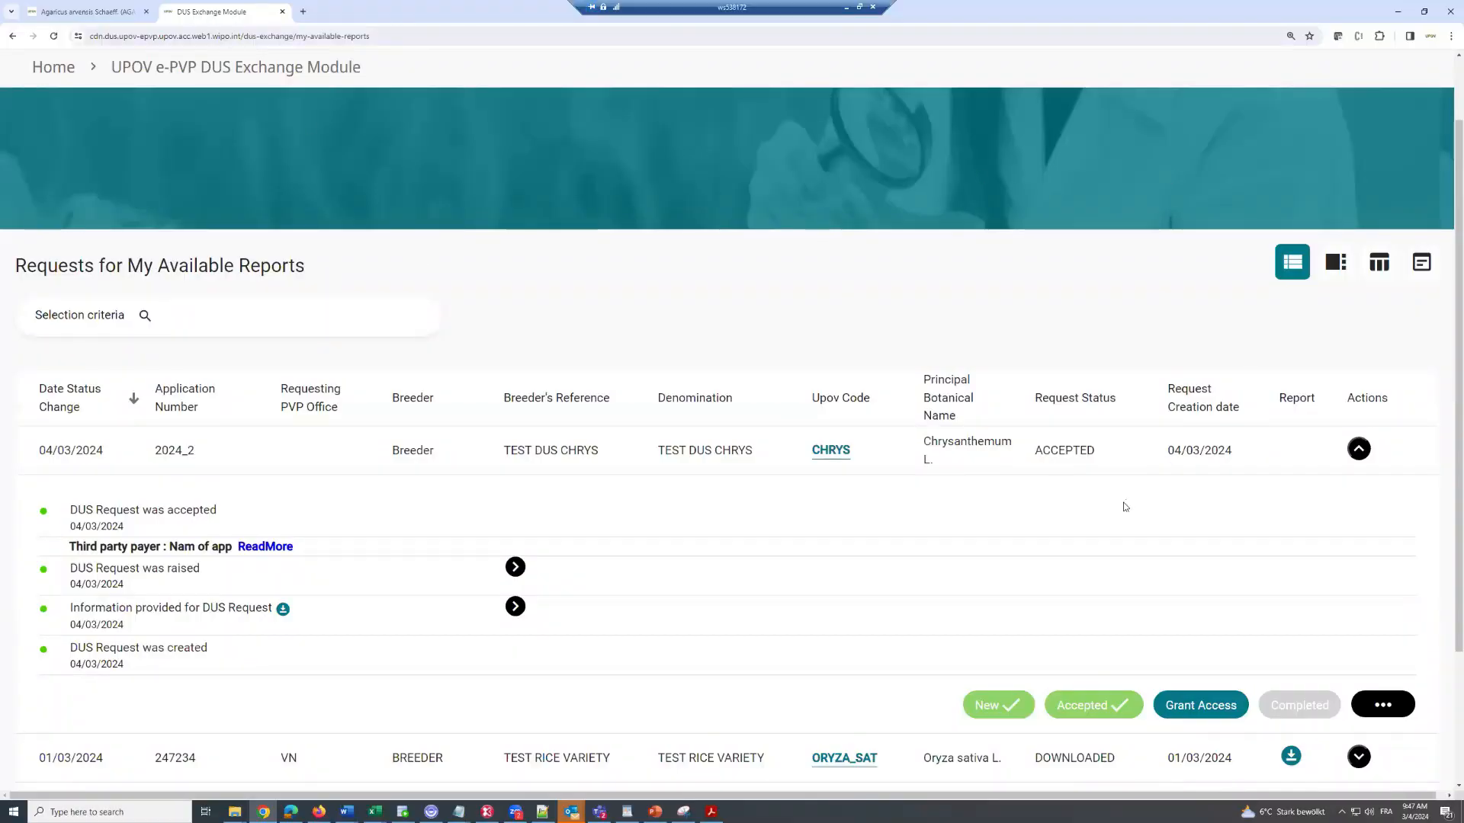
# - In the JP office's DUS Exchange Module, grant access to the CHRYS request's report with the comment "Access granted"
pyautogui.click(1219, 710)
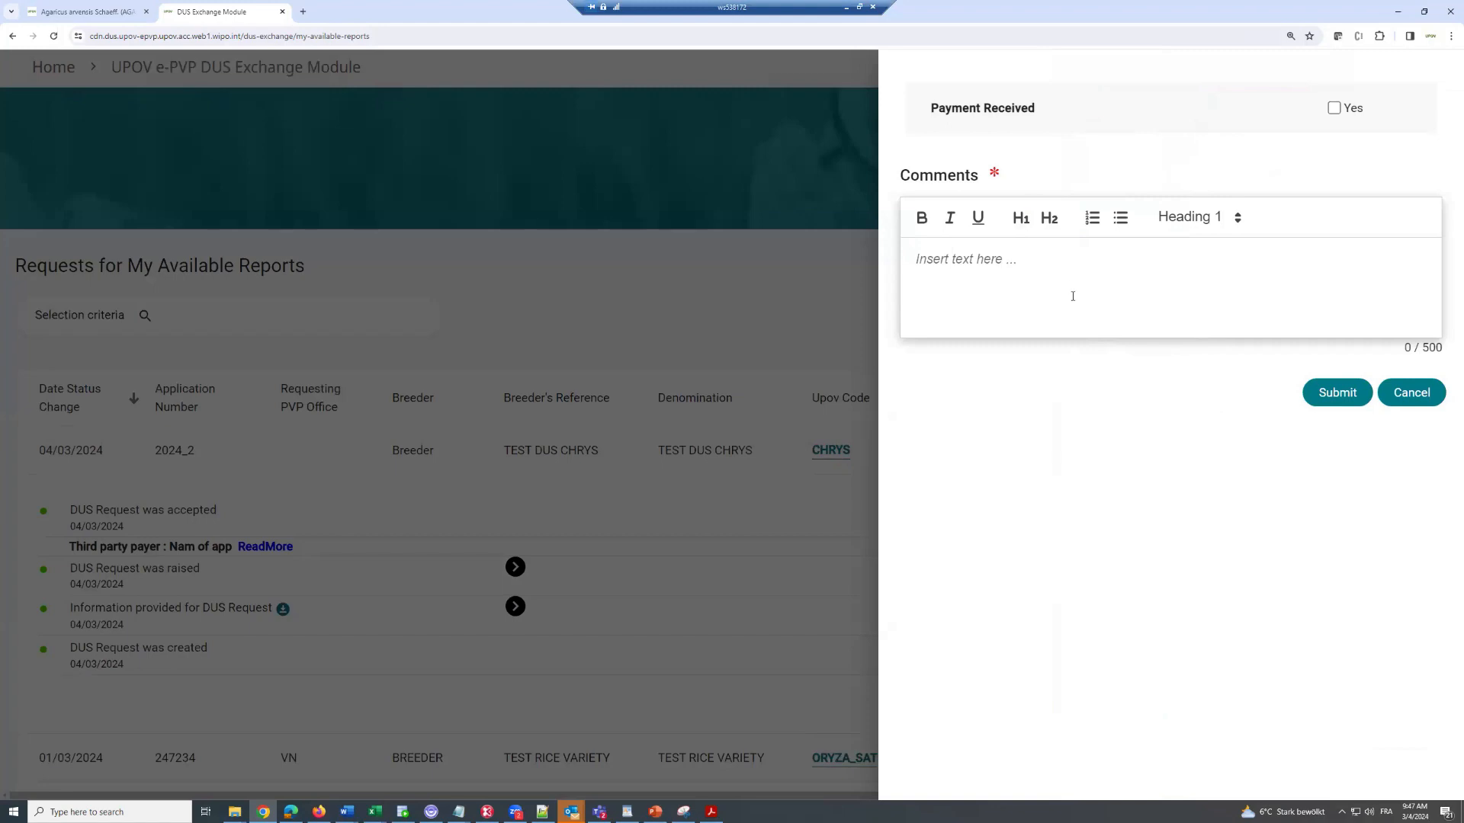
pyautogui.click(1028, 254)
pyautogui.write('Access ')
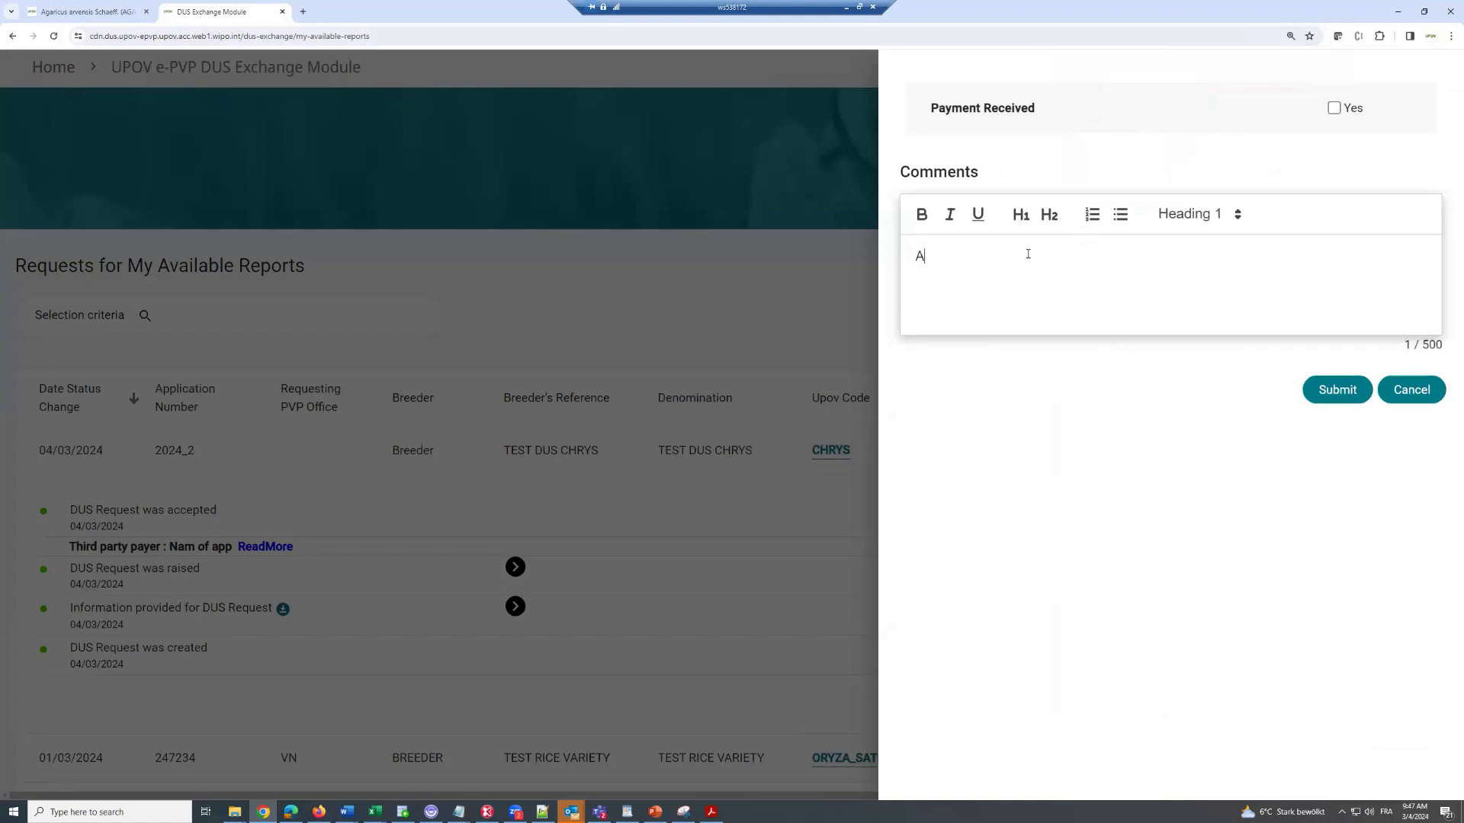
pyautogui.write('granted')
pyautogui.click(1343, 392)
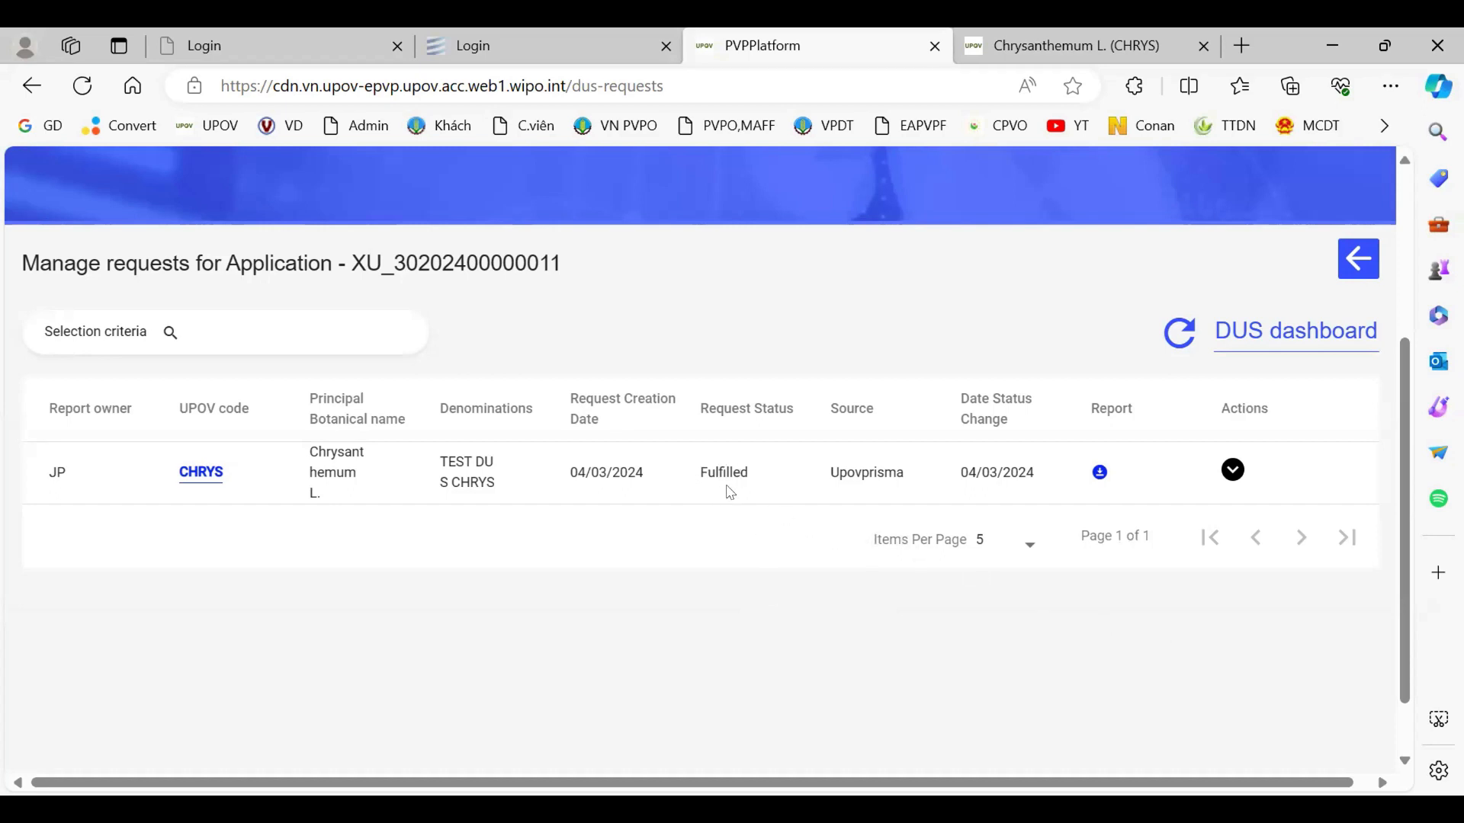
# - In VN's PVPPlatform, examine the JP CHRYS request's history and the comment on its fulfilment
pyautogui.click(1233, 471)
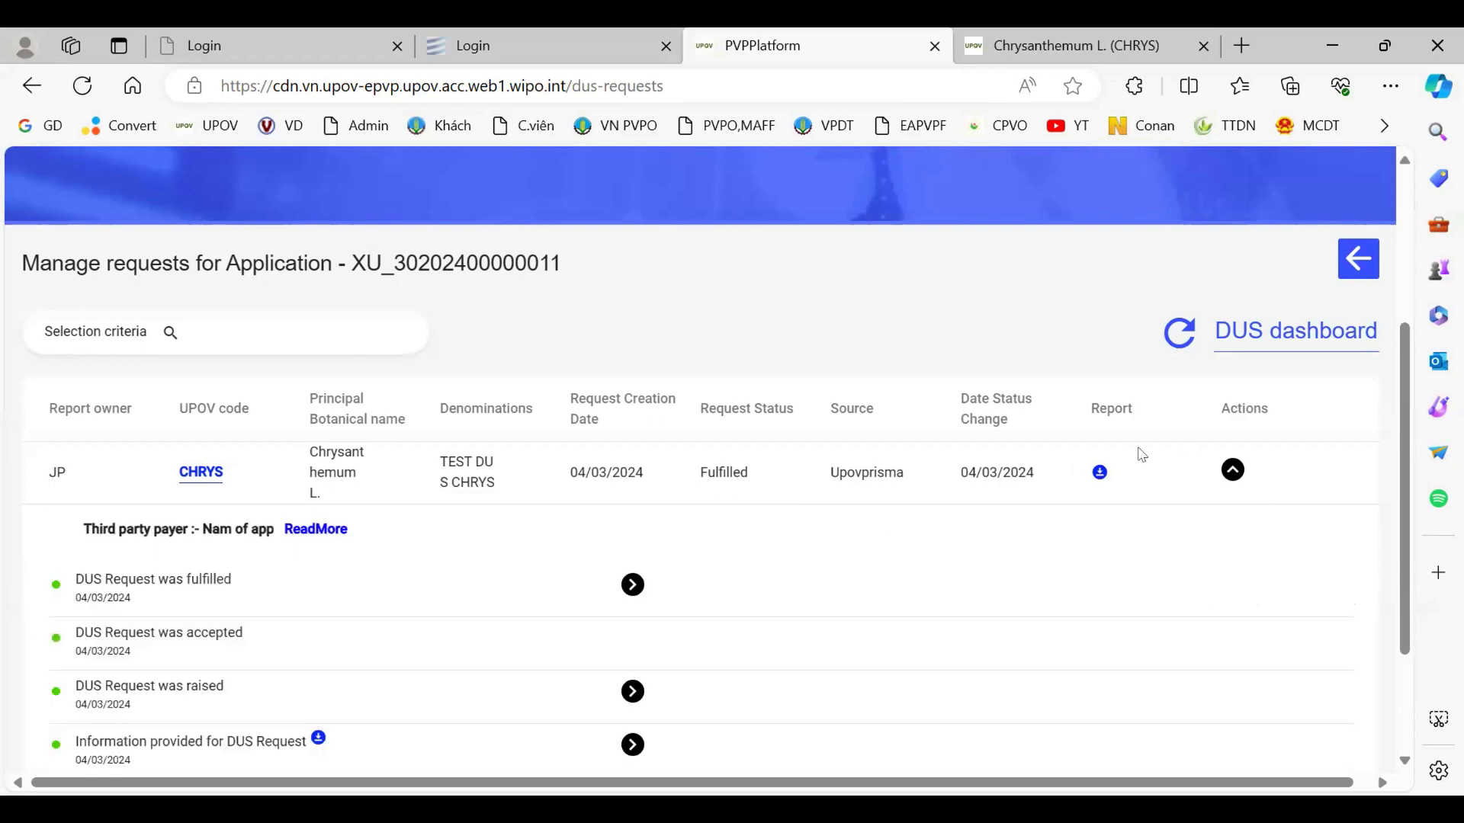
pyautogui.scroll(-2, 915, 545)
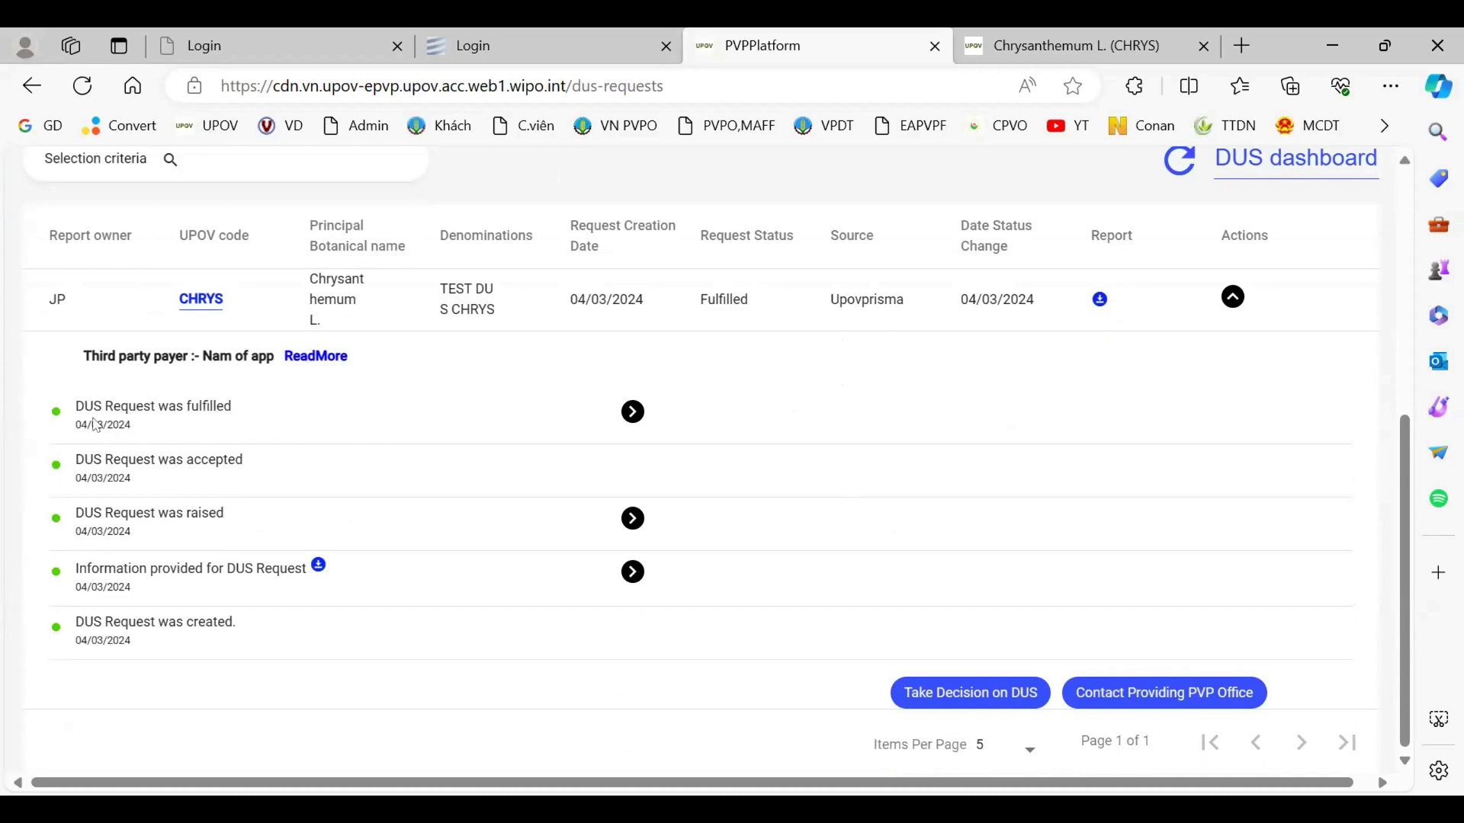
pyautogui.click(632, 412)
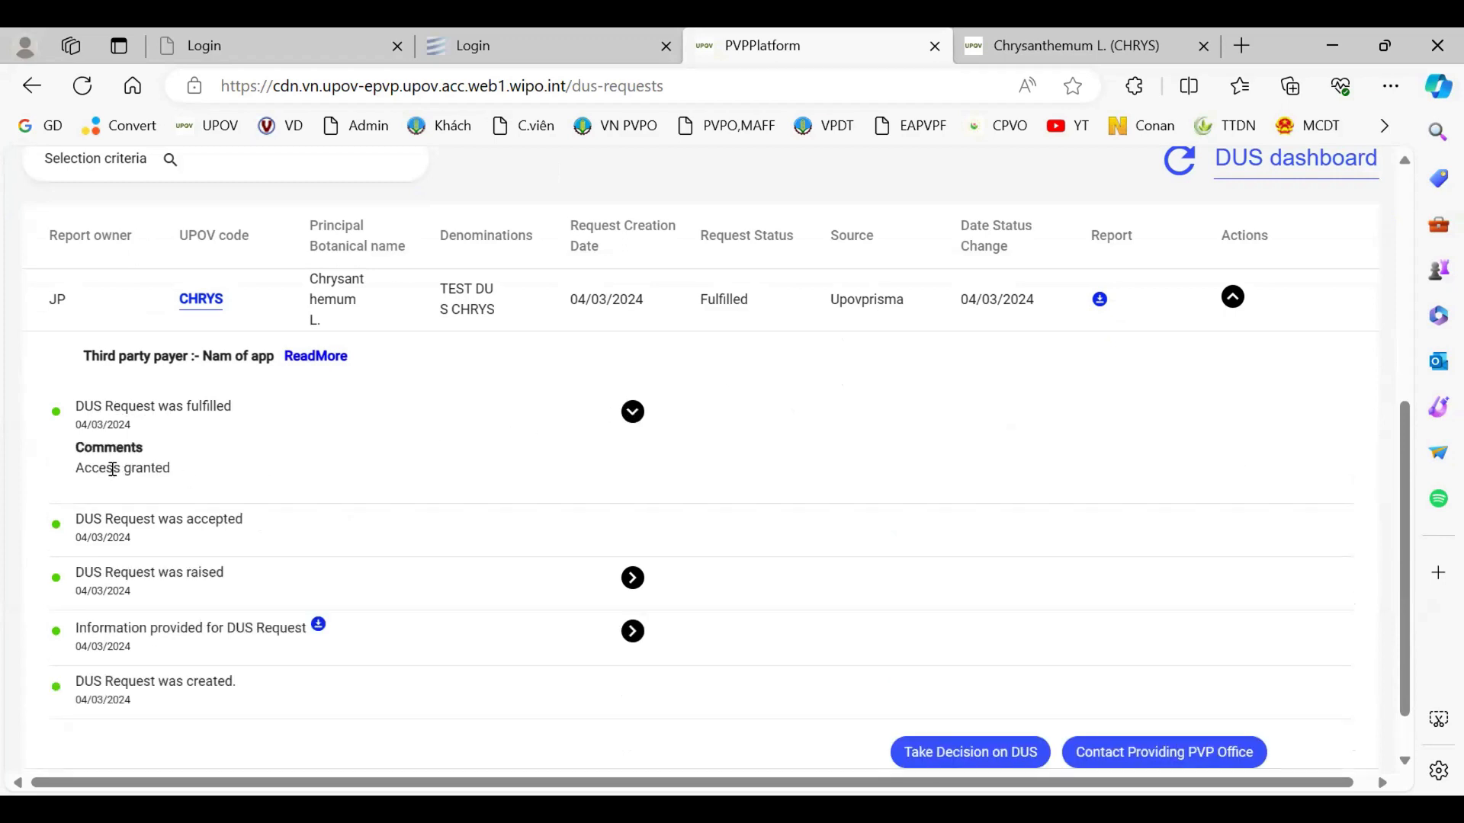
pyautogui.scroll(-1, 764, 464)
# - Download the JP report for the CHRYS request and review the request's updated history
pyautogui.scroll(3, 991, 450)
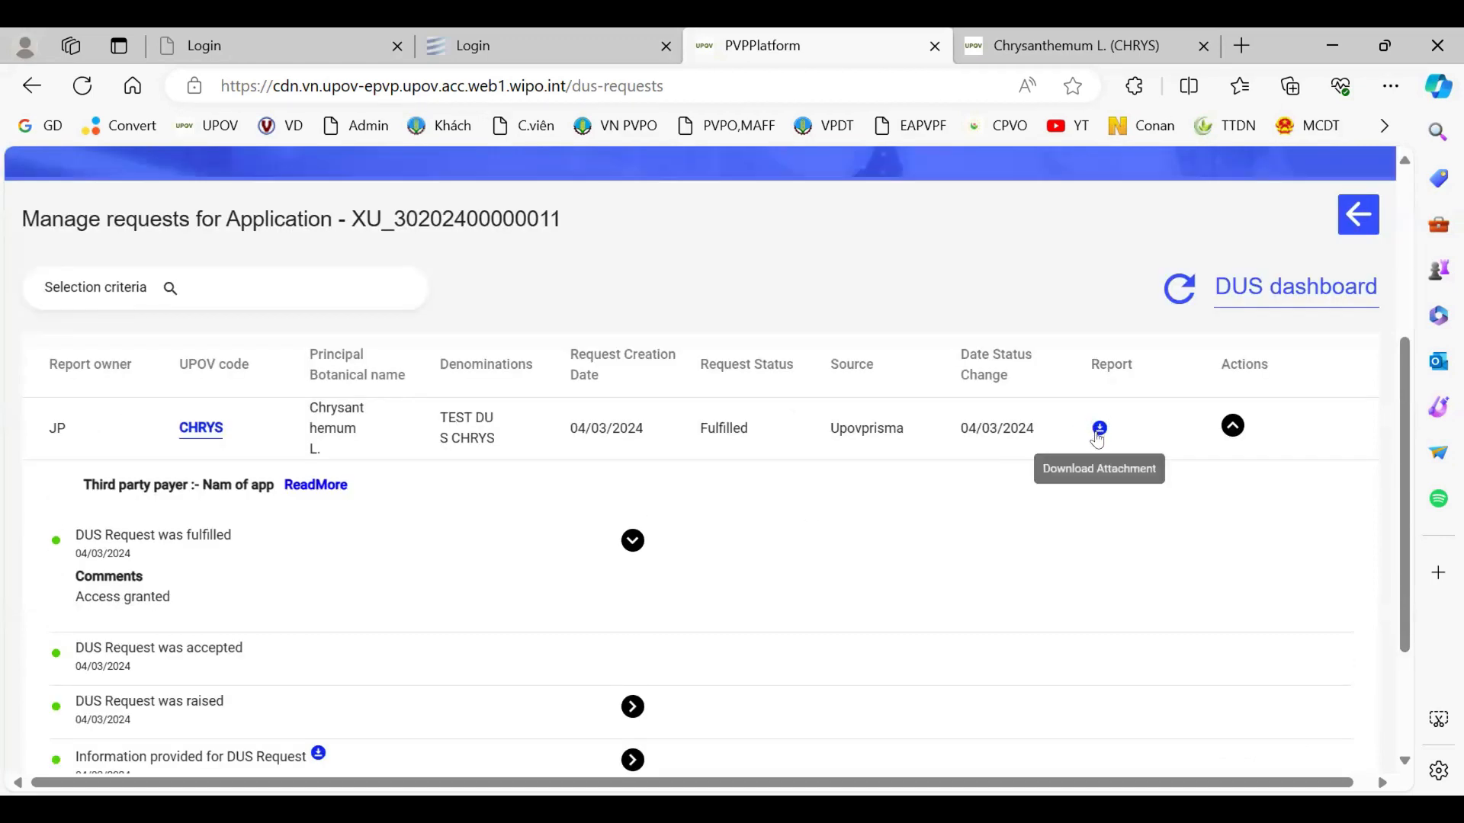
pyautogui.click(1098, 430)
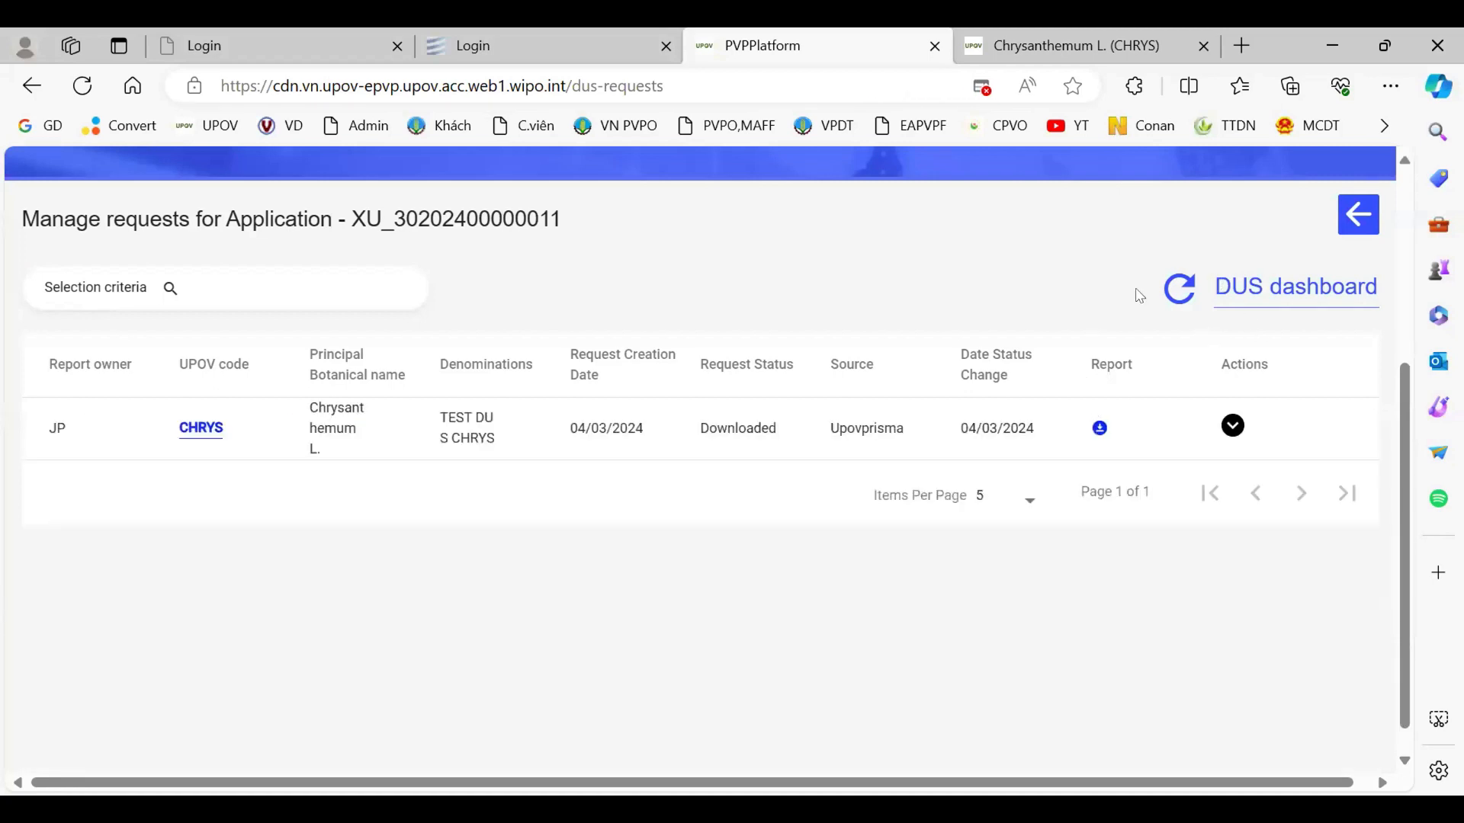
pyautogui.click(1227, 427)
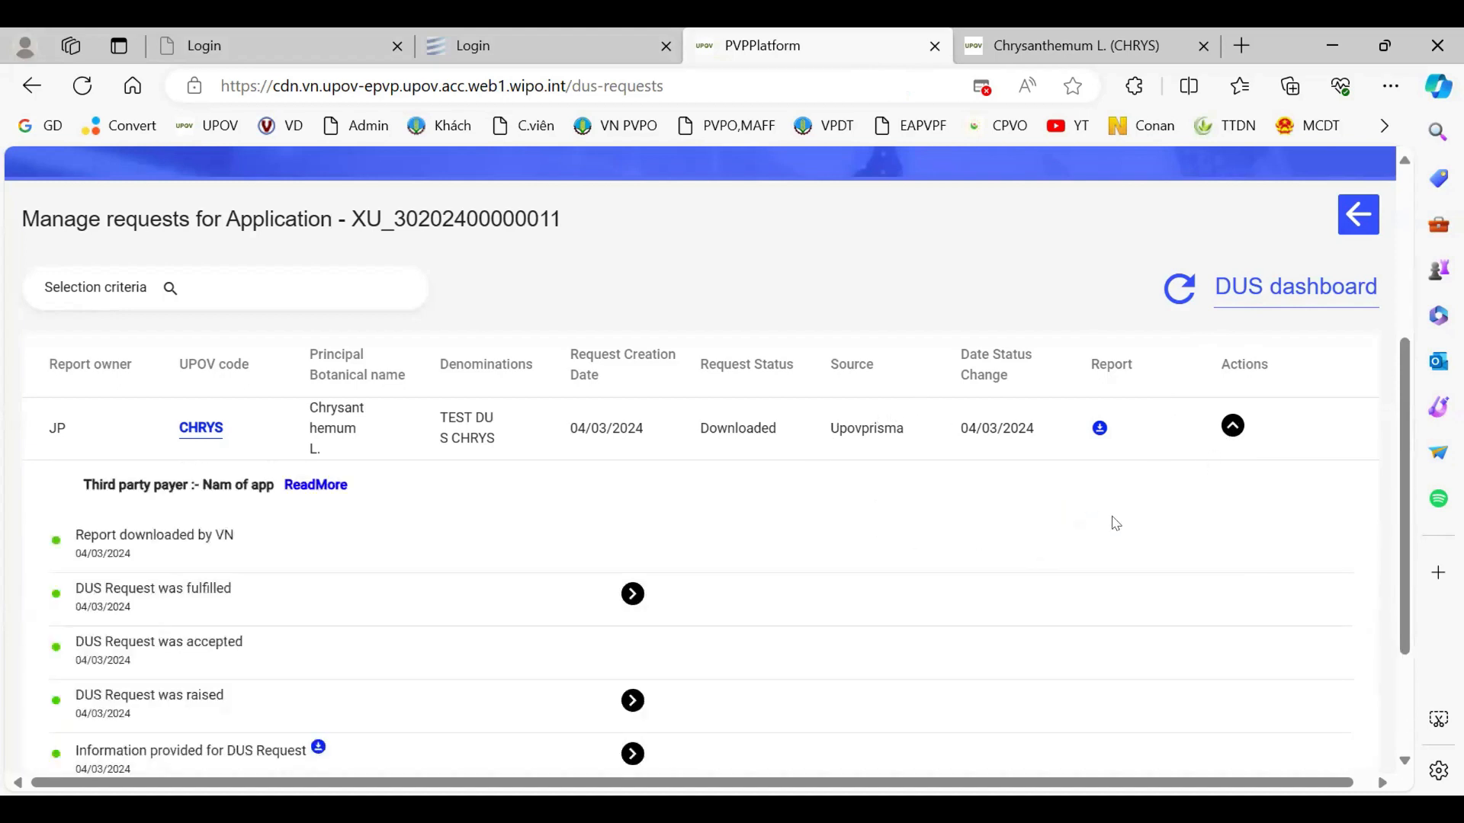
pyautogui.scroll(-1, 1128, 526)
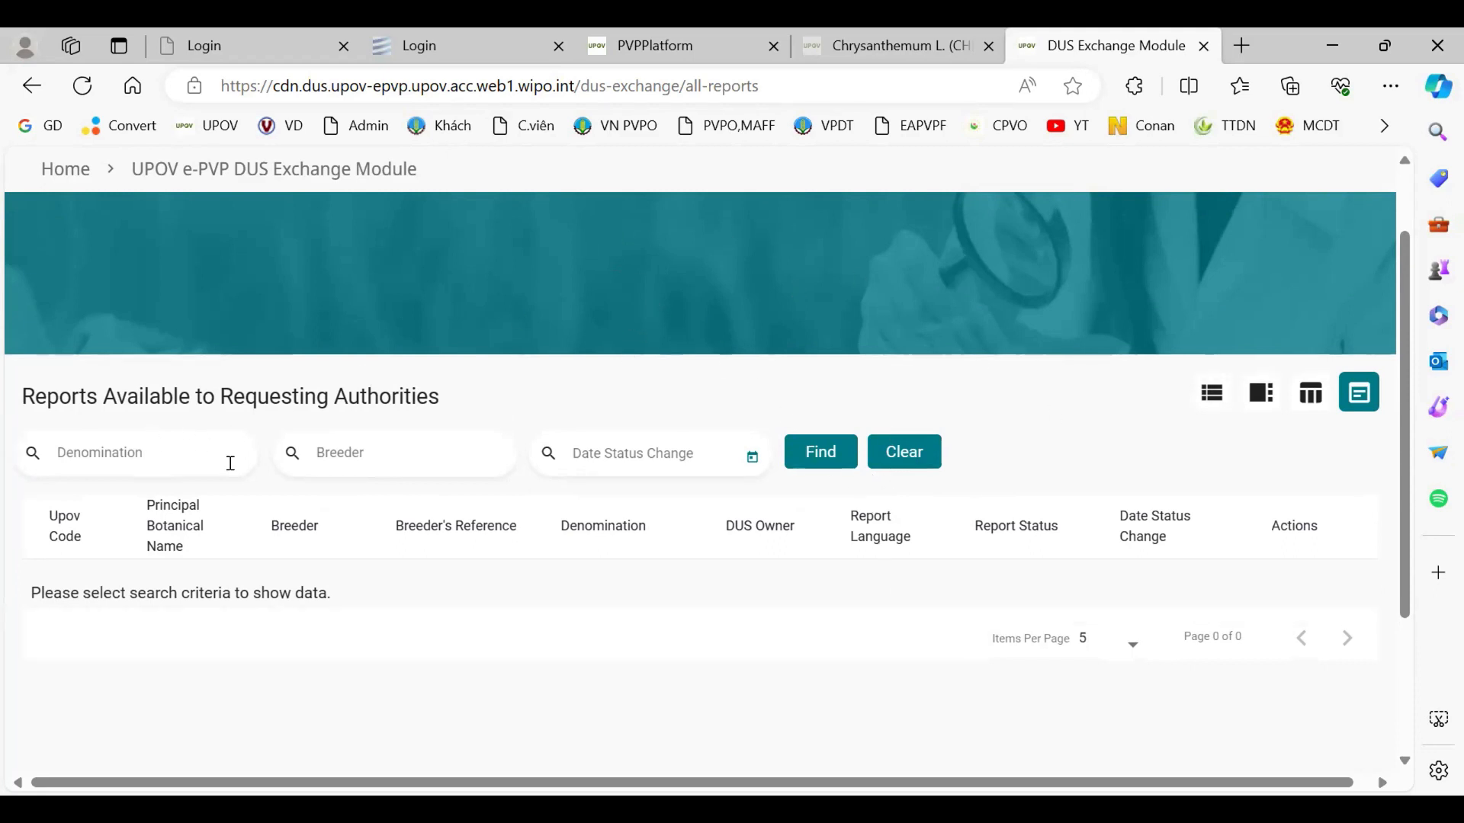
# - In VN's DUS Exchange Module, search the reports available to requesting authorities for the denomination "TEST DUS AGARI"
pyautogui.click(151, 445)
pyautogui.write('TEST DUS AGARI')
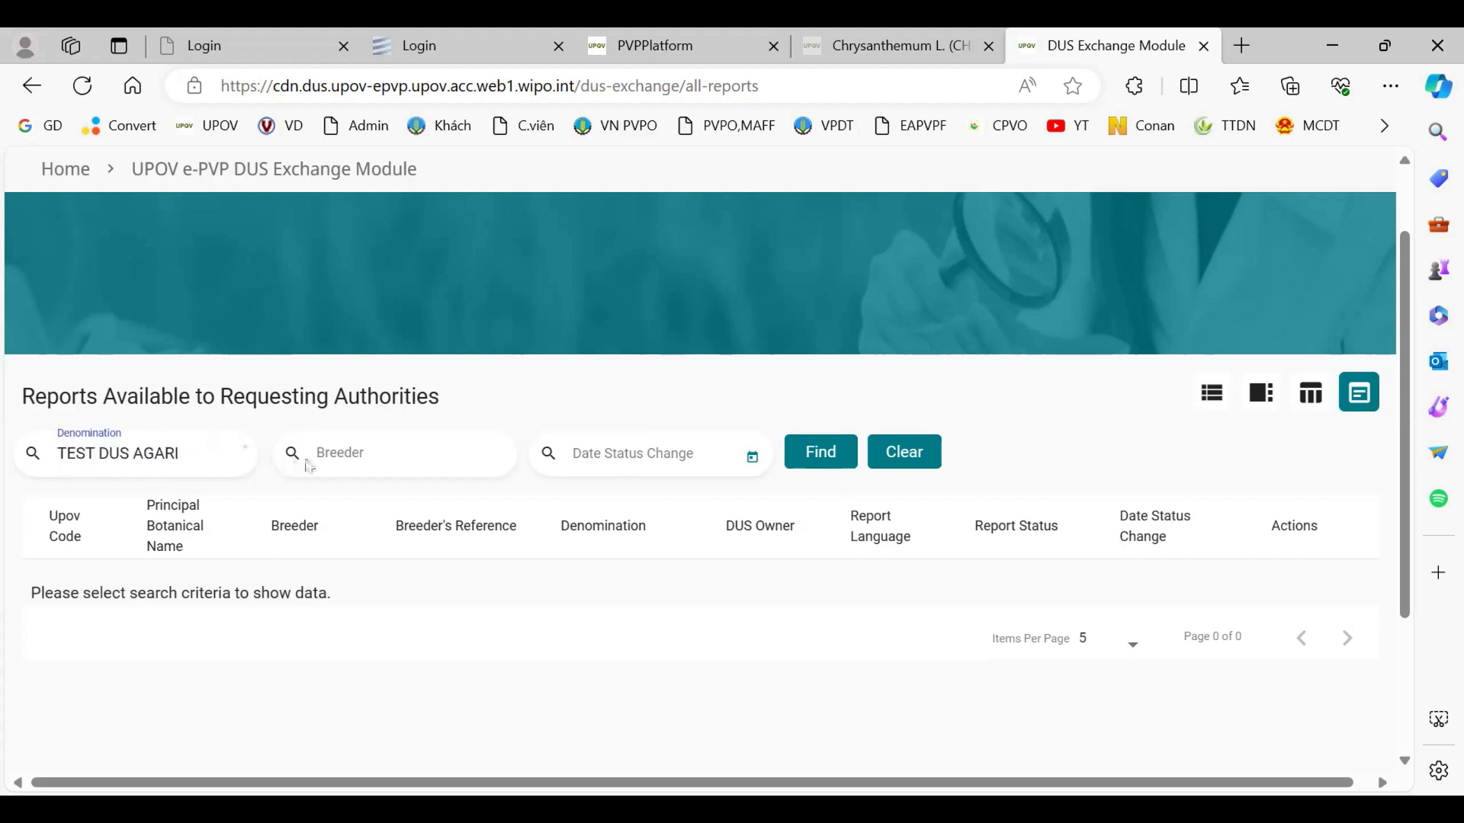
pyautogui.click(833, 467)
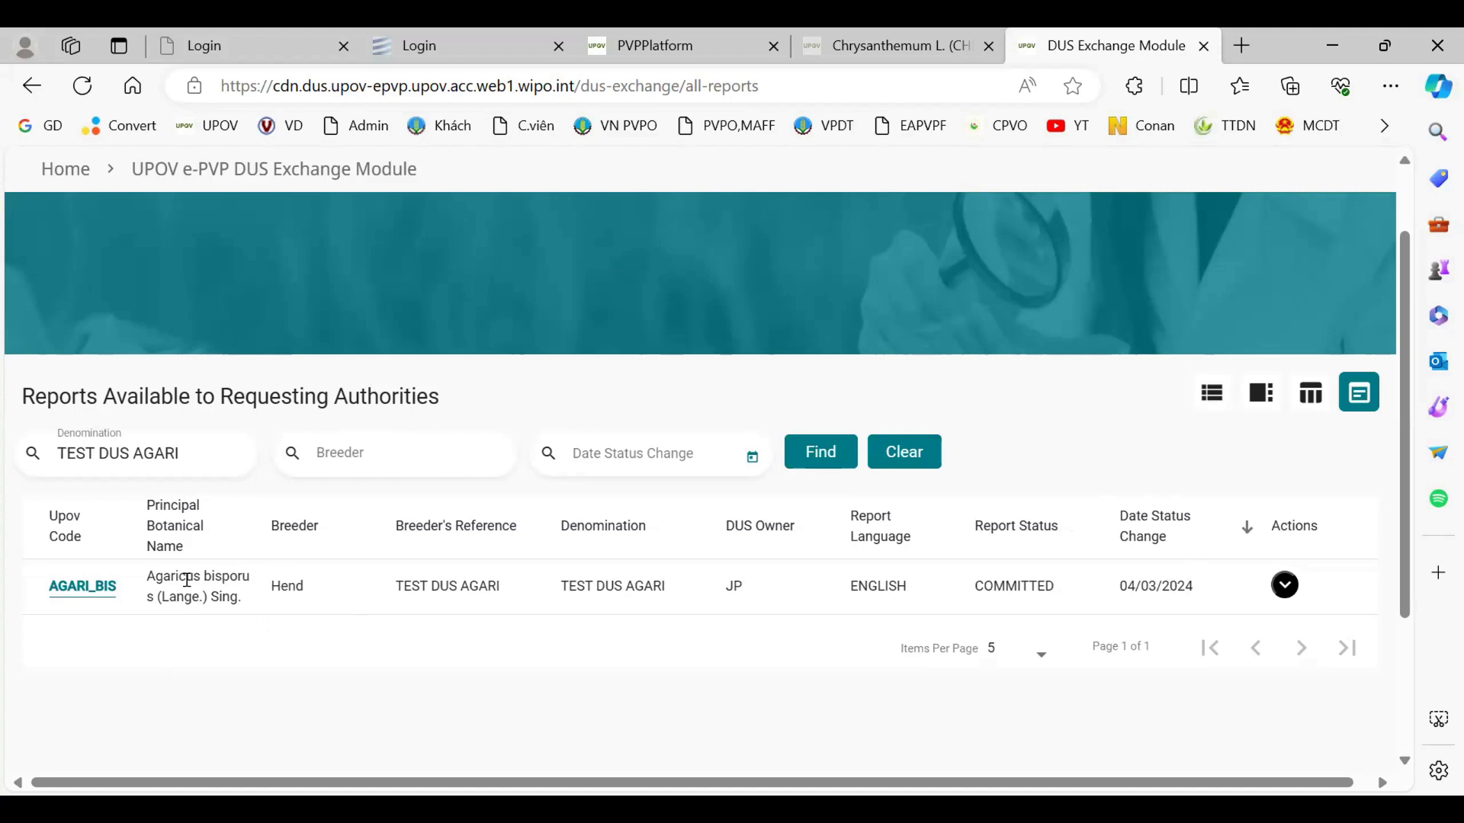
# - Raise a request for JP's TEST DUS AGARI report and enter "applicant" as the third party payer
pyautogui.click(1284, 586)
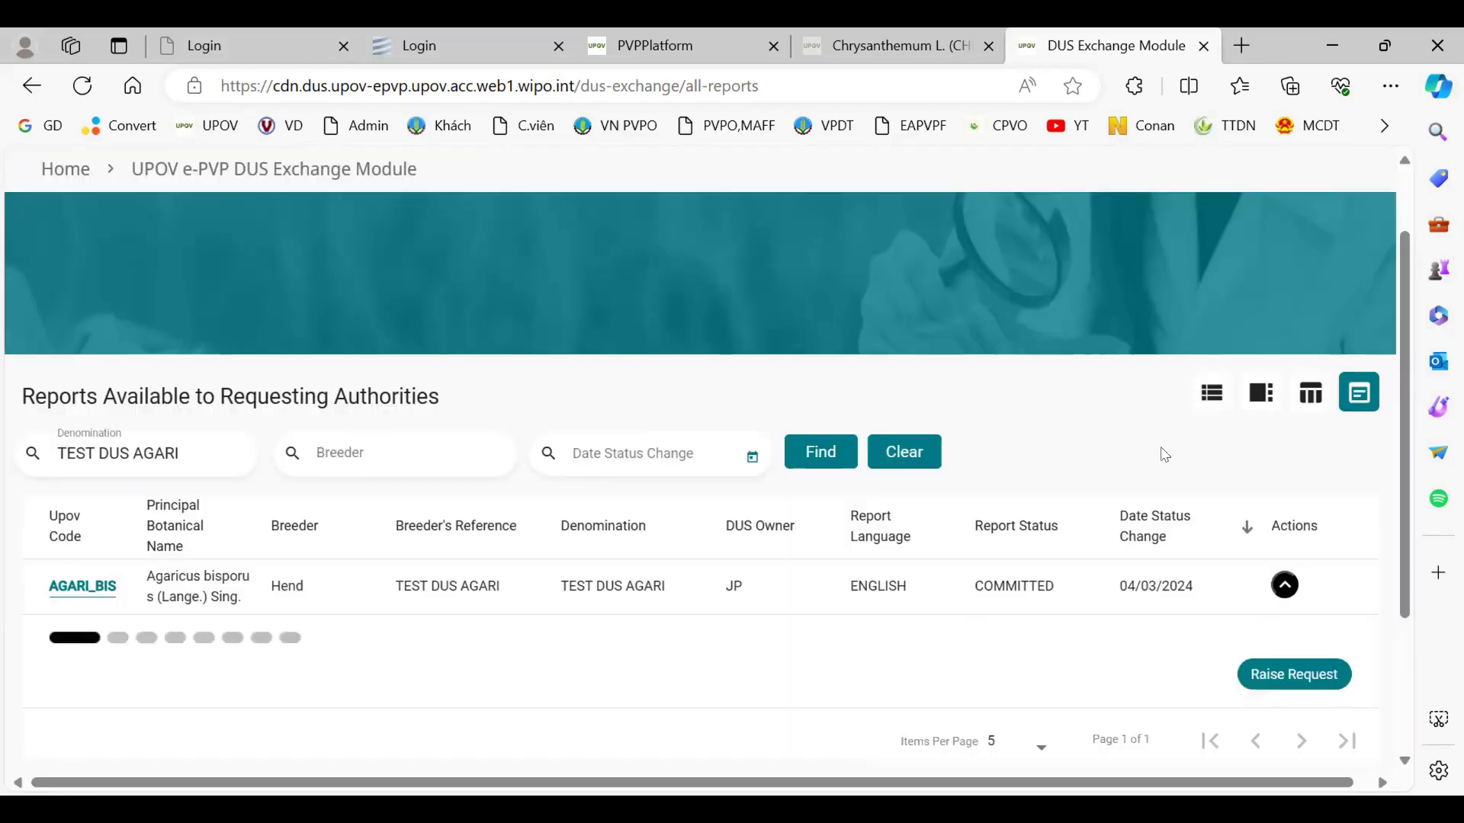
pyautogui.scroll(-2, 1186, 469)
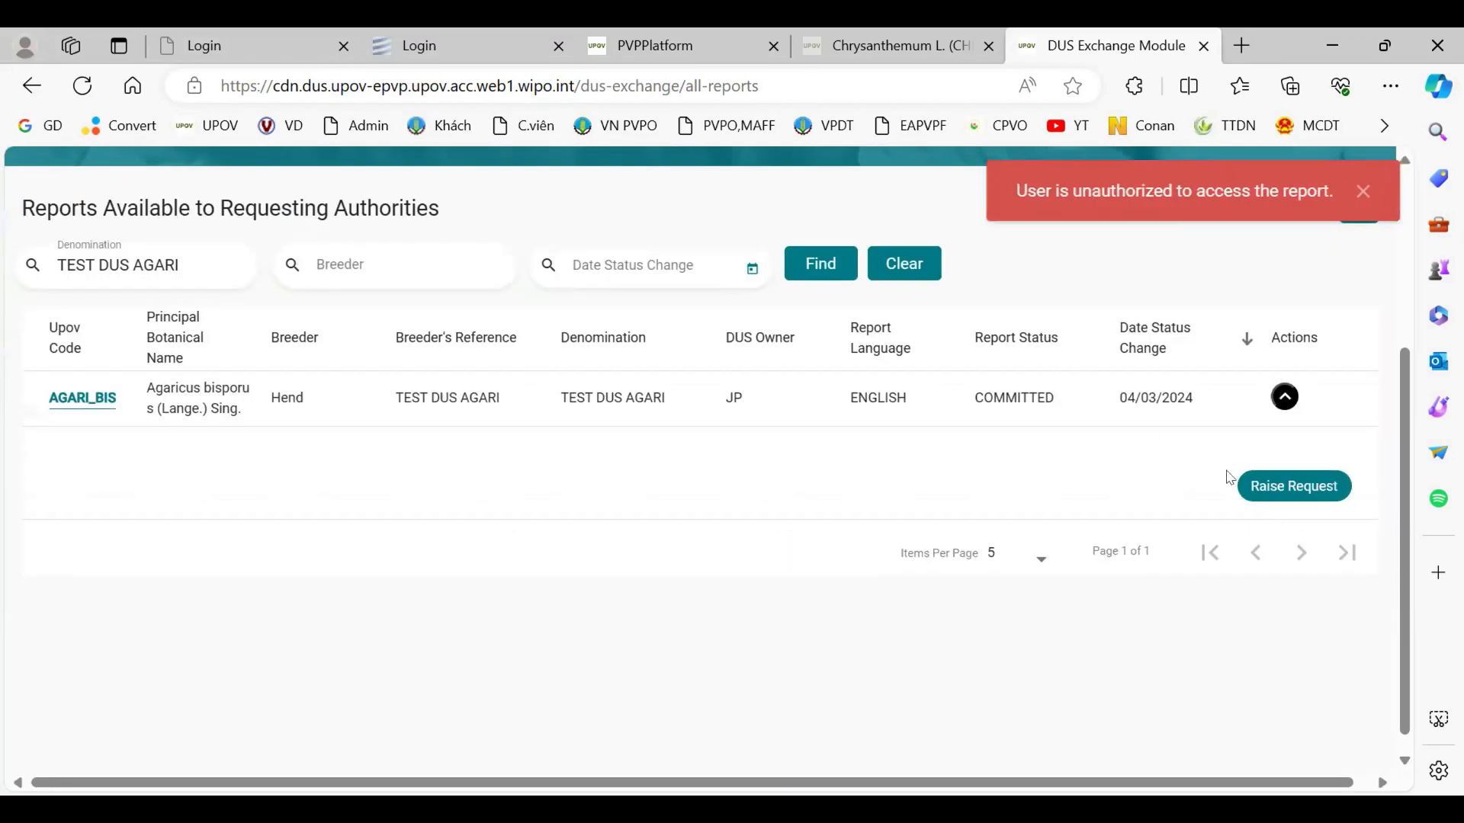
pyautogui.click(1305, 491)
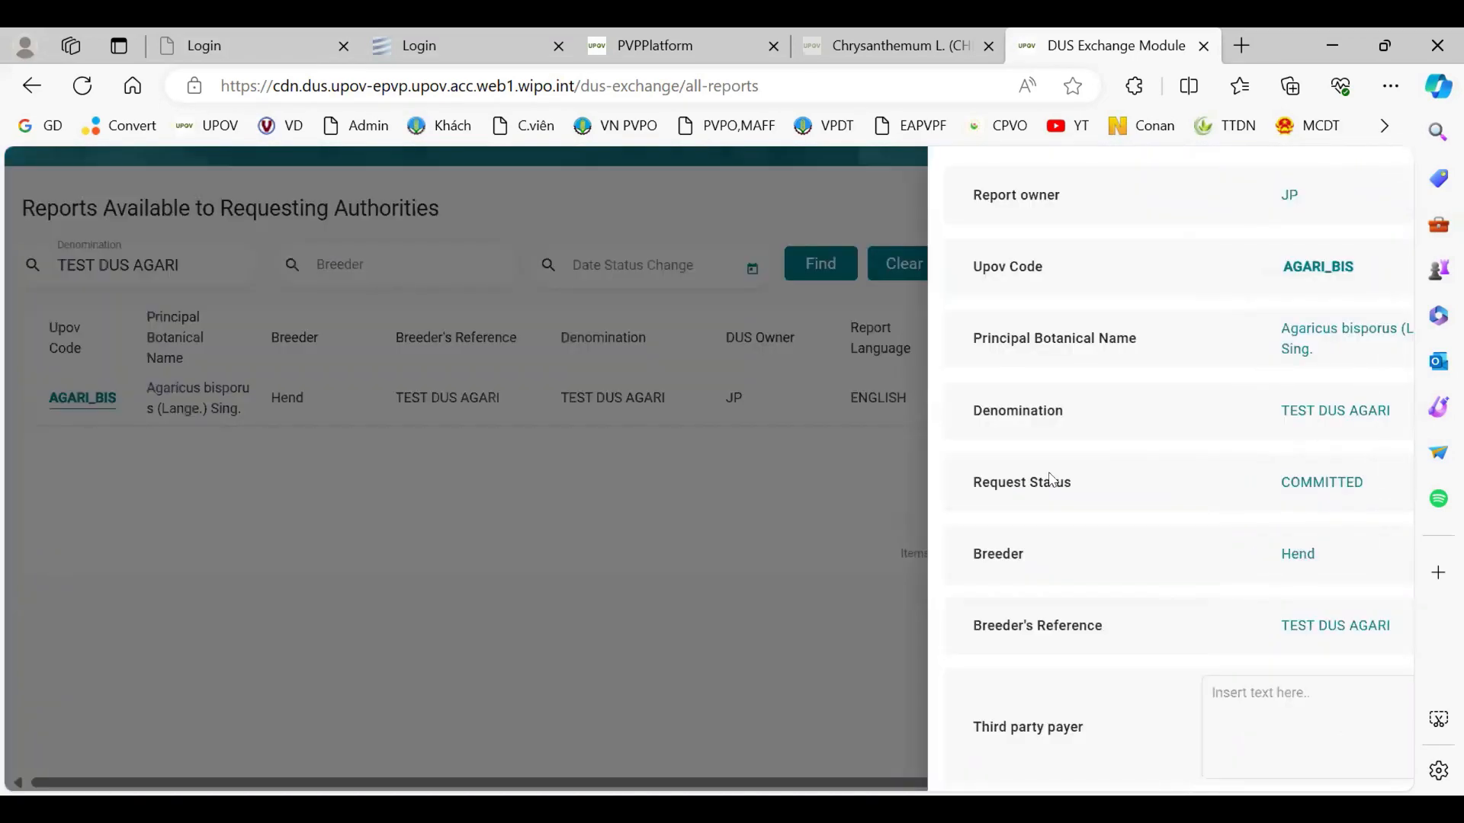
pyautogui.scroll(-5, 1245, 422)
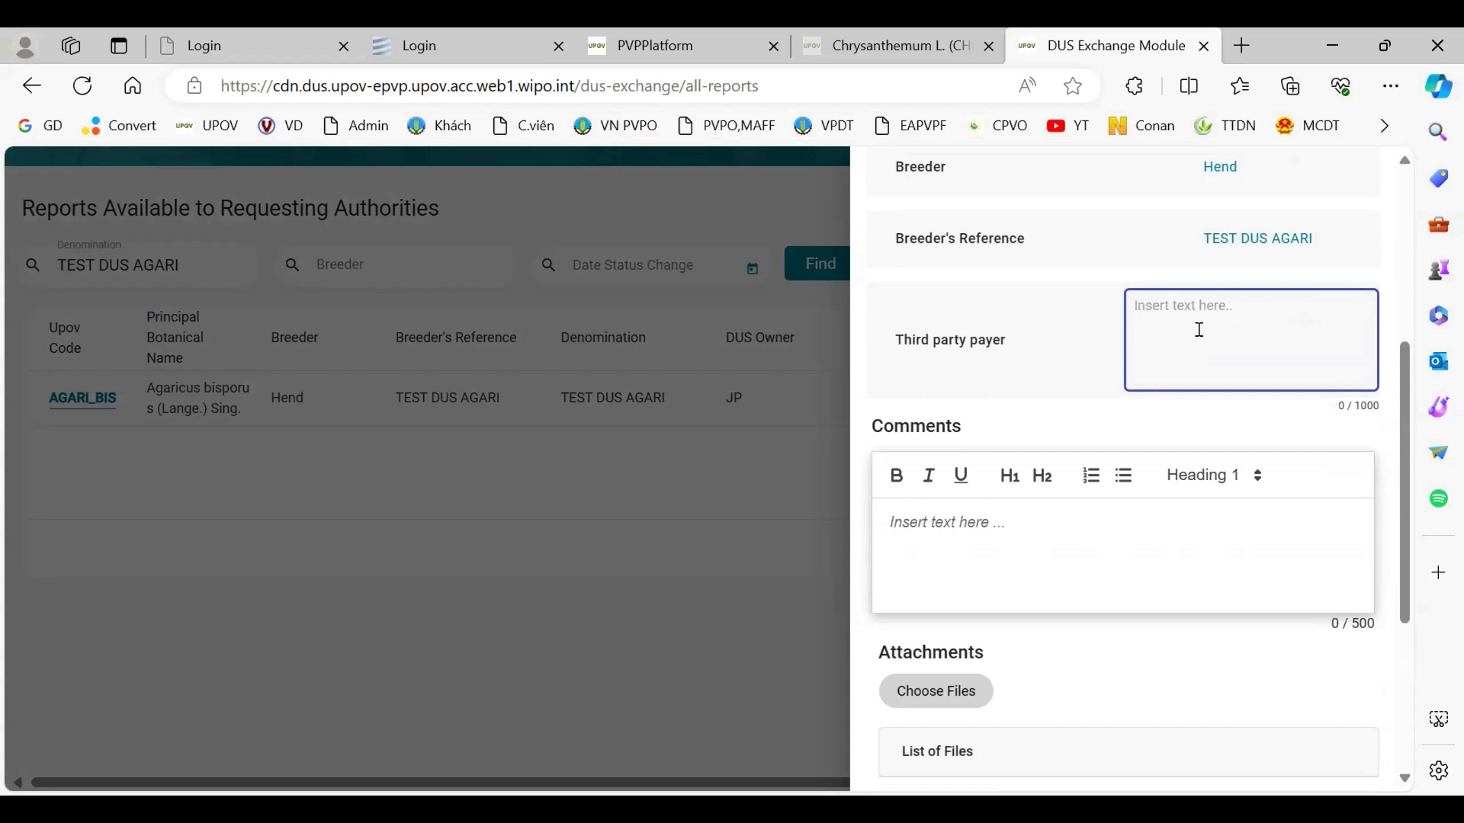
pyautogui.write('applicant')
# - Link the request to the existing TEST DUS AGARI application and submit it without a comment
pyautogui.click(989, 522)
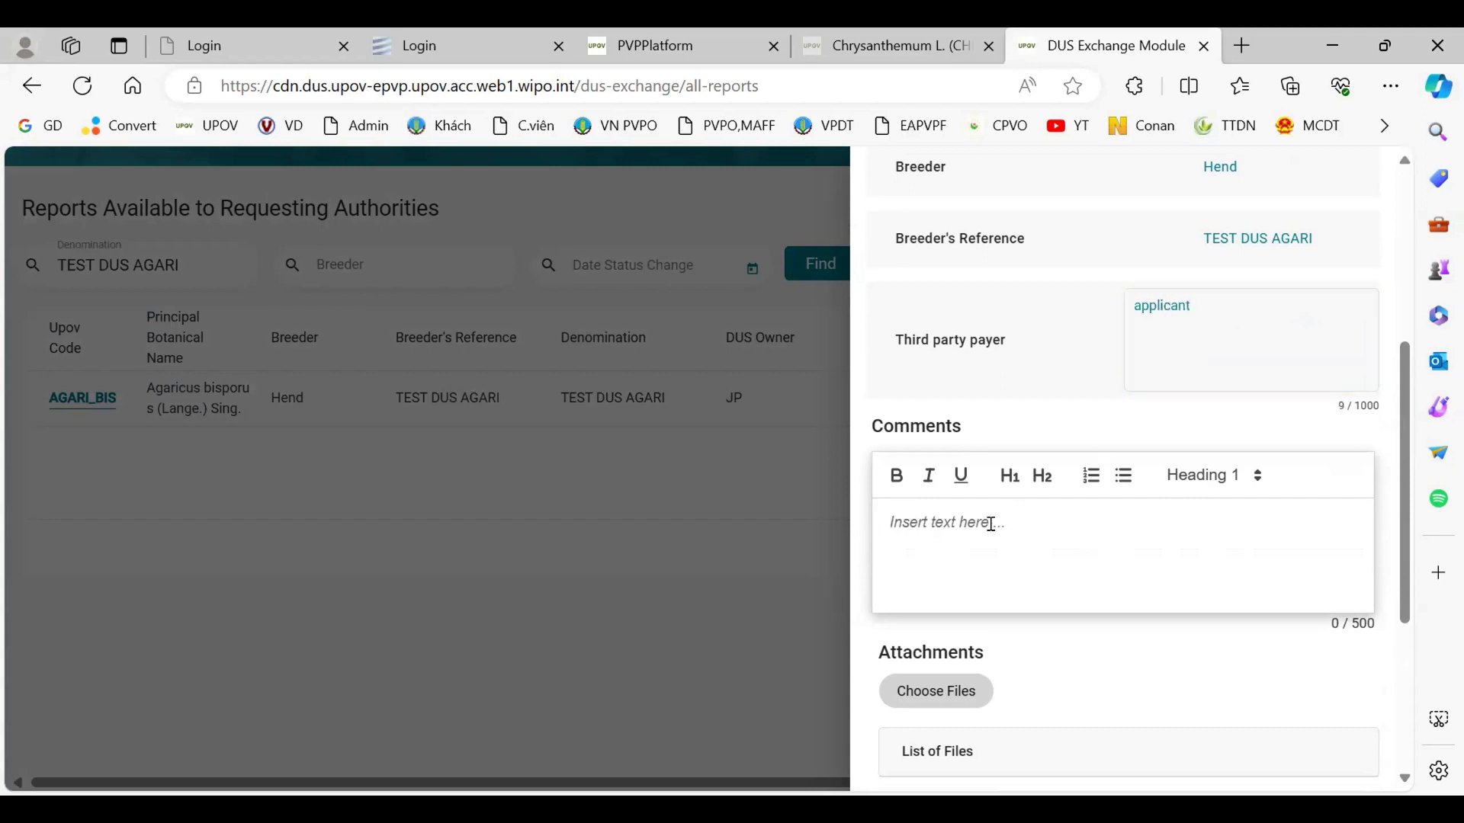
pyautogui.scroll(-4, 991, 526)
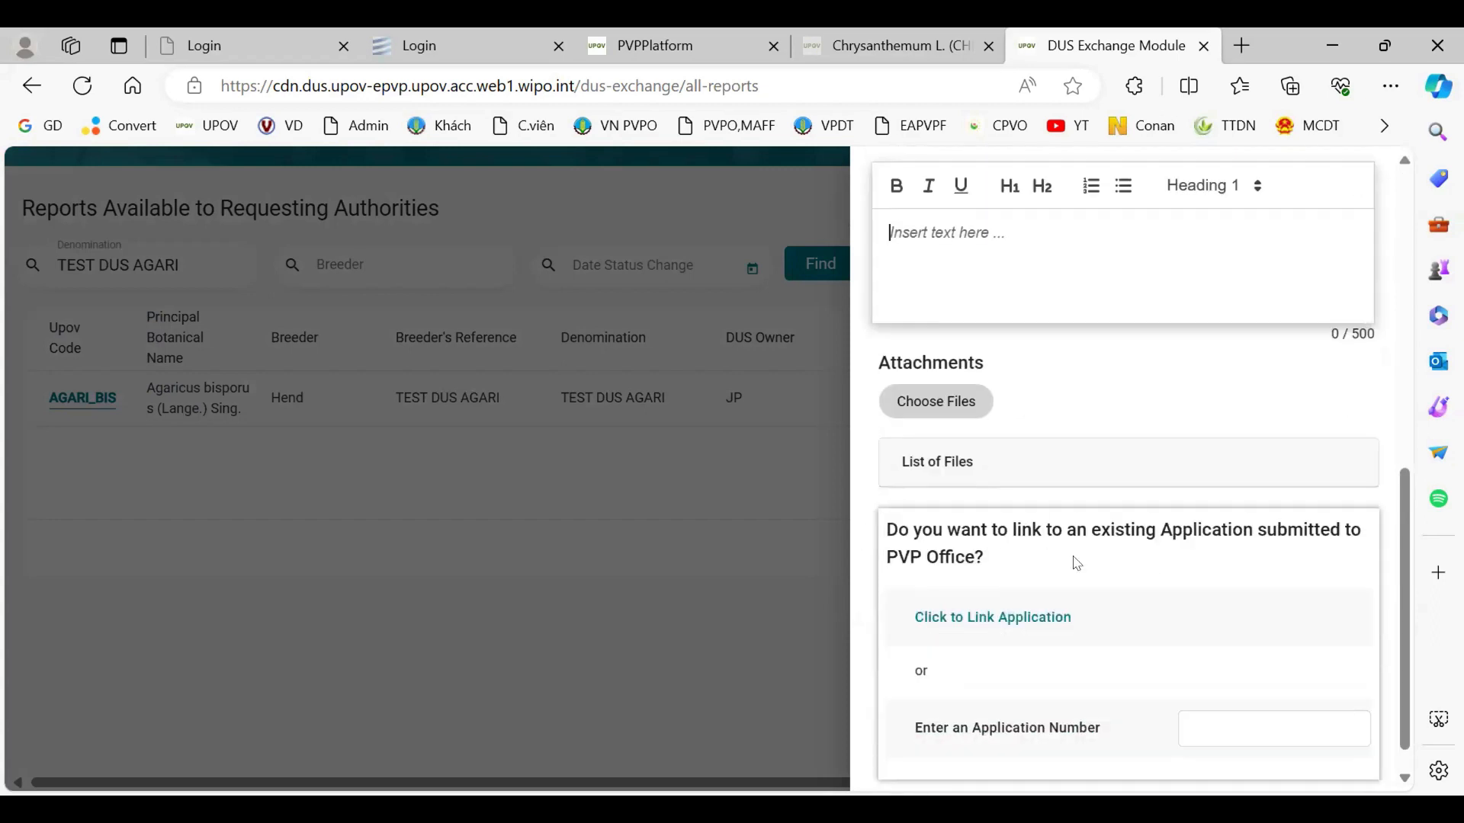
pyautogui.scroll(-1, 1126, 633)
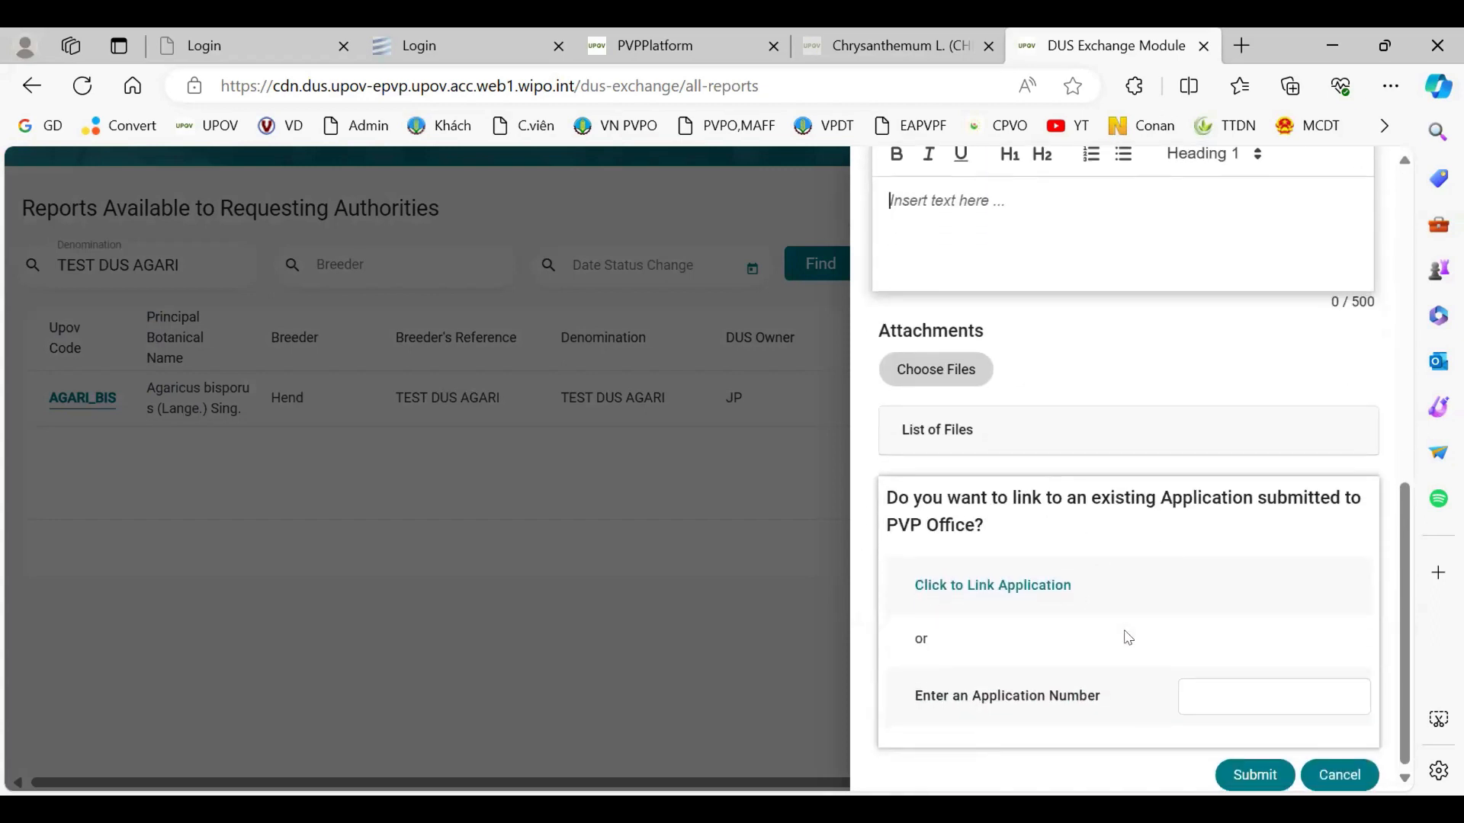
pyautogui.click(995, 587)
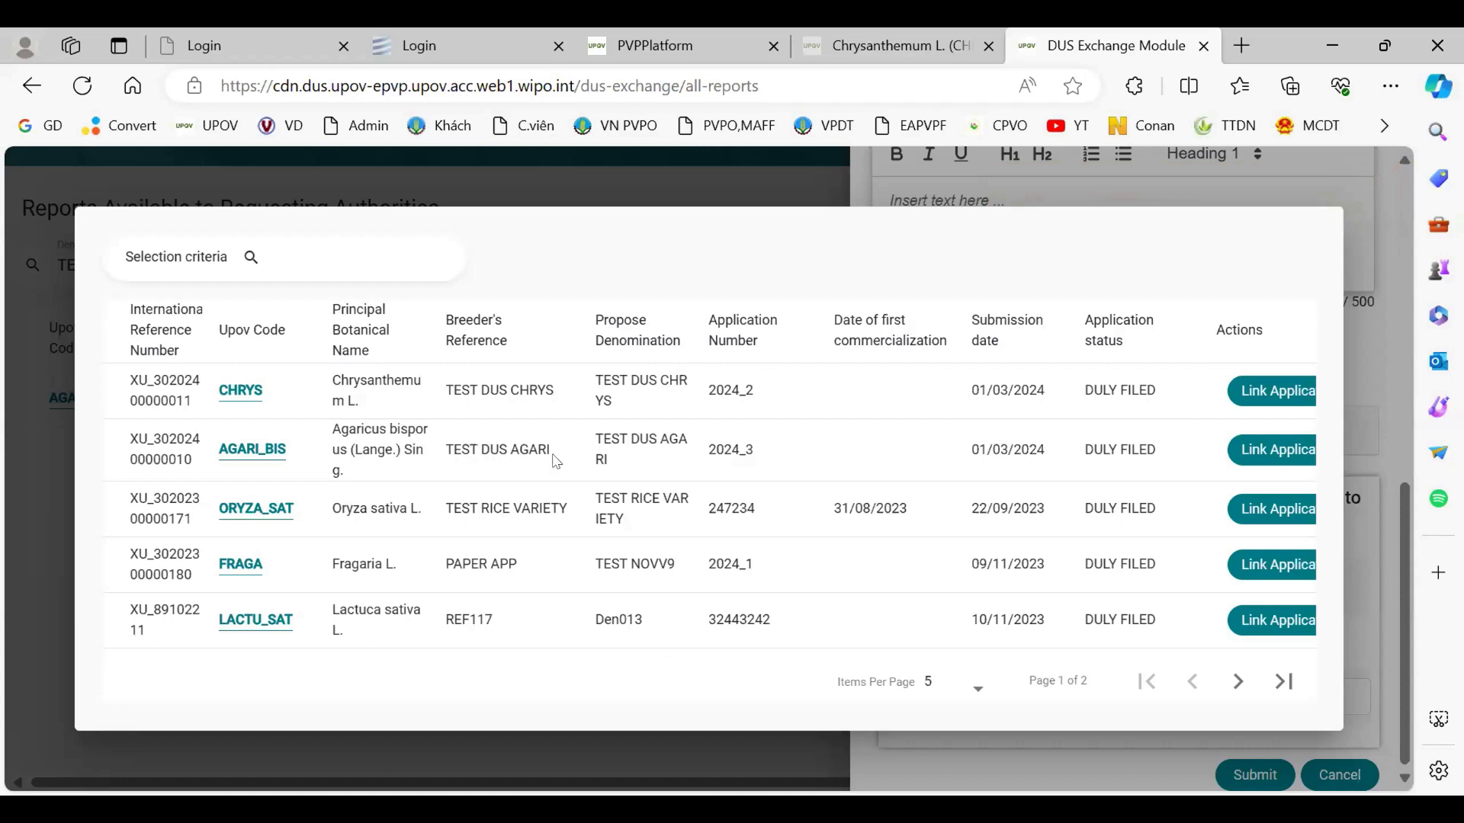
pyautogui.click(1267, 451)
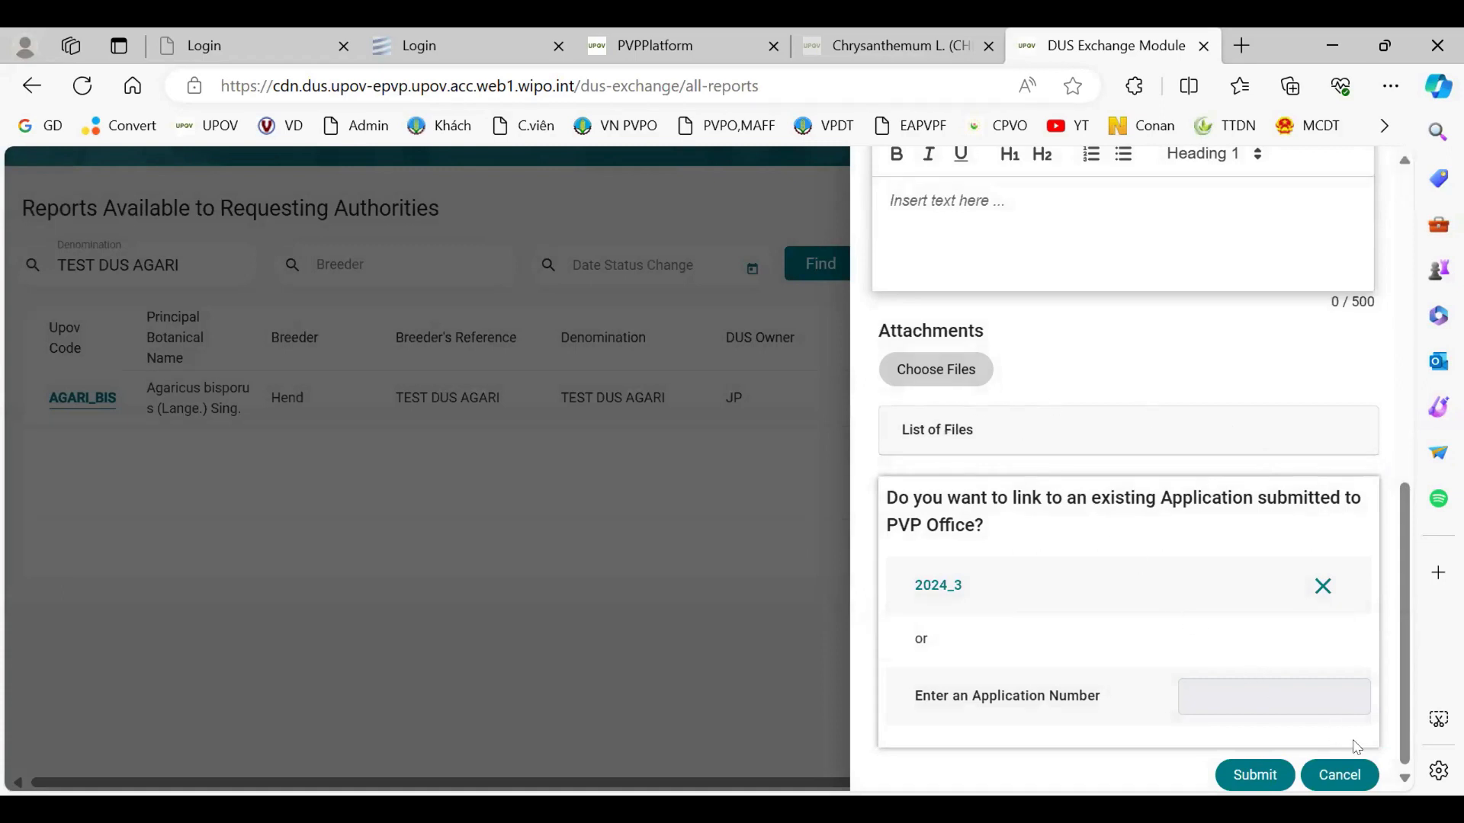
pyautogui.click(1246, 781)
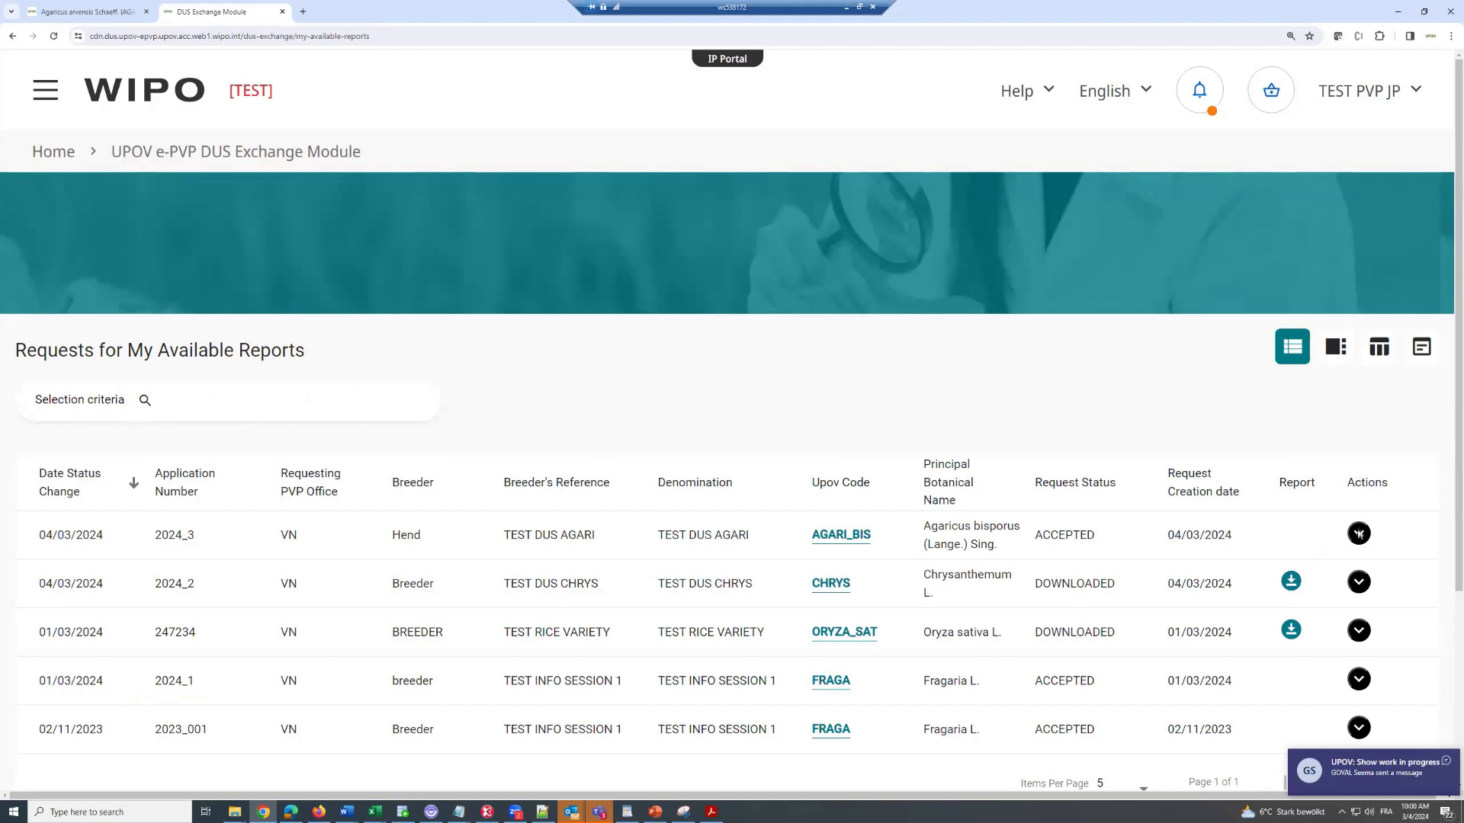
# - In the JP office's DUS Exchange Module, examine the AGARI_BIS request's history and its additional actions
pyautogui.click(1359, 534)
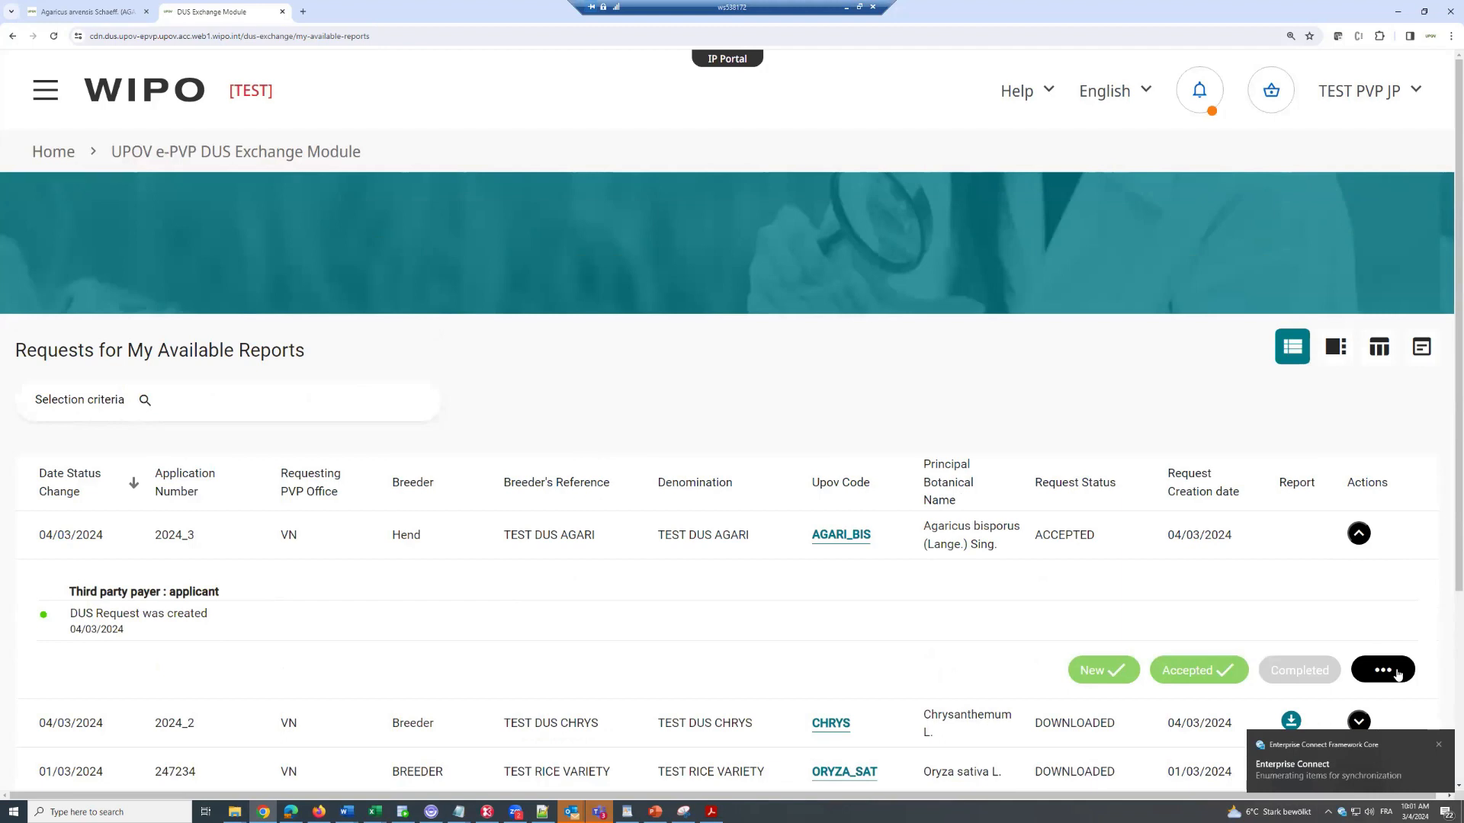
pyautogui.click(1398, 670)
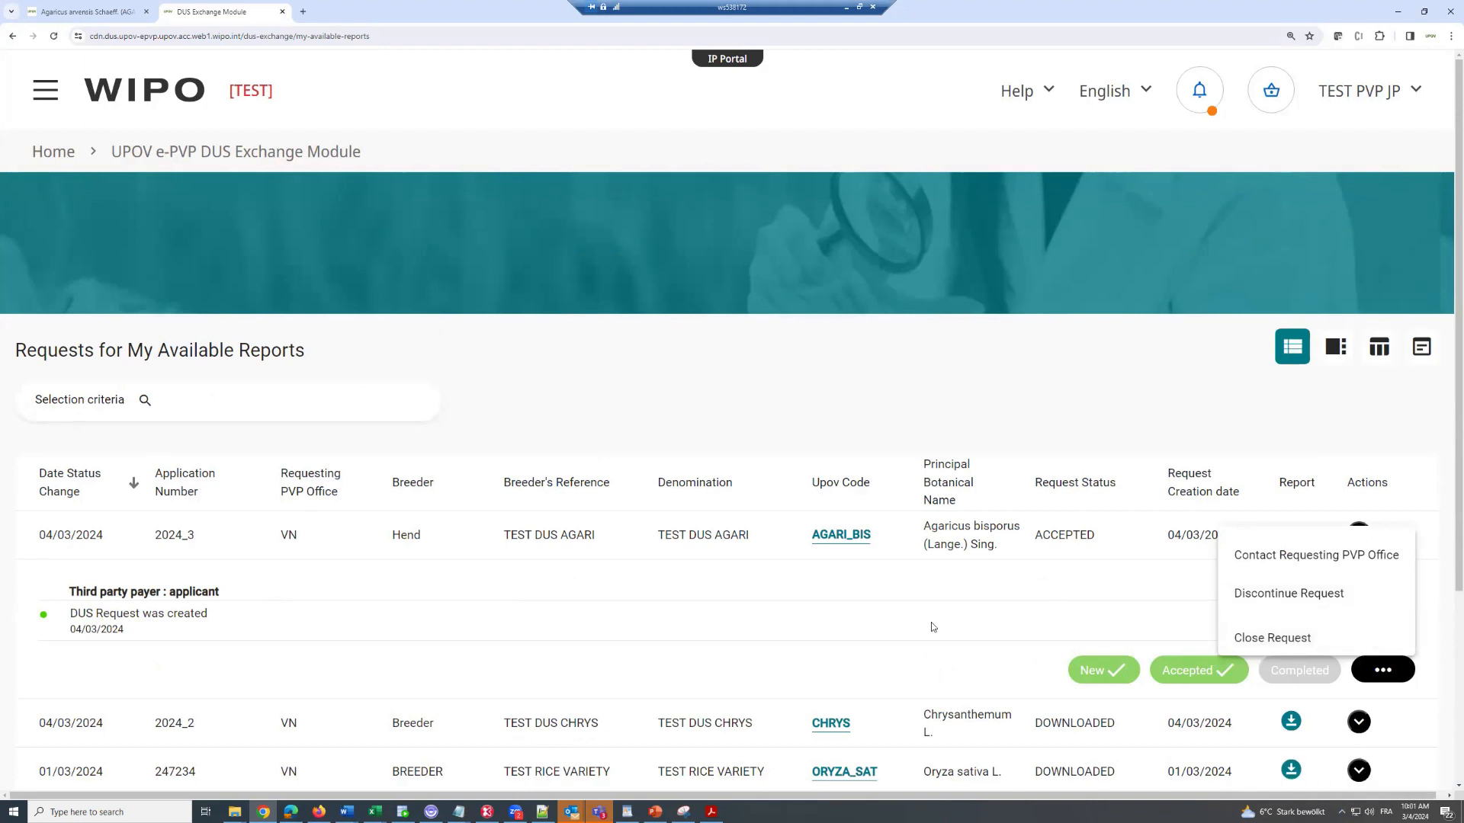
pyautogui.click(1152, 540)
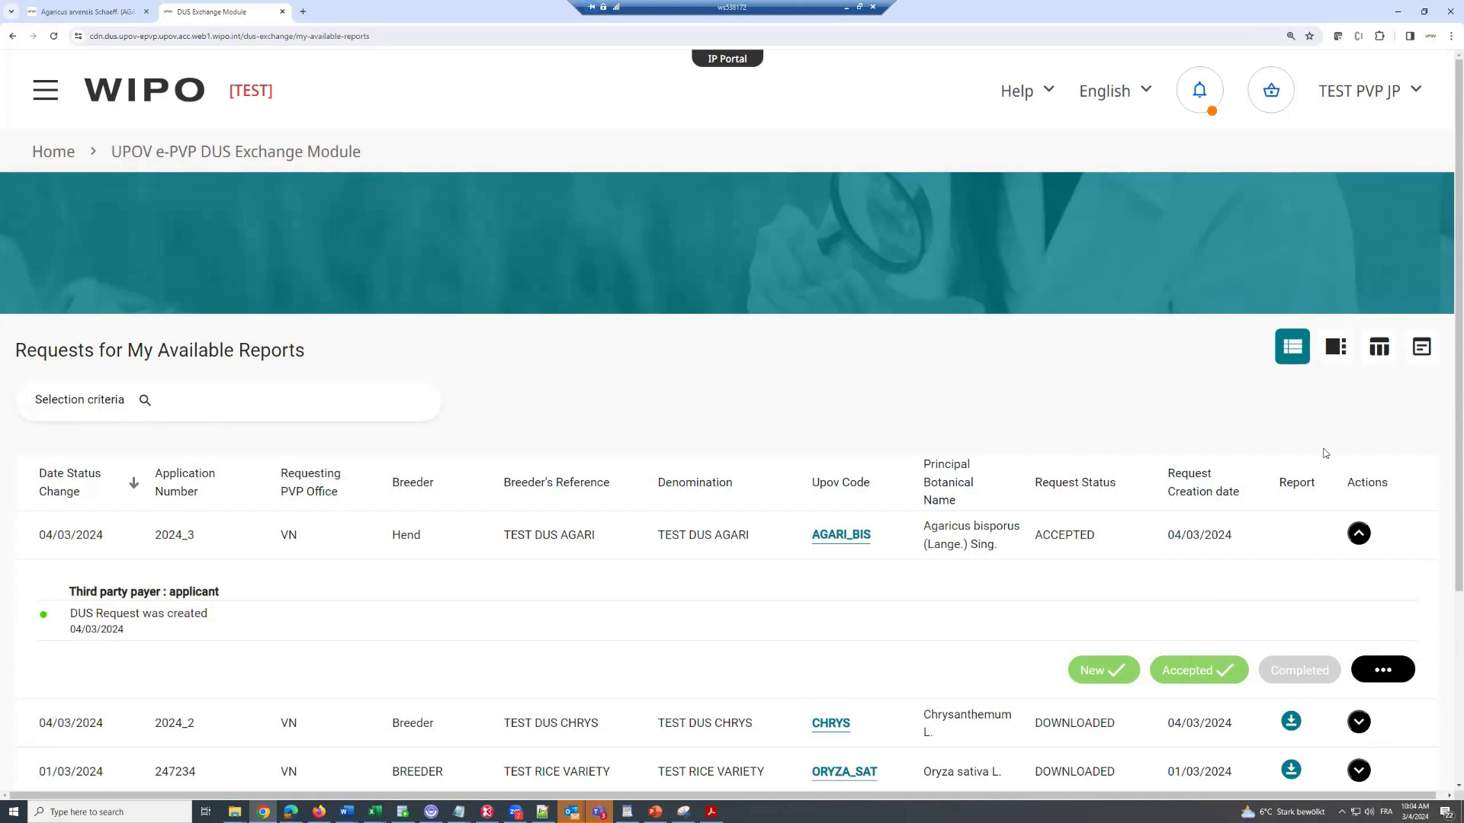
# - Search the JP office's own reports for the denomination "TEST DUS AGARI"
pyautogui.click(1336, 350)
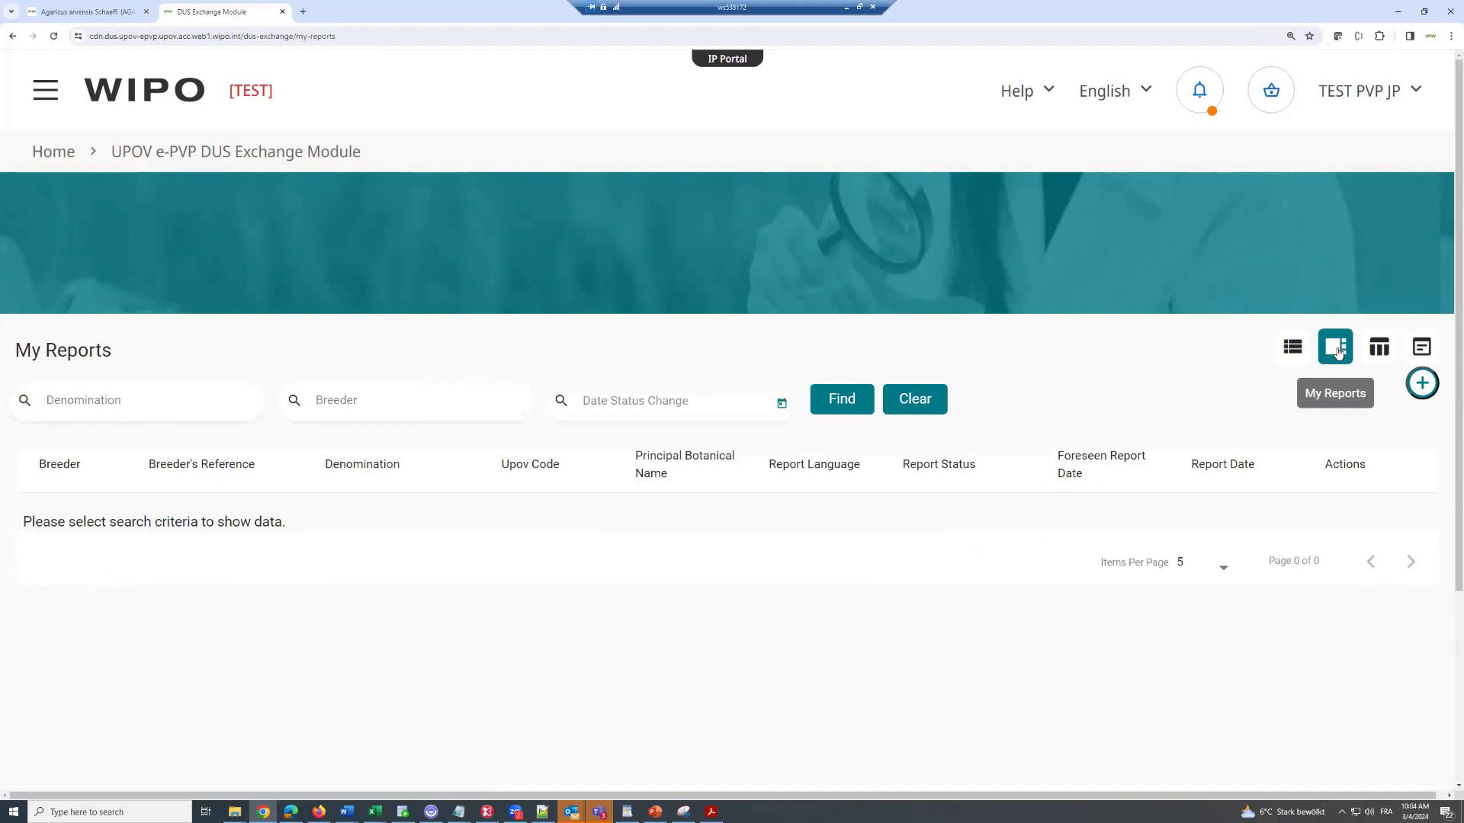
pyautogui.click(108, 401)
pyautogui.write('TEST DUS AGARI')
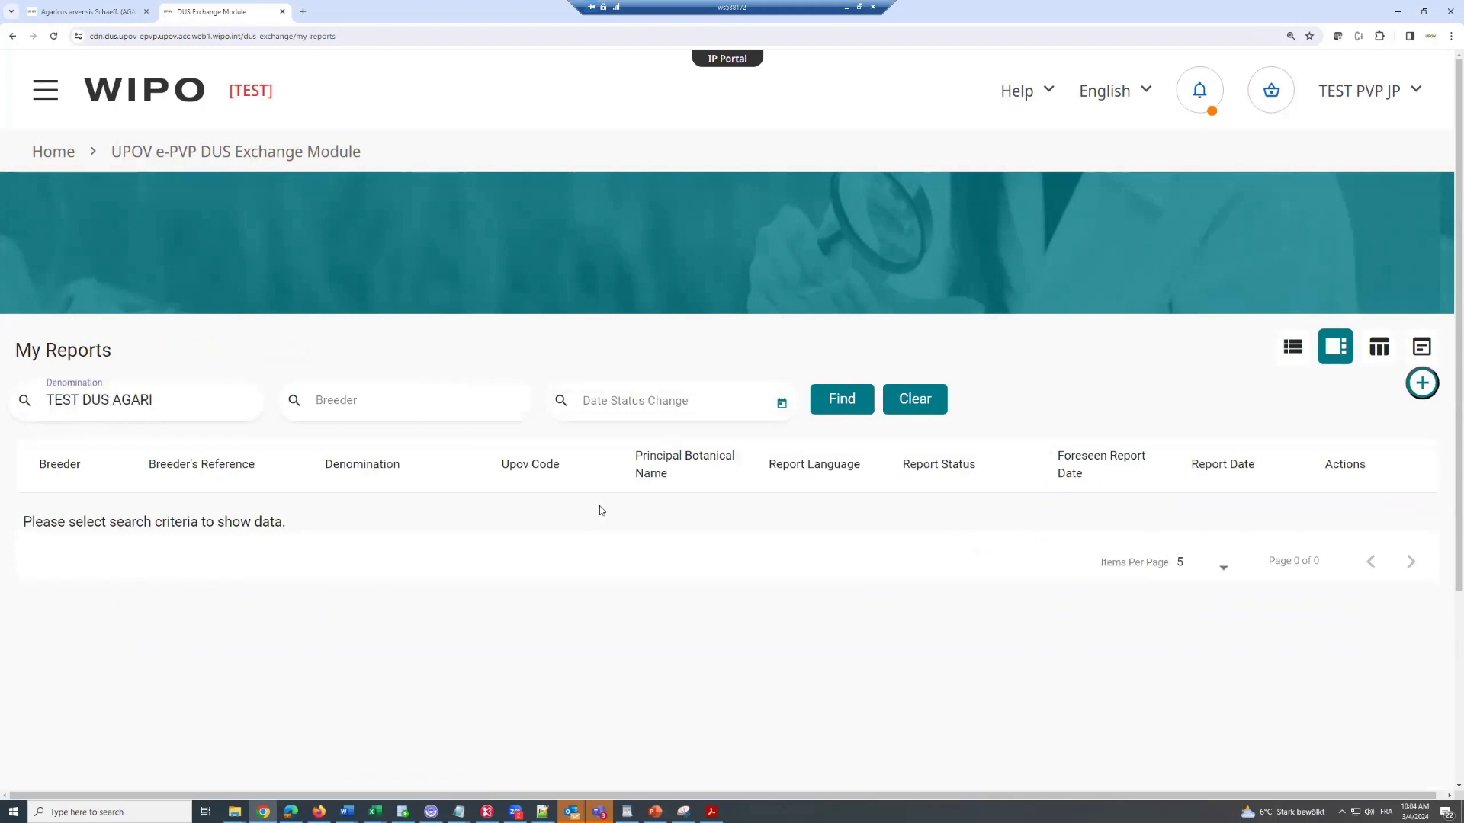
pyautogui.click(844, 401)
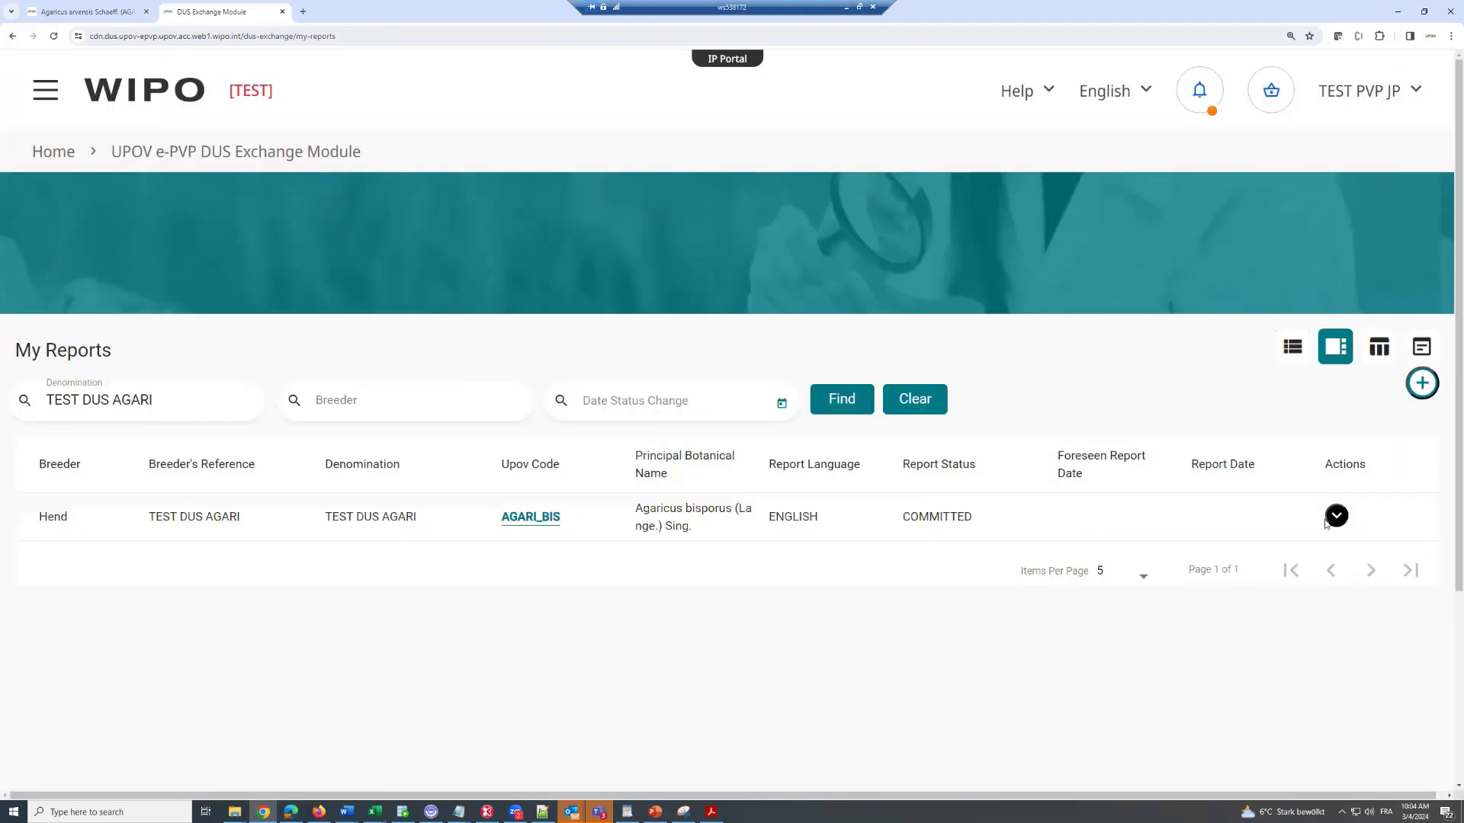
# - Upload Report.pdf from the Pictures folder as the DUS report for TEST DUS AGARI and submit it without a comment
pyautogui.click(1335, 517)
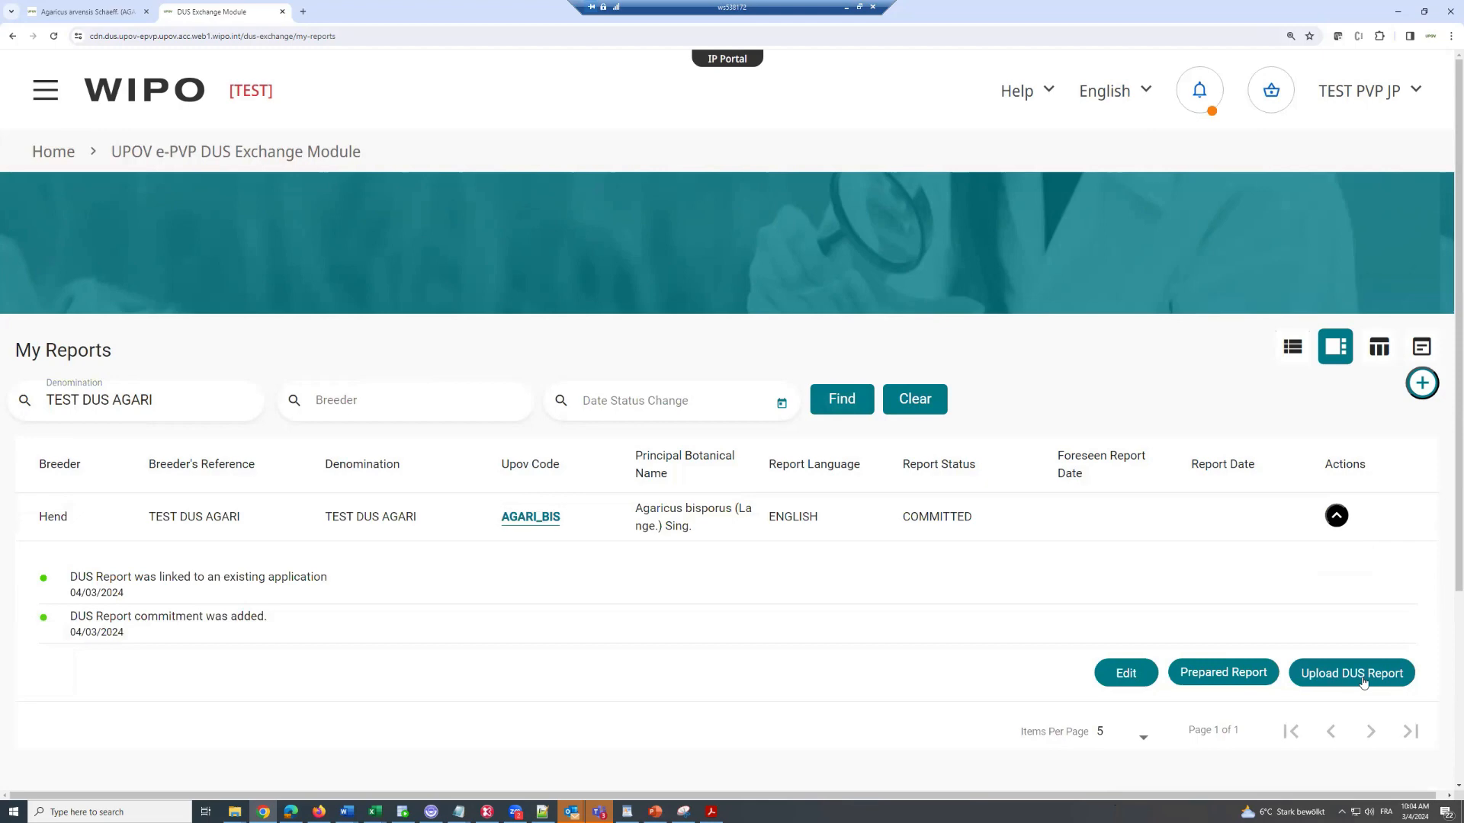
pyautogui.click(1364, 680)
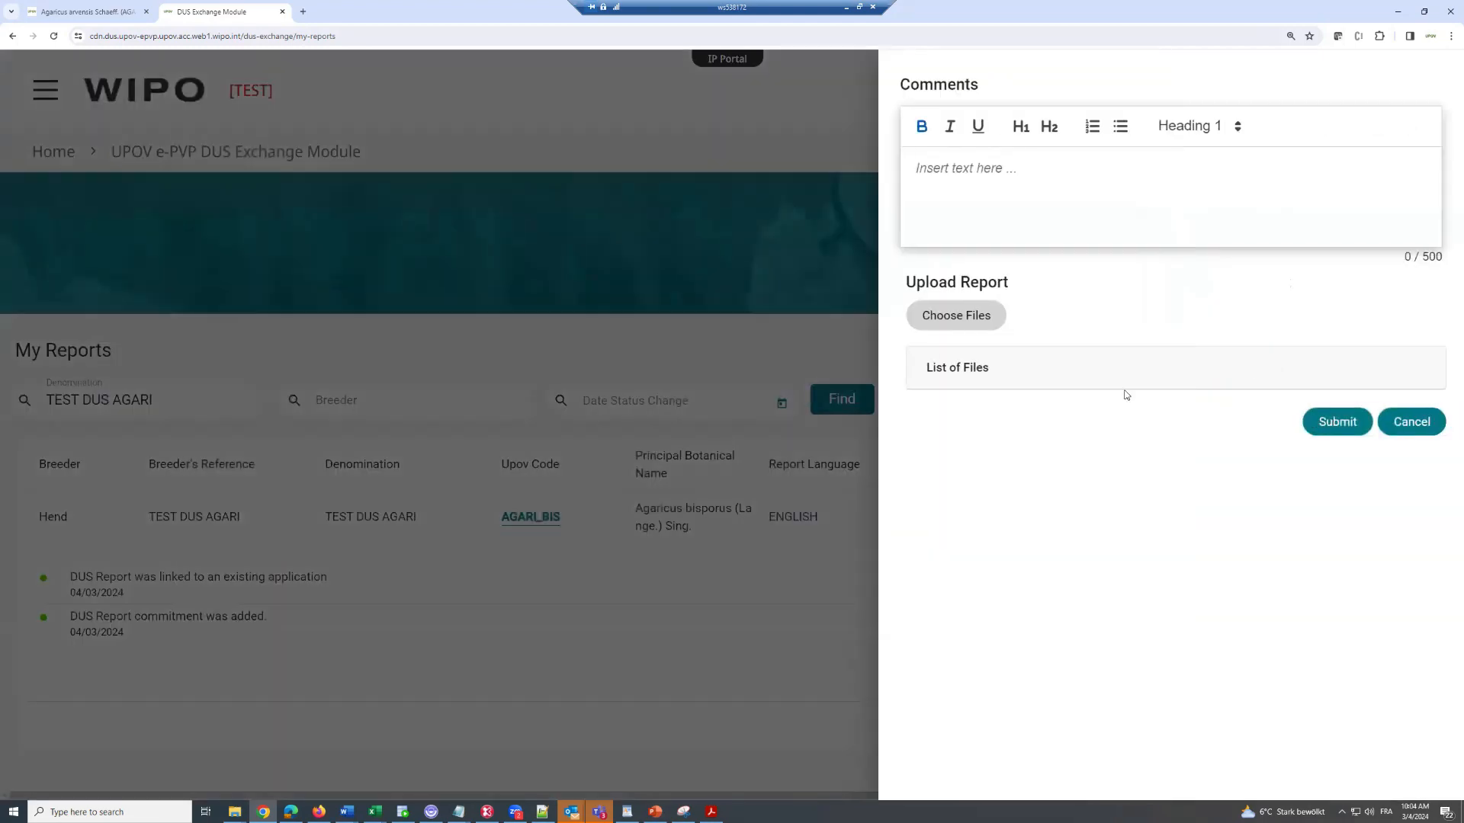
pyautogui.click(949, 316)
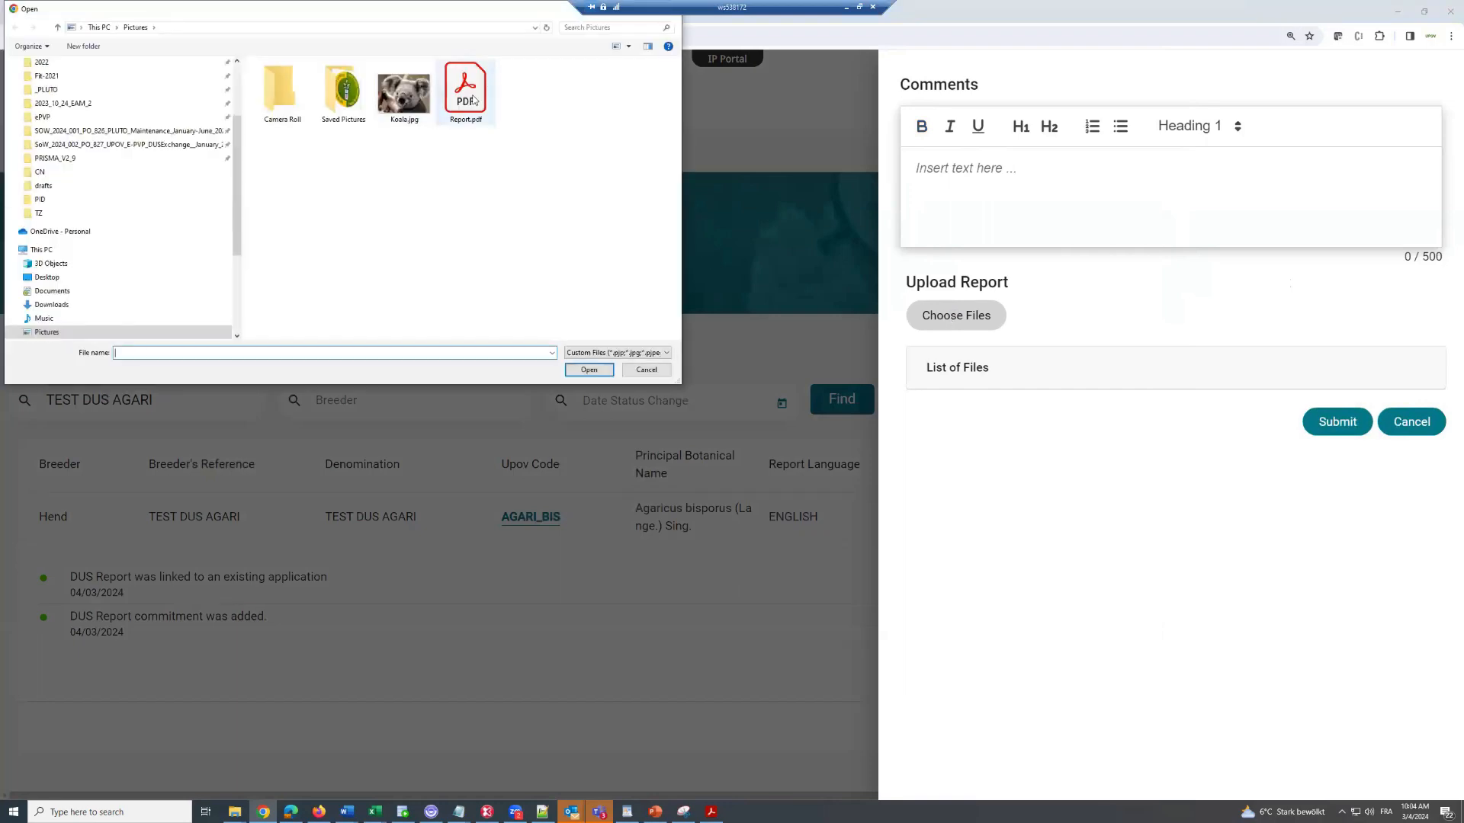
pyautogui.doubleClick(465, 90)
pyautogui.click(1336, 464)
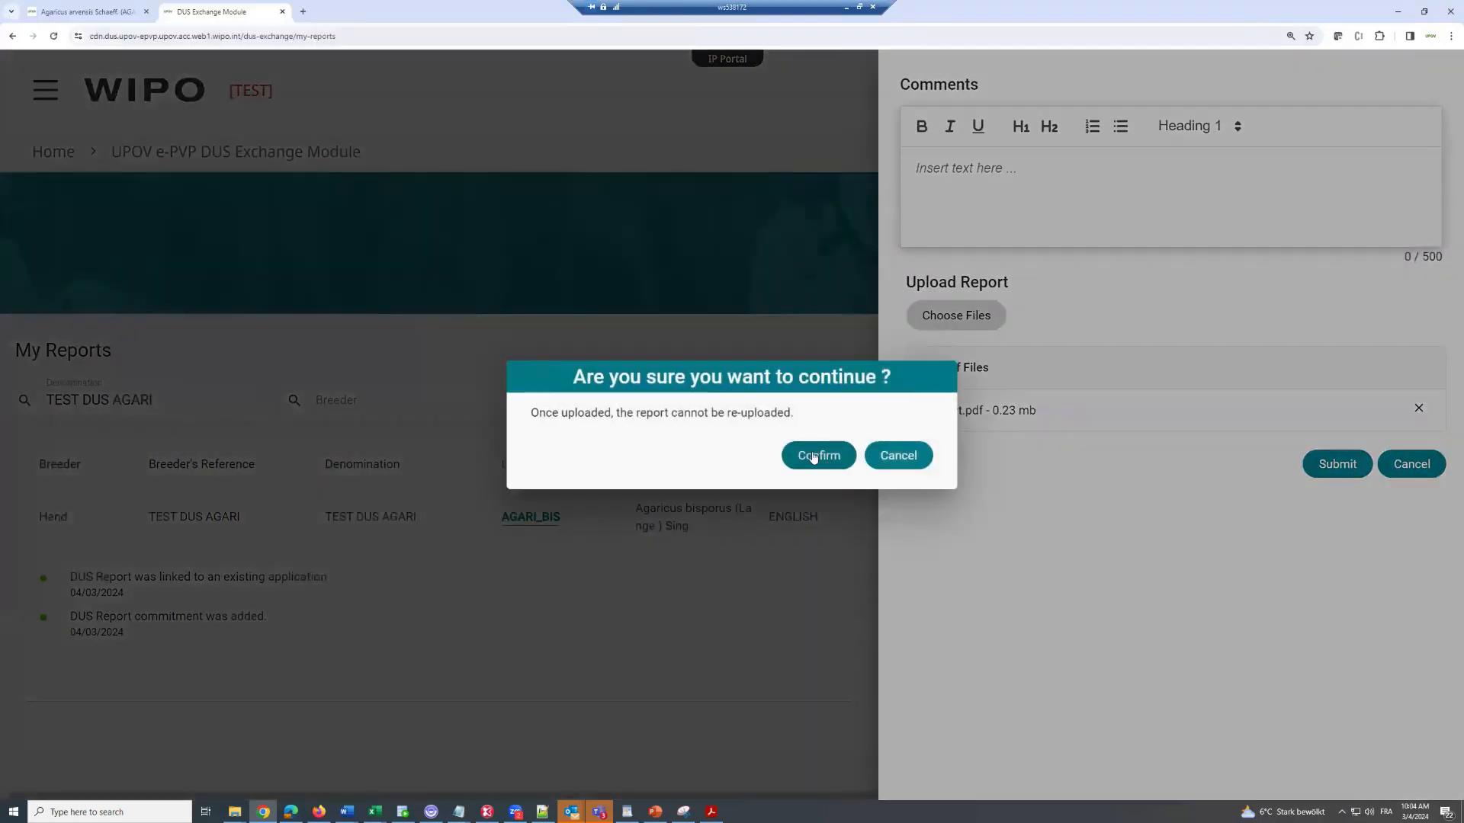
pyautogui.click(812, 454)
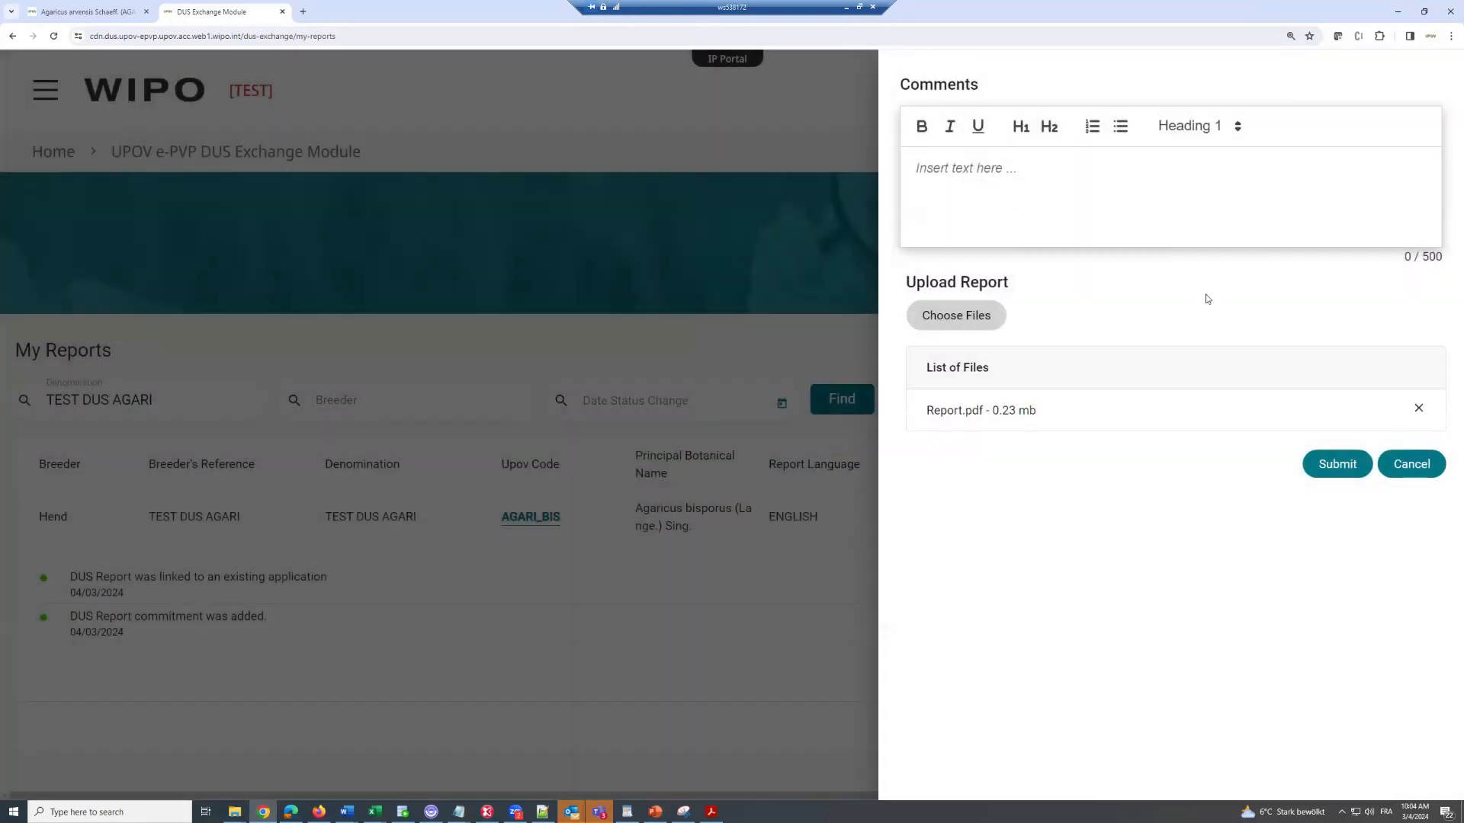
pyautogui.click(1342, 465)
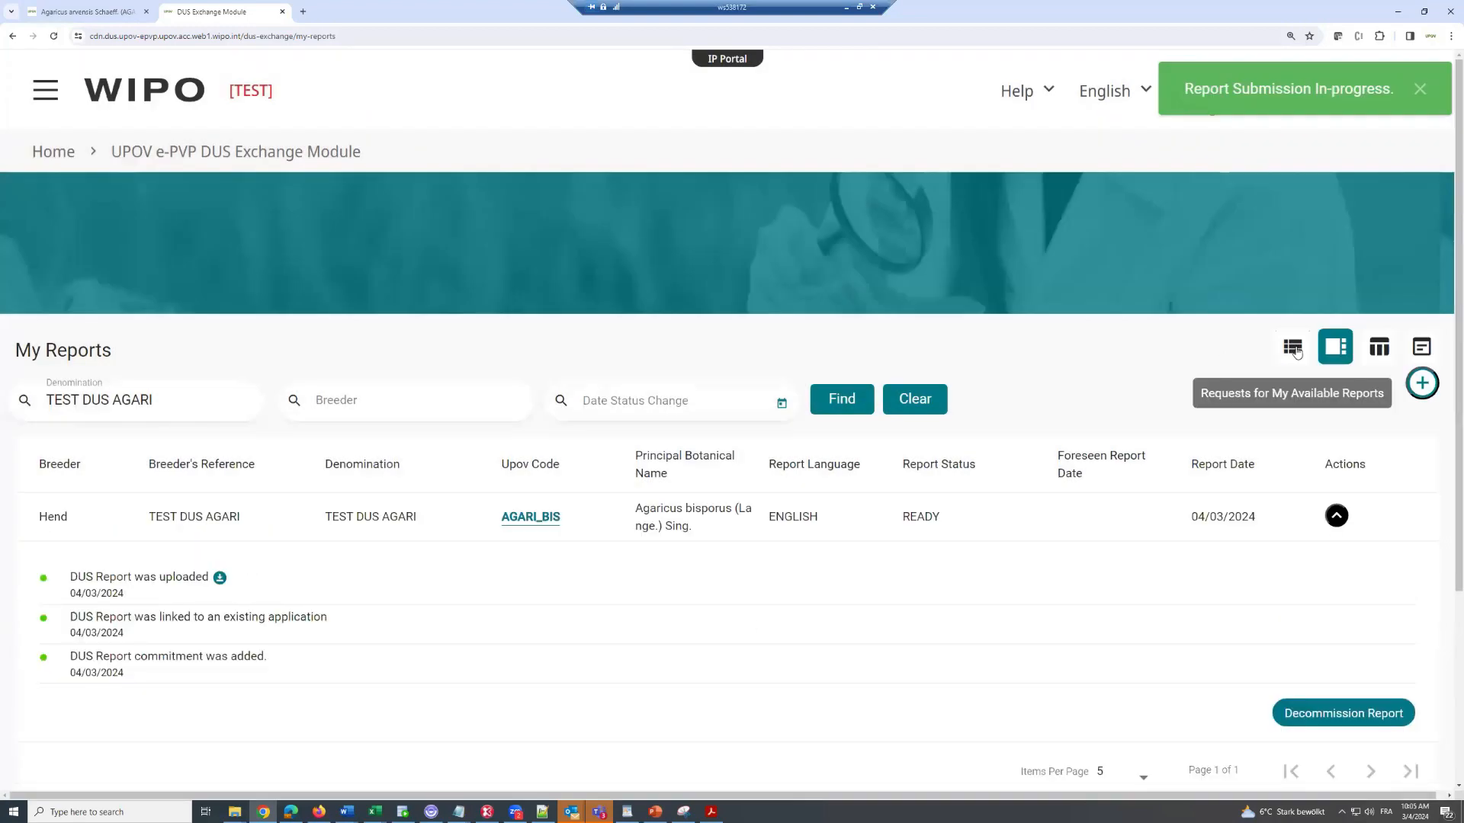
# - Examine the TEST DUS AGARI request's details in JP's requests for available reports and in VN's raised requests
pyautogui.click(1293, 348)
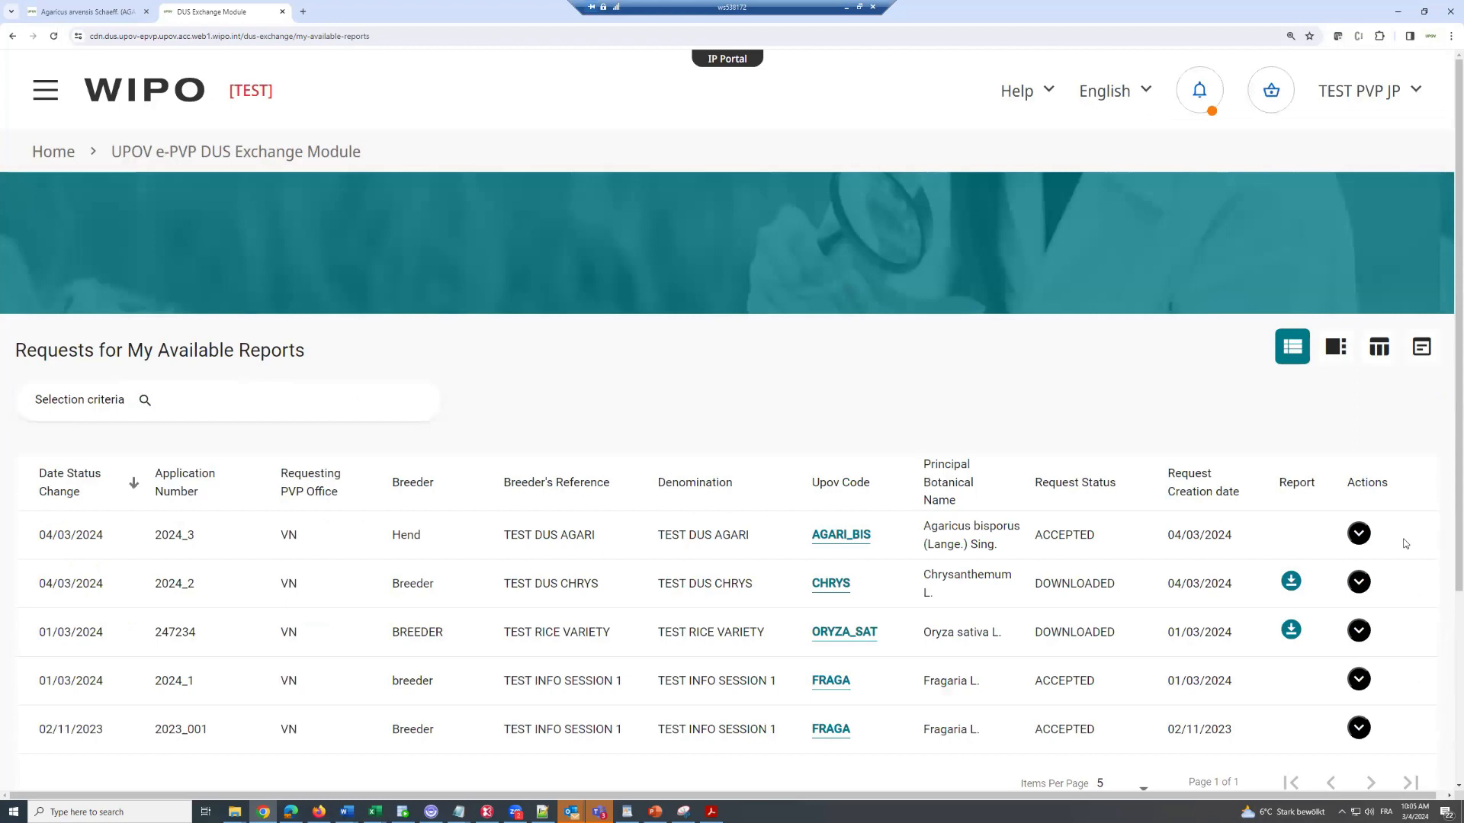
pyautogui.click(1359, 532)
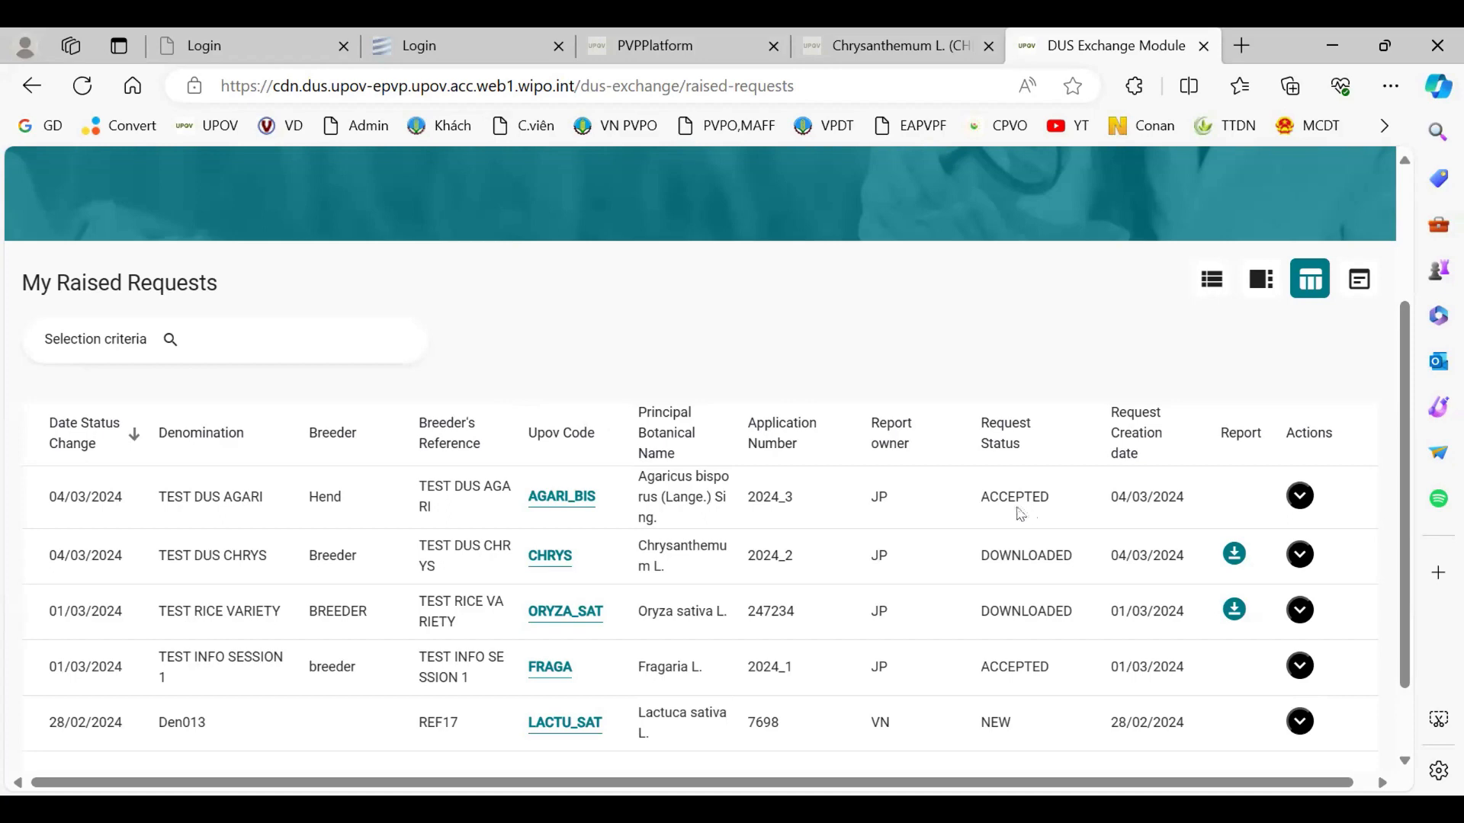
pyautogui.click(1300, 497)
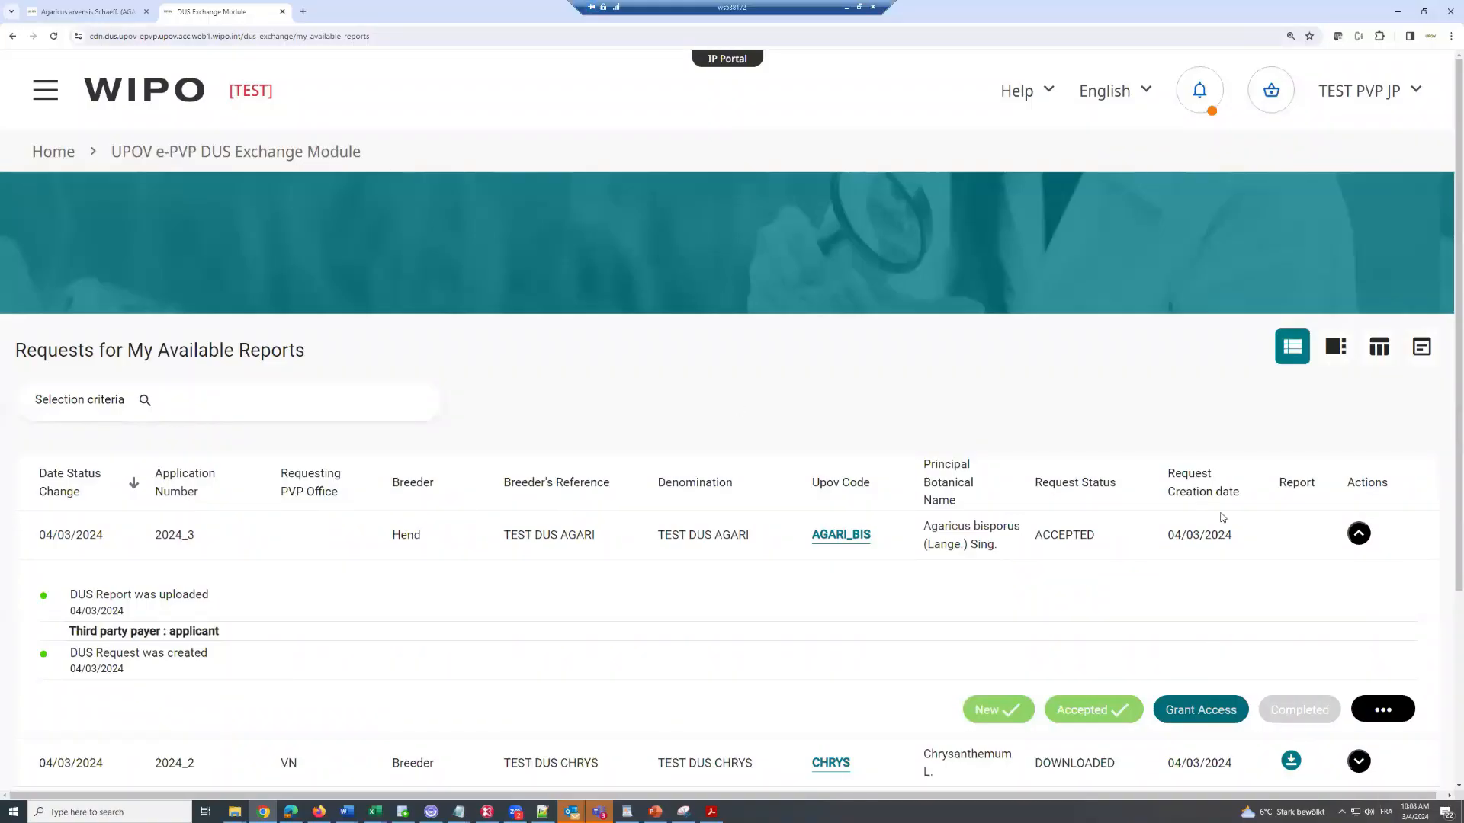
# - Grant VN access to the TEST DUS AGARI report from JP's request, with the comment "access granted" and payment received left unchecked
pyautogui.click(1213, 713)
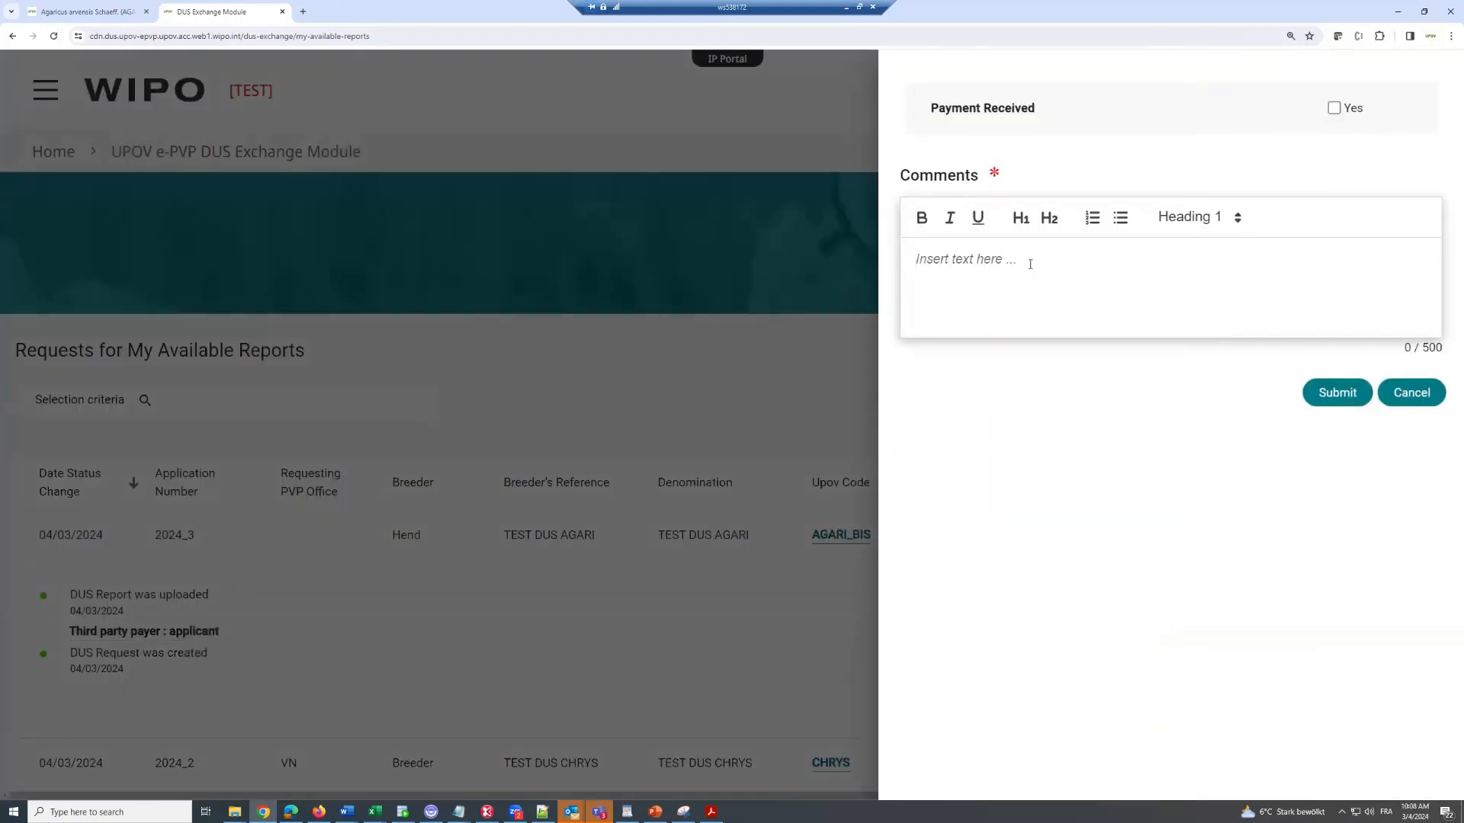
pyautogui.write('access granted')
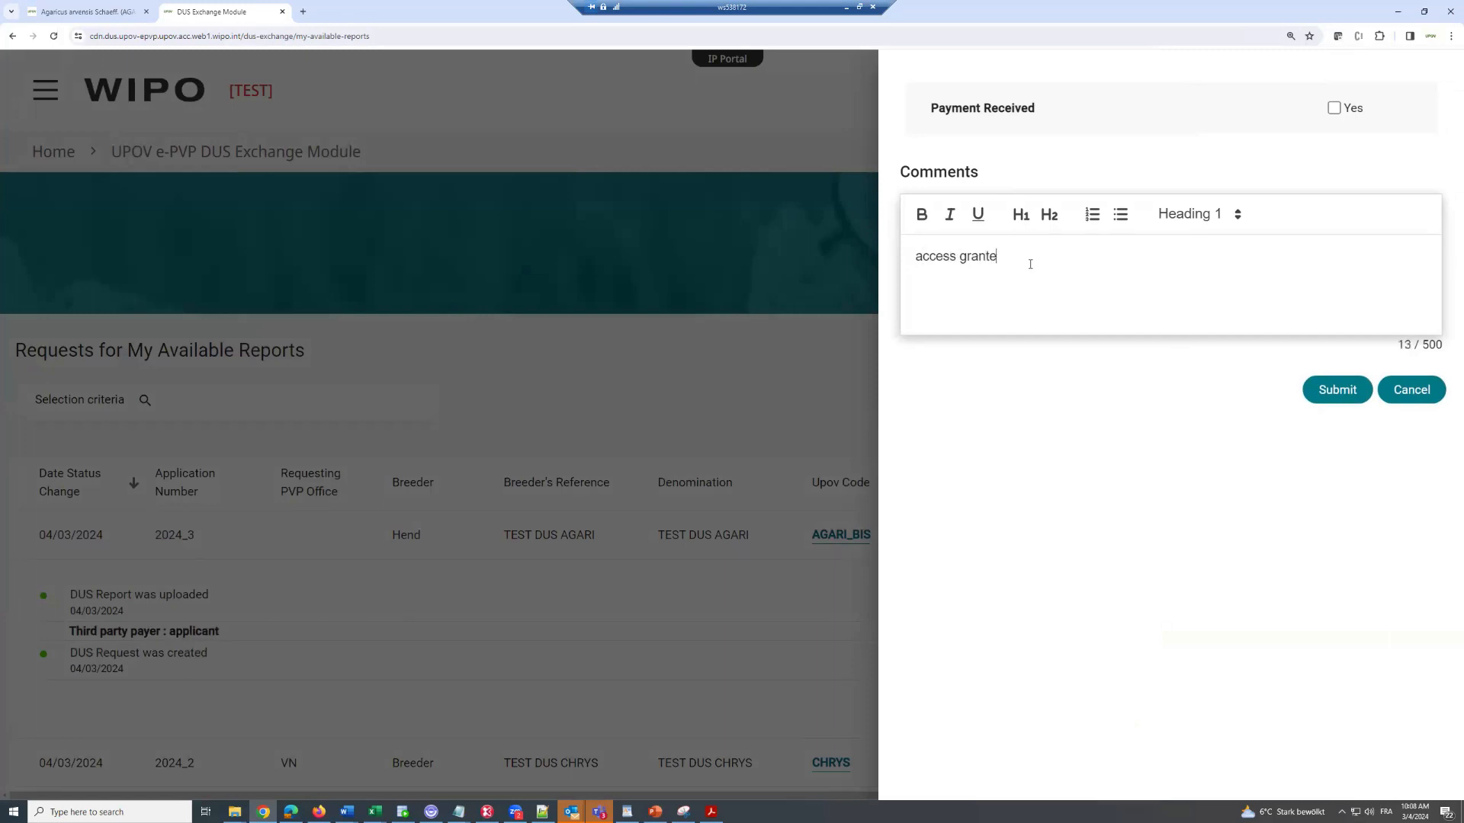
pyautogui.click(1340, 386)
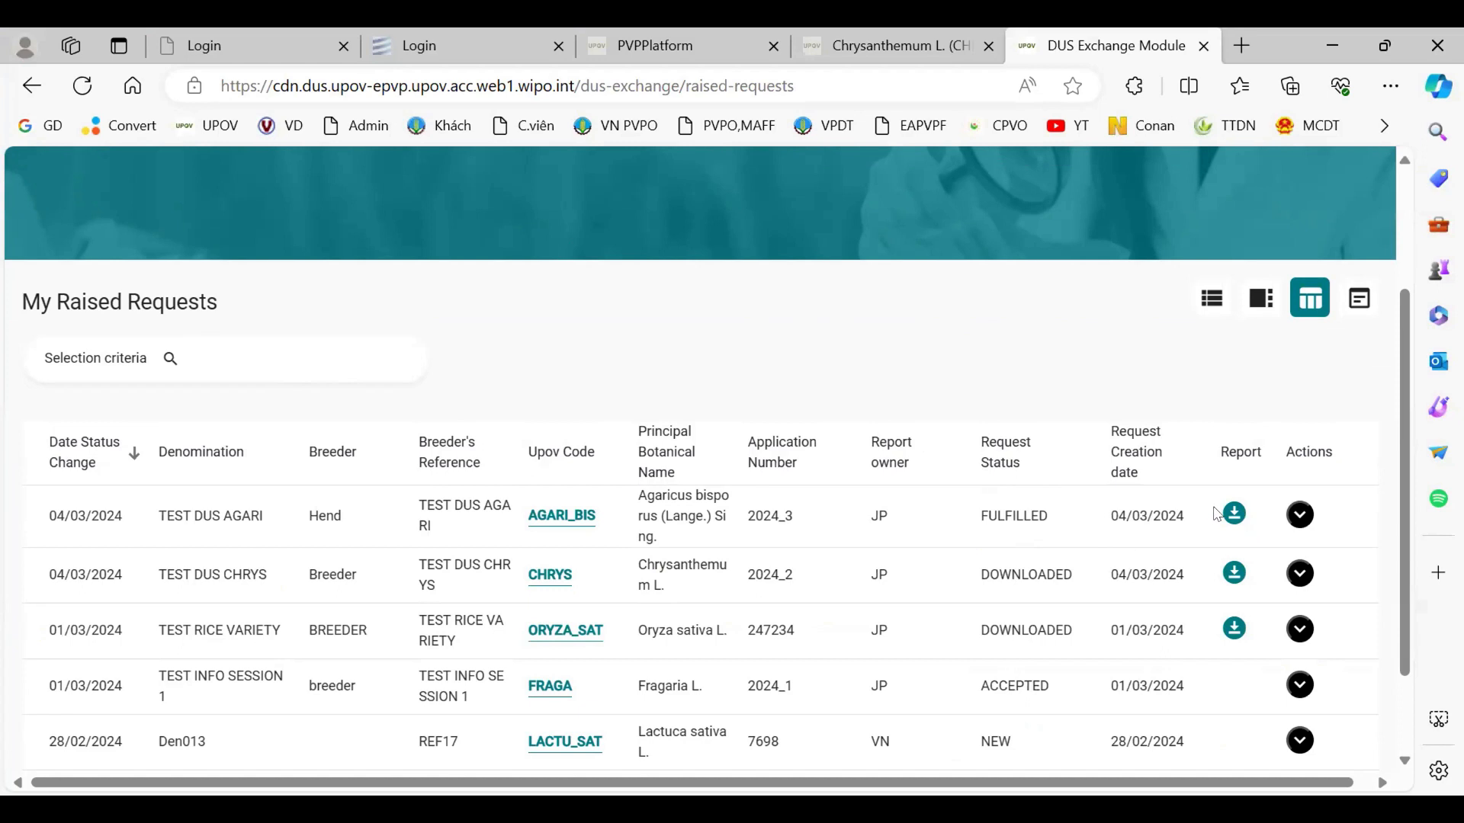
# - In VN's raised requests, expand the TEST DUS AGARI request's history and download its attached report
pyautogui.click(1292, 516)
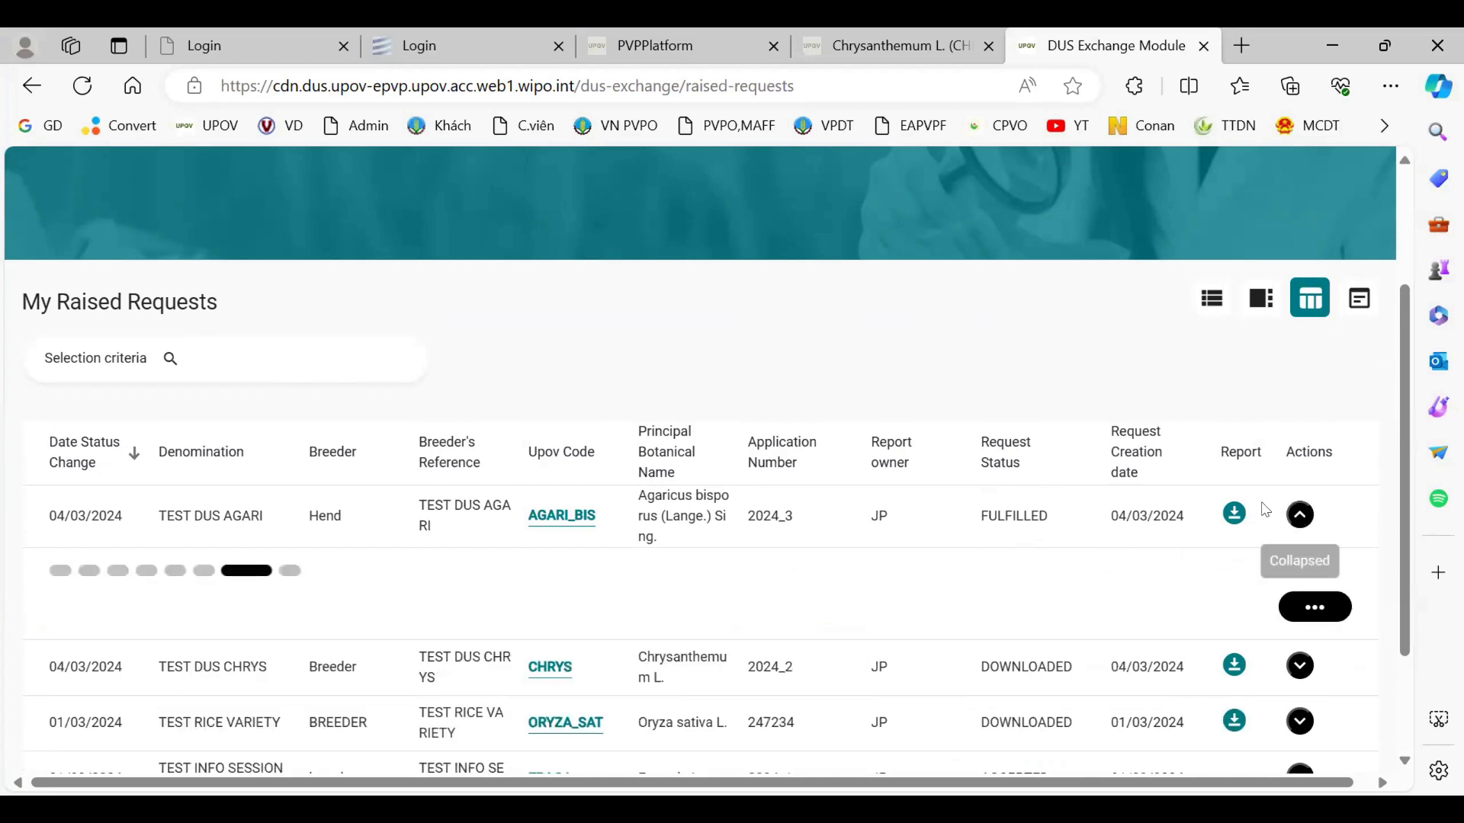
pyautogui.click(1233, 515)
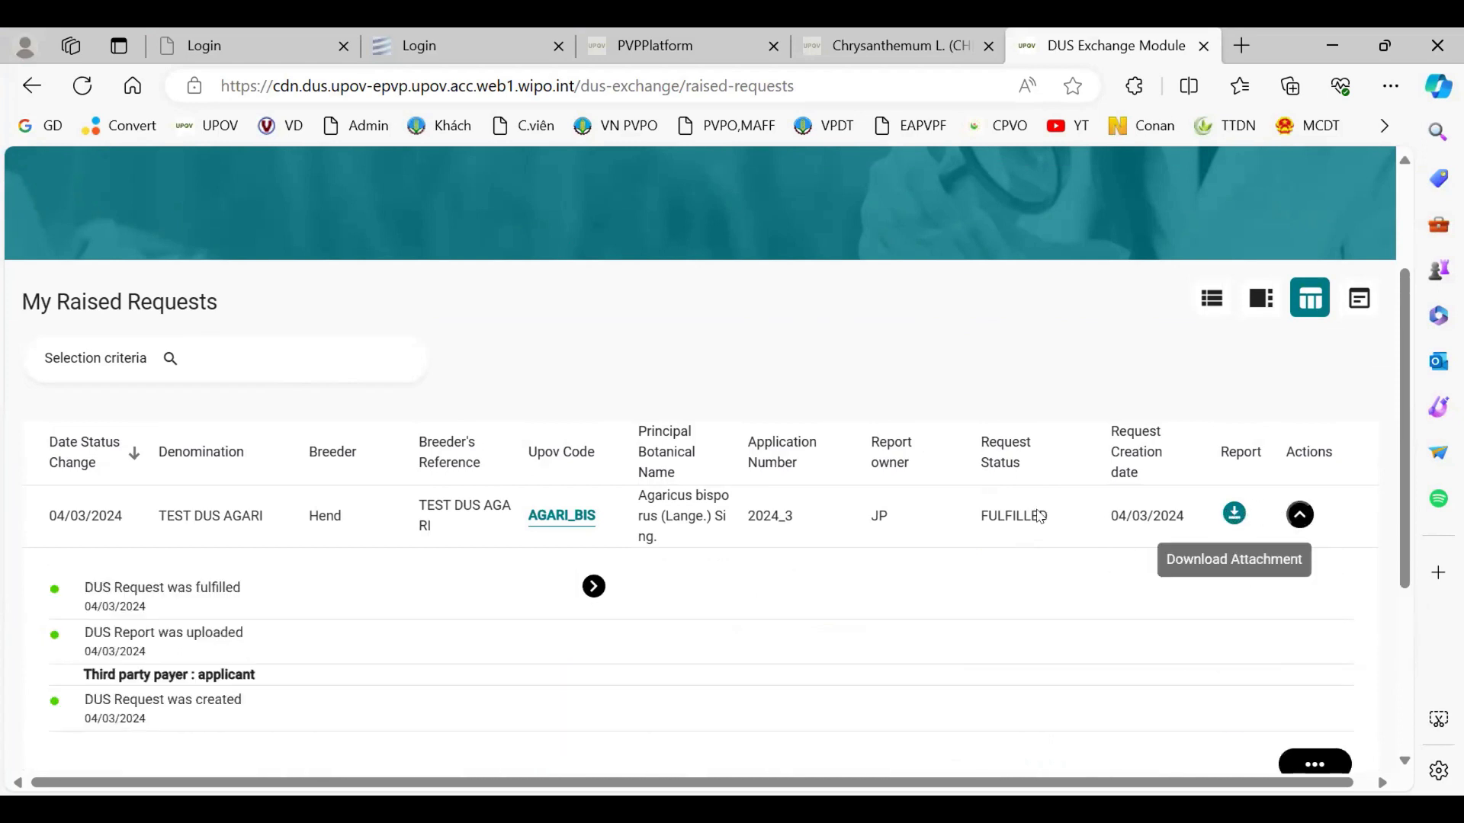